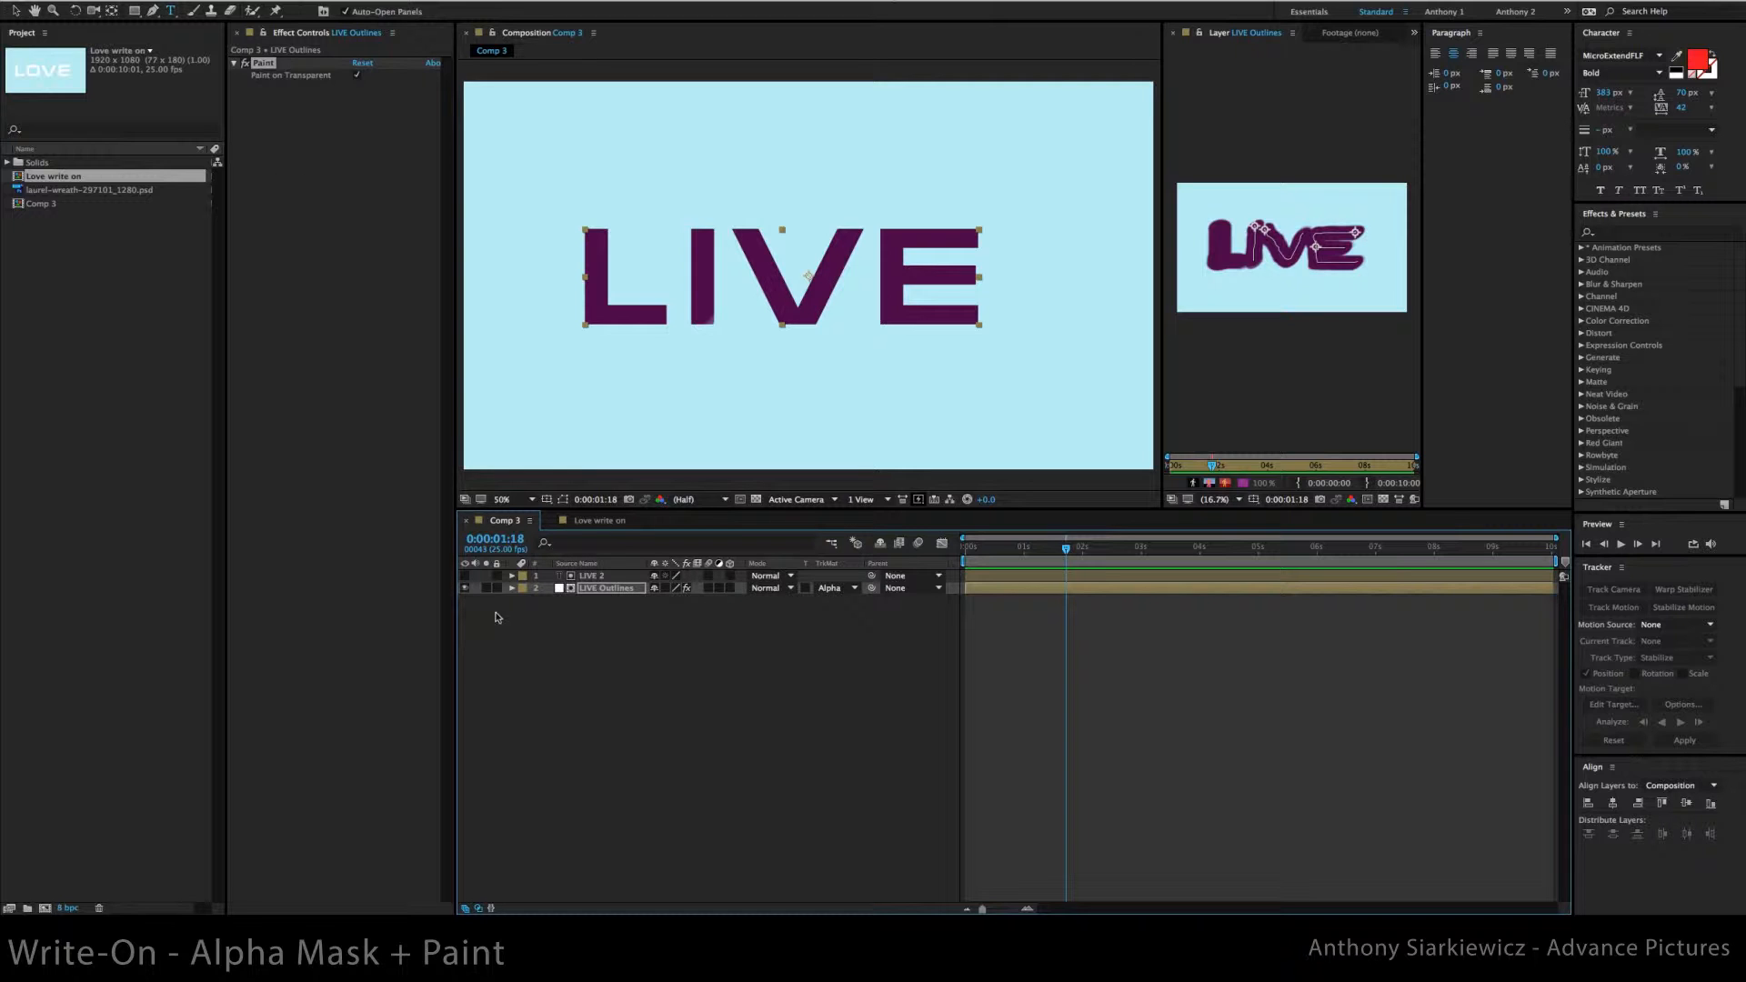
Examine the paint brush strokes of the LIVE Outlines layer in Comp 3 and scrub its animation back to the start
click(512, 590)
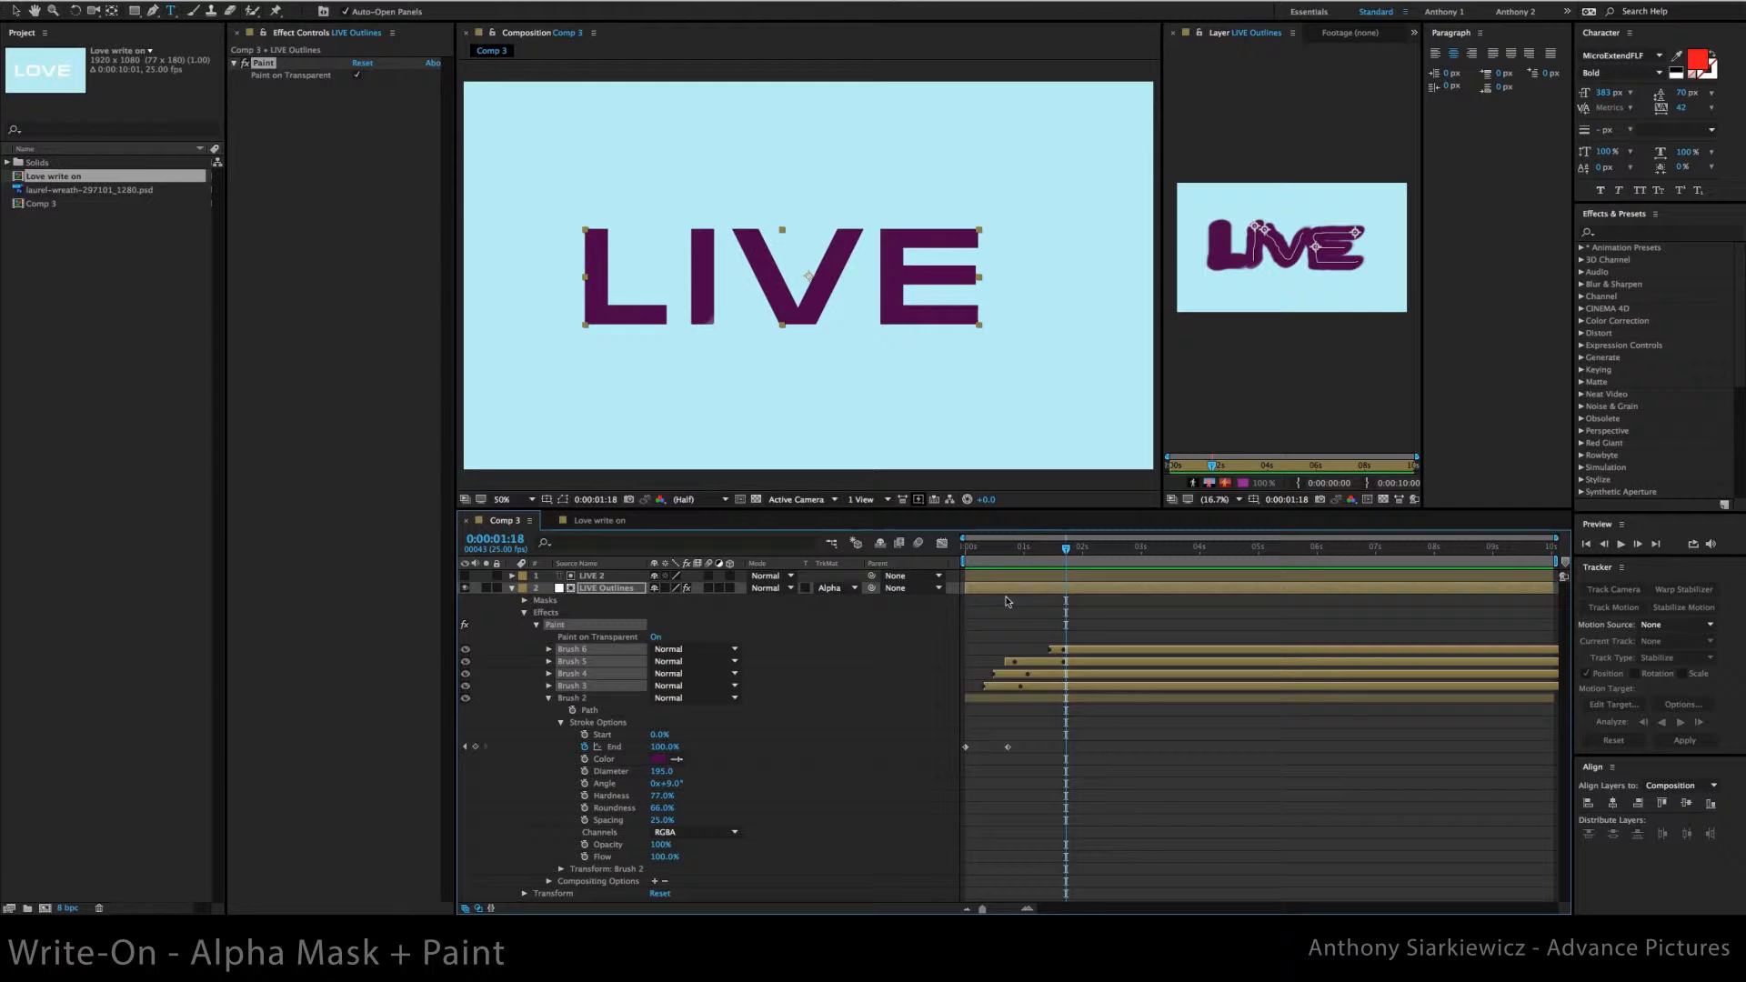
click(548, 699)
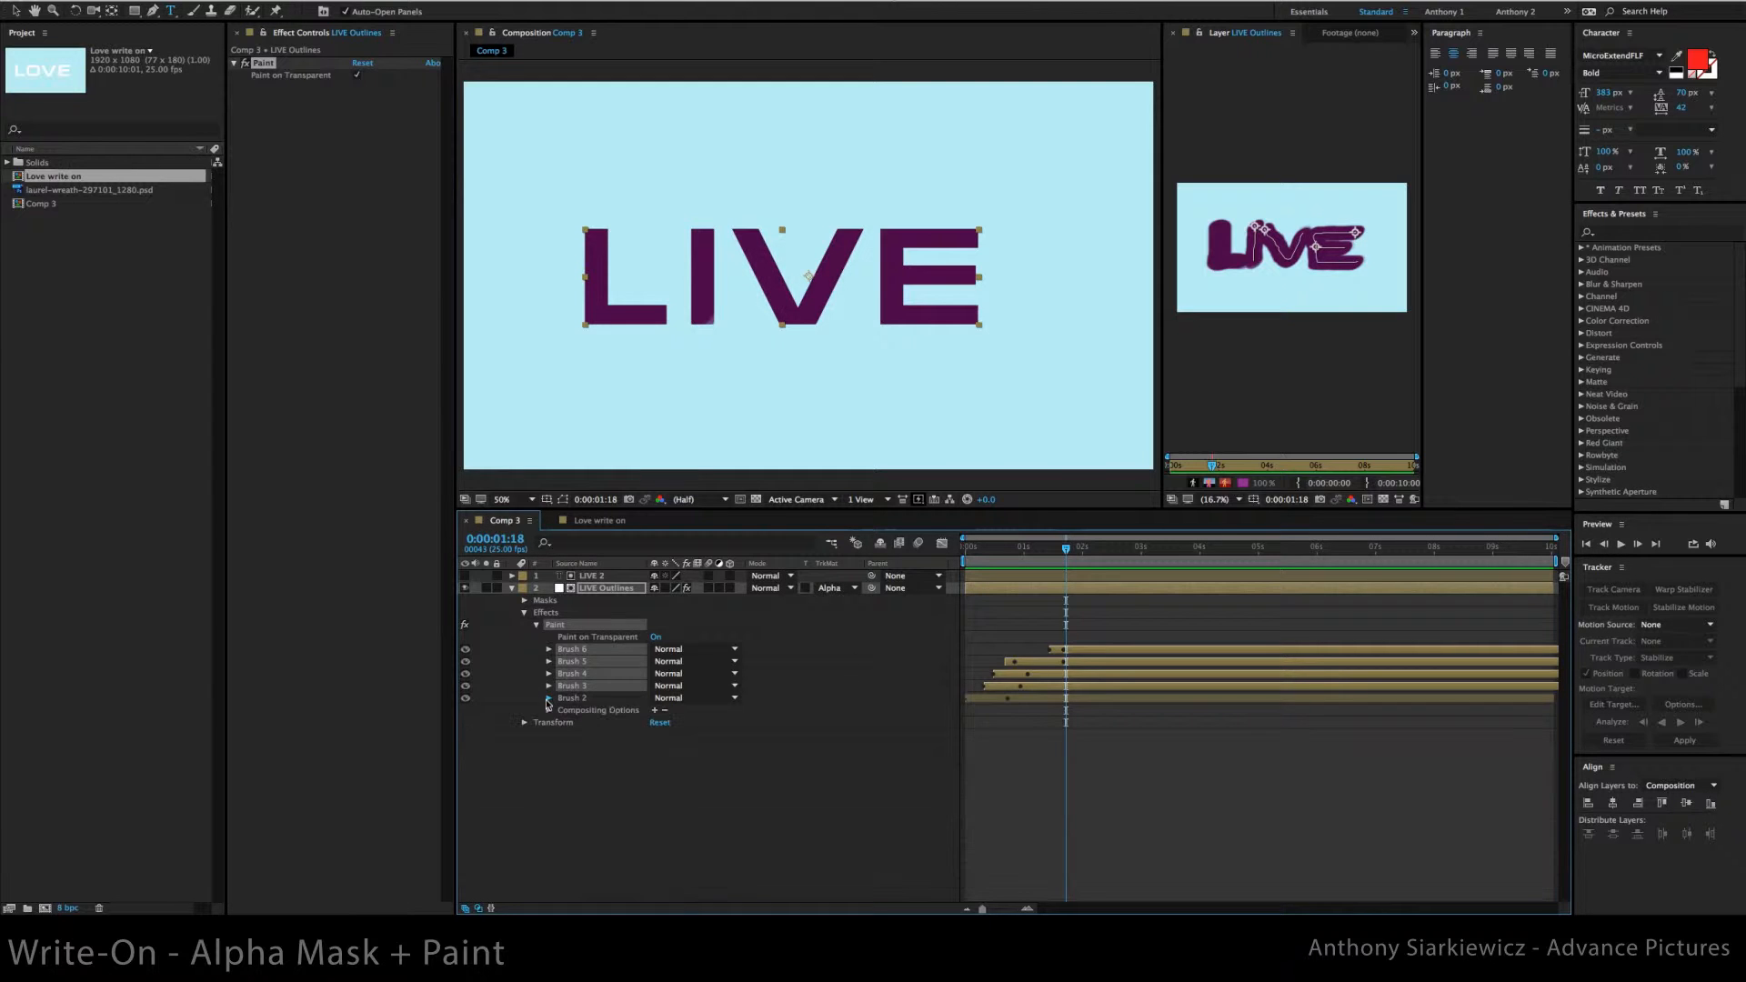
mouse_move(1066, 549)
mouse_down()
mouse_move(972, 550)
mouse_move(1079, 553)
mouse_move(966, 550)
mouse_up()
In the Love write on composition, create masks from the LOVE text and place the resulting outlines layer below the text layer
click(600, 521)
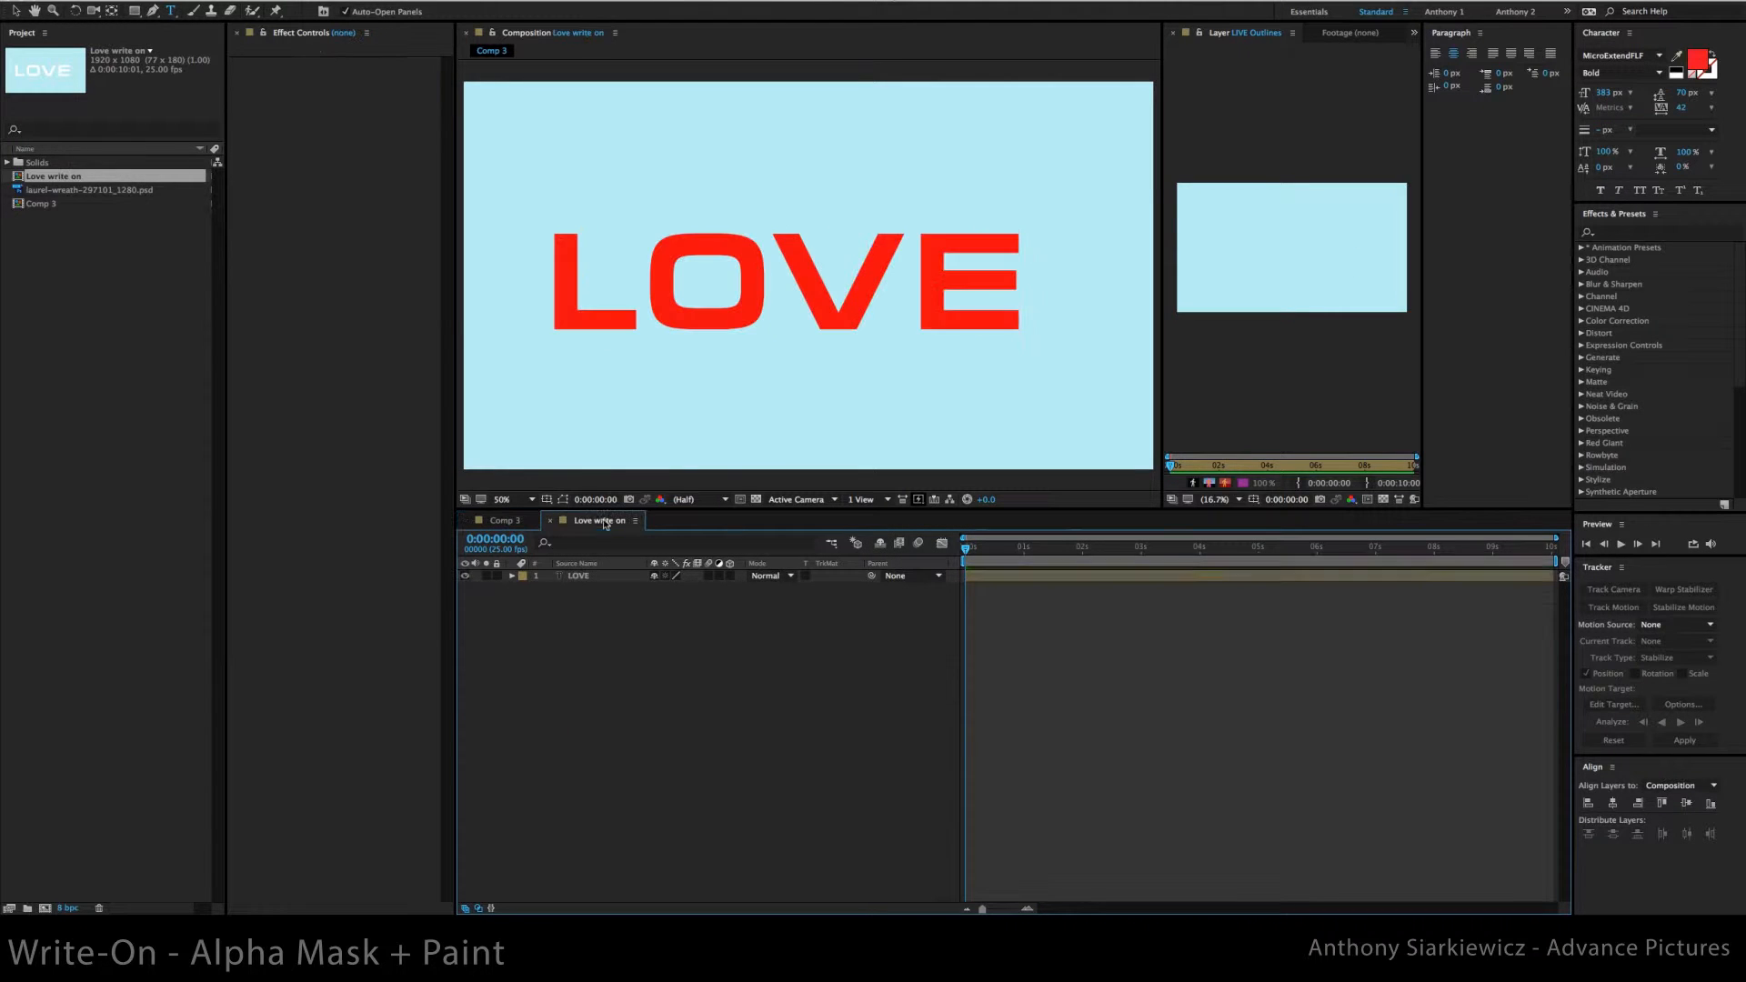
click(614, 576)
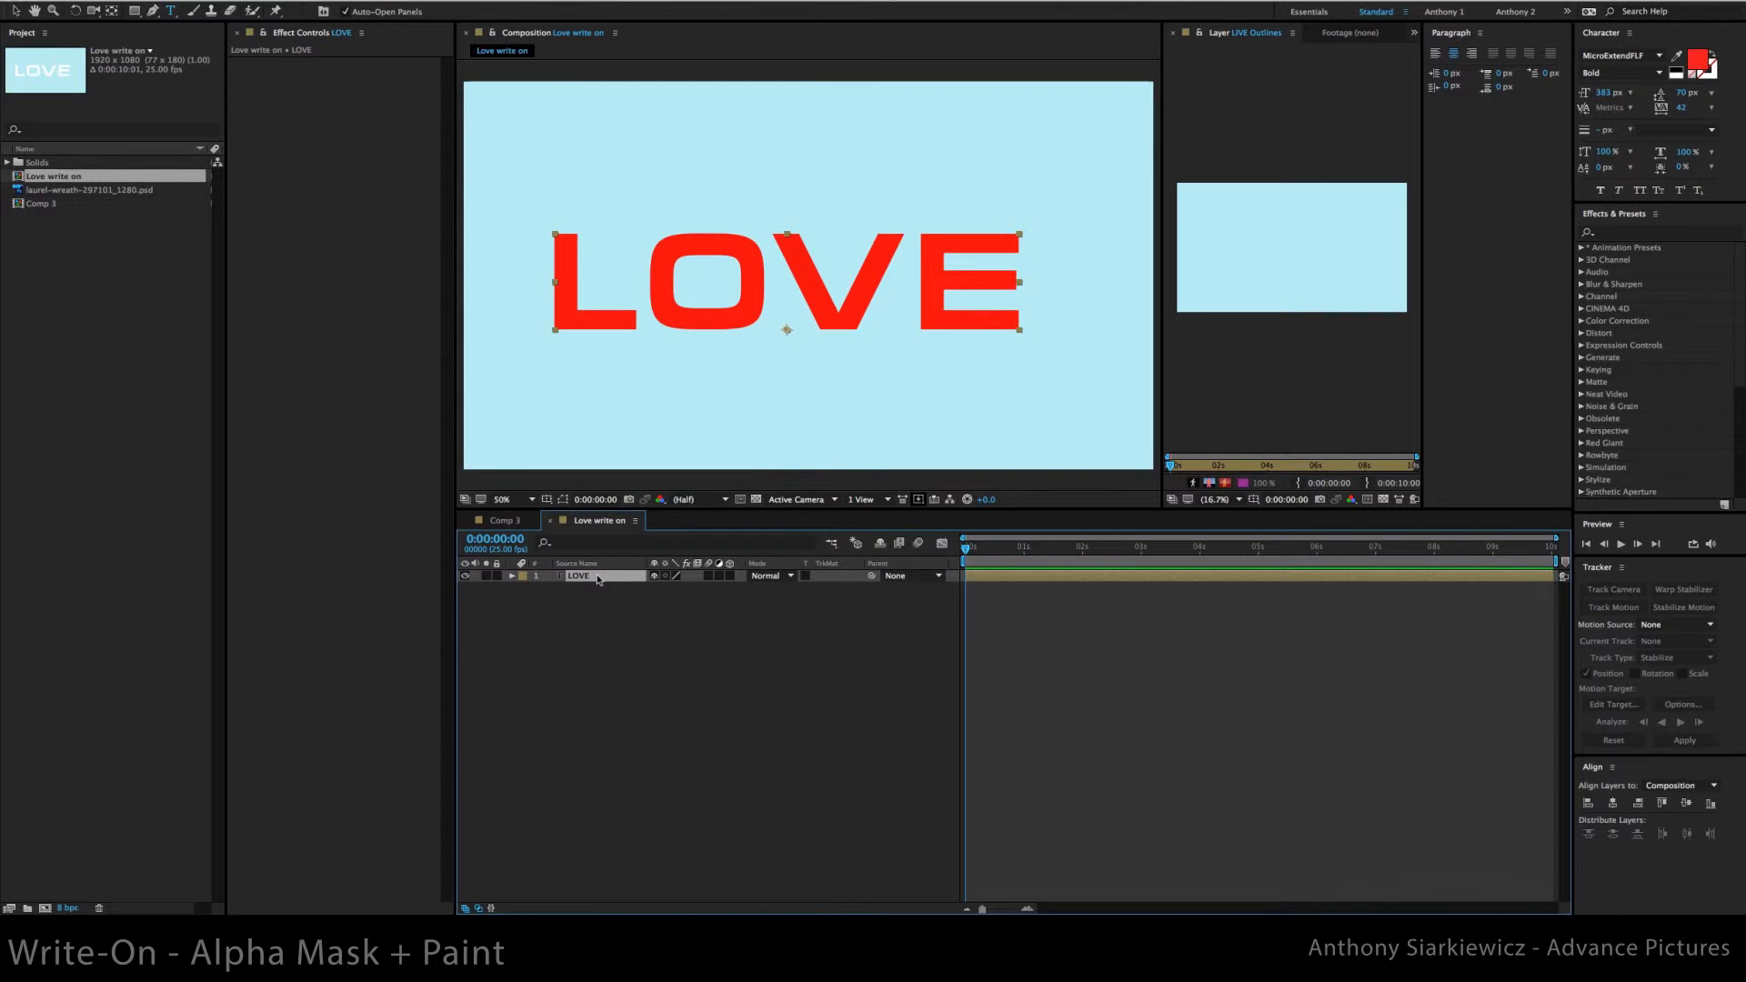
right_click(598, 579)
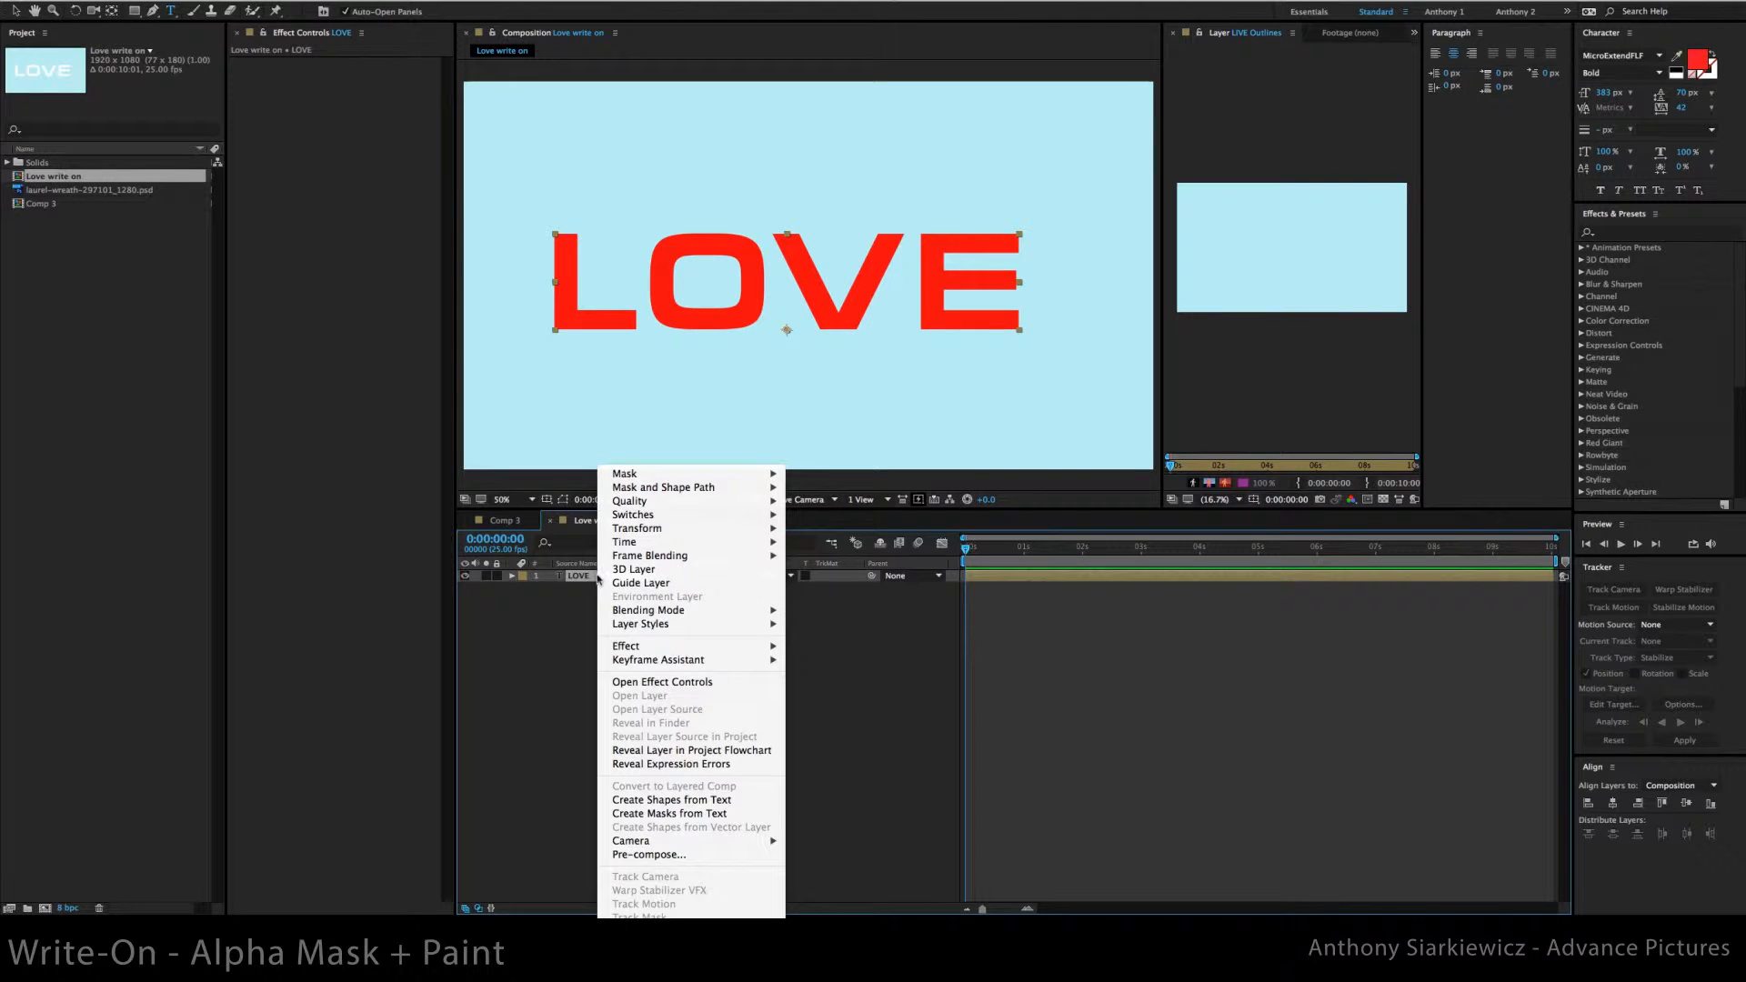
click(669, 814)
mouse_move(603, 578)
mouse_down()
mouse_move(604, 619)
mouse_move(601, 605)
mouse_up()
click(588, 577)
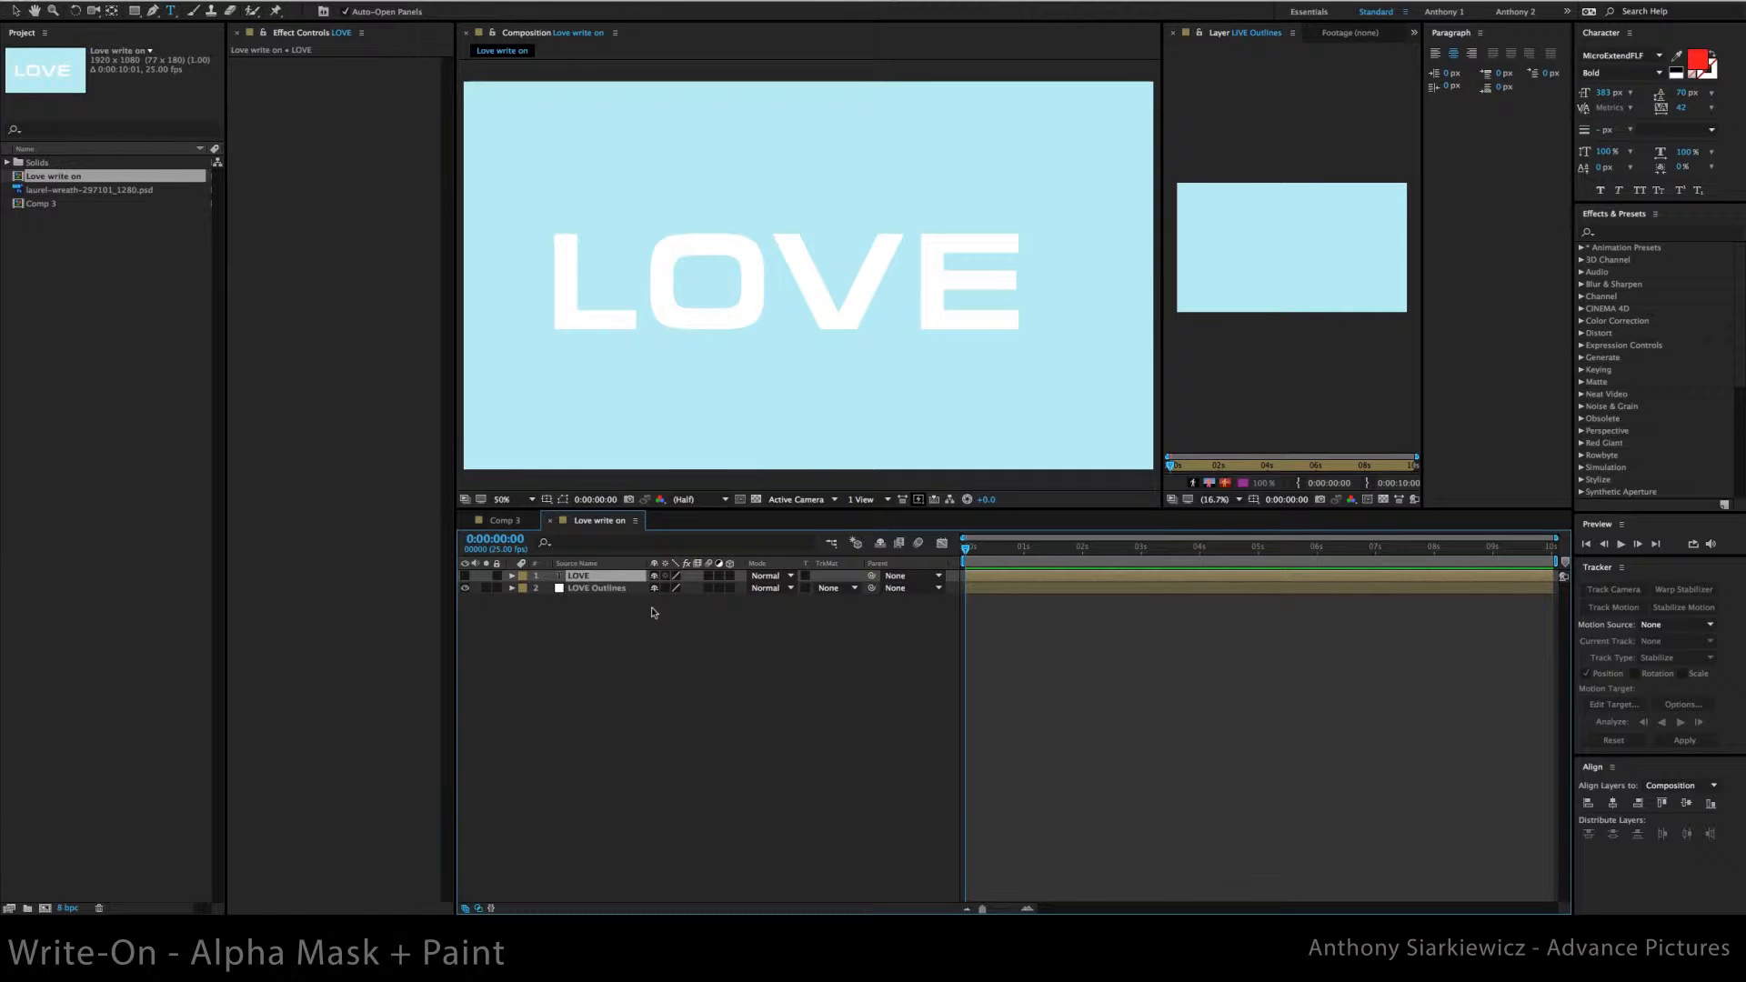
Open the LOVE Outlines layer in its own layer view and widen that view
click(600, 588)
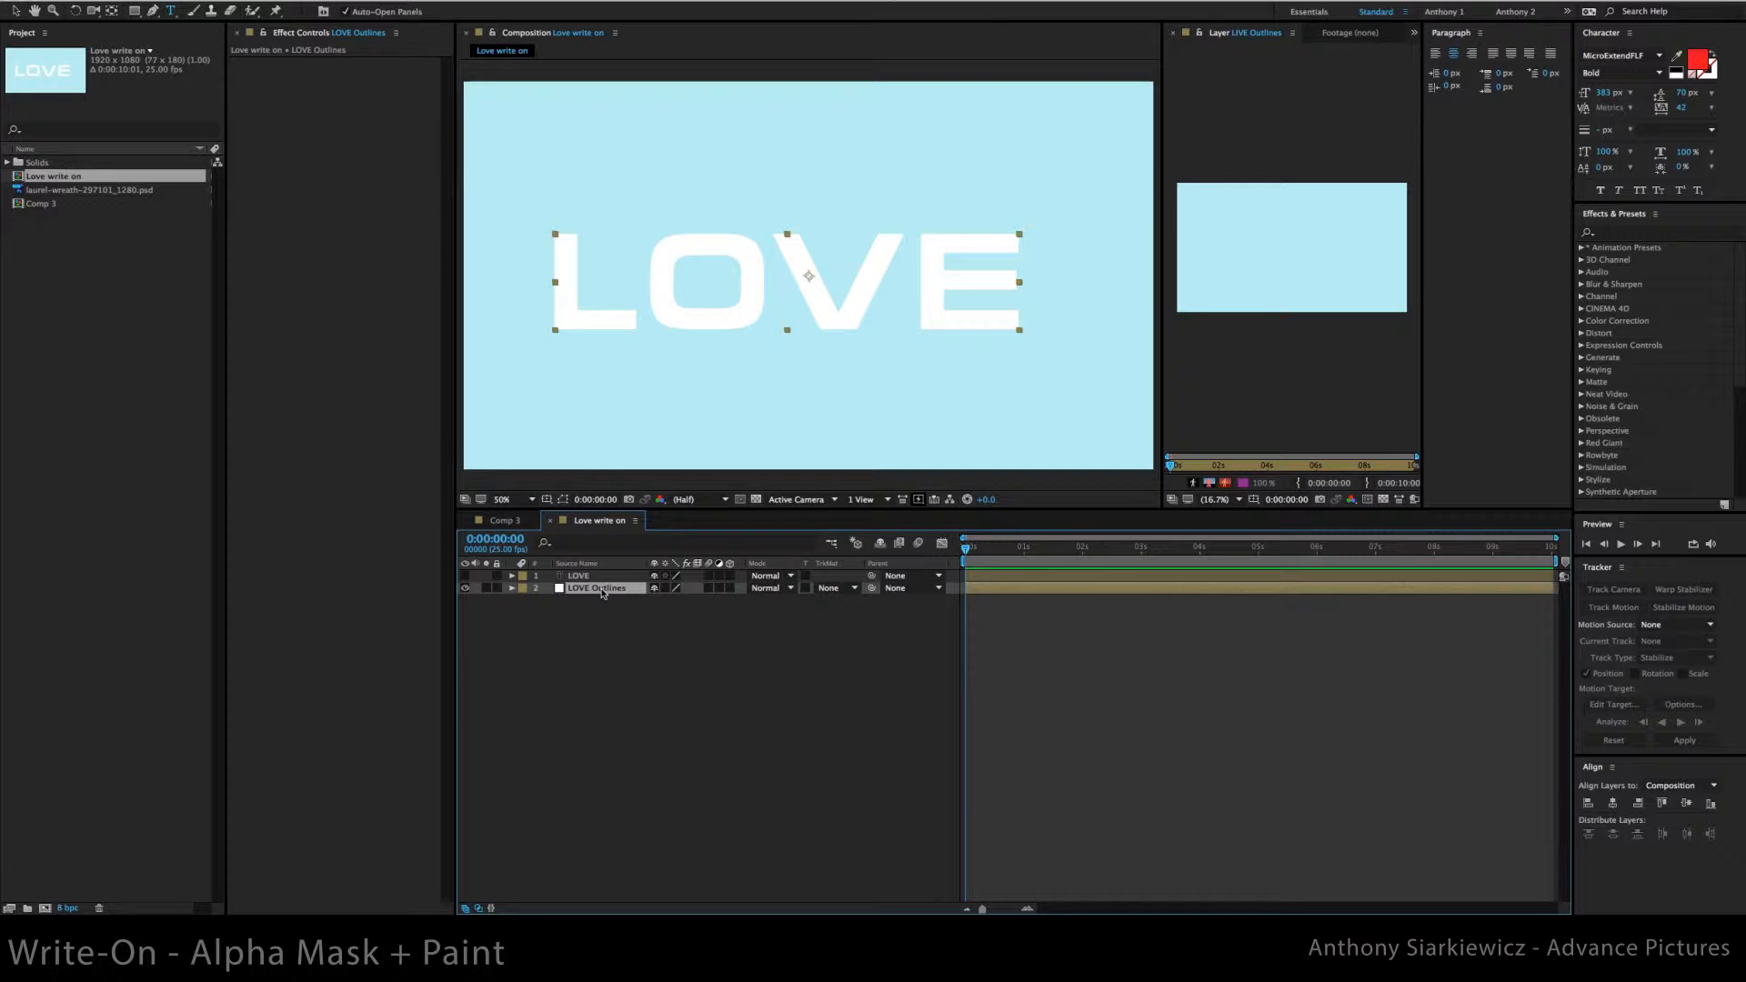
double_click(601, 590)
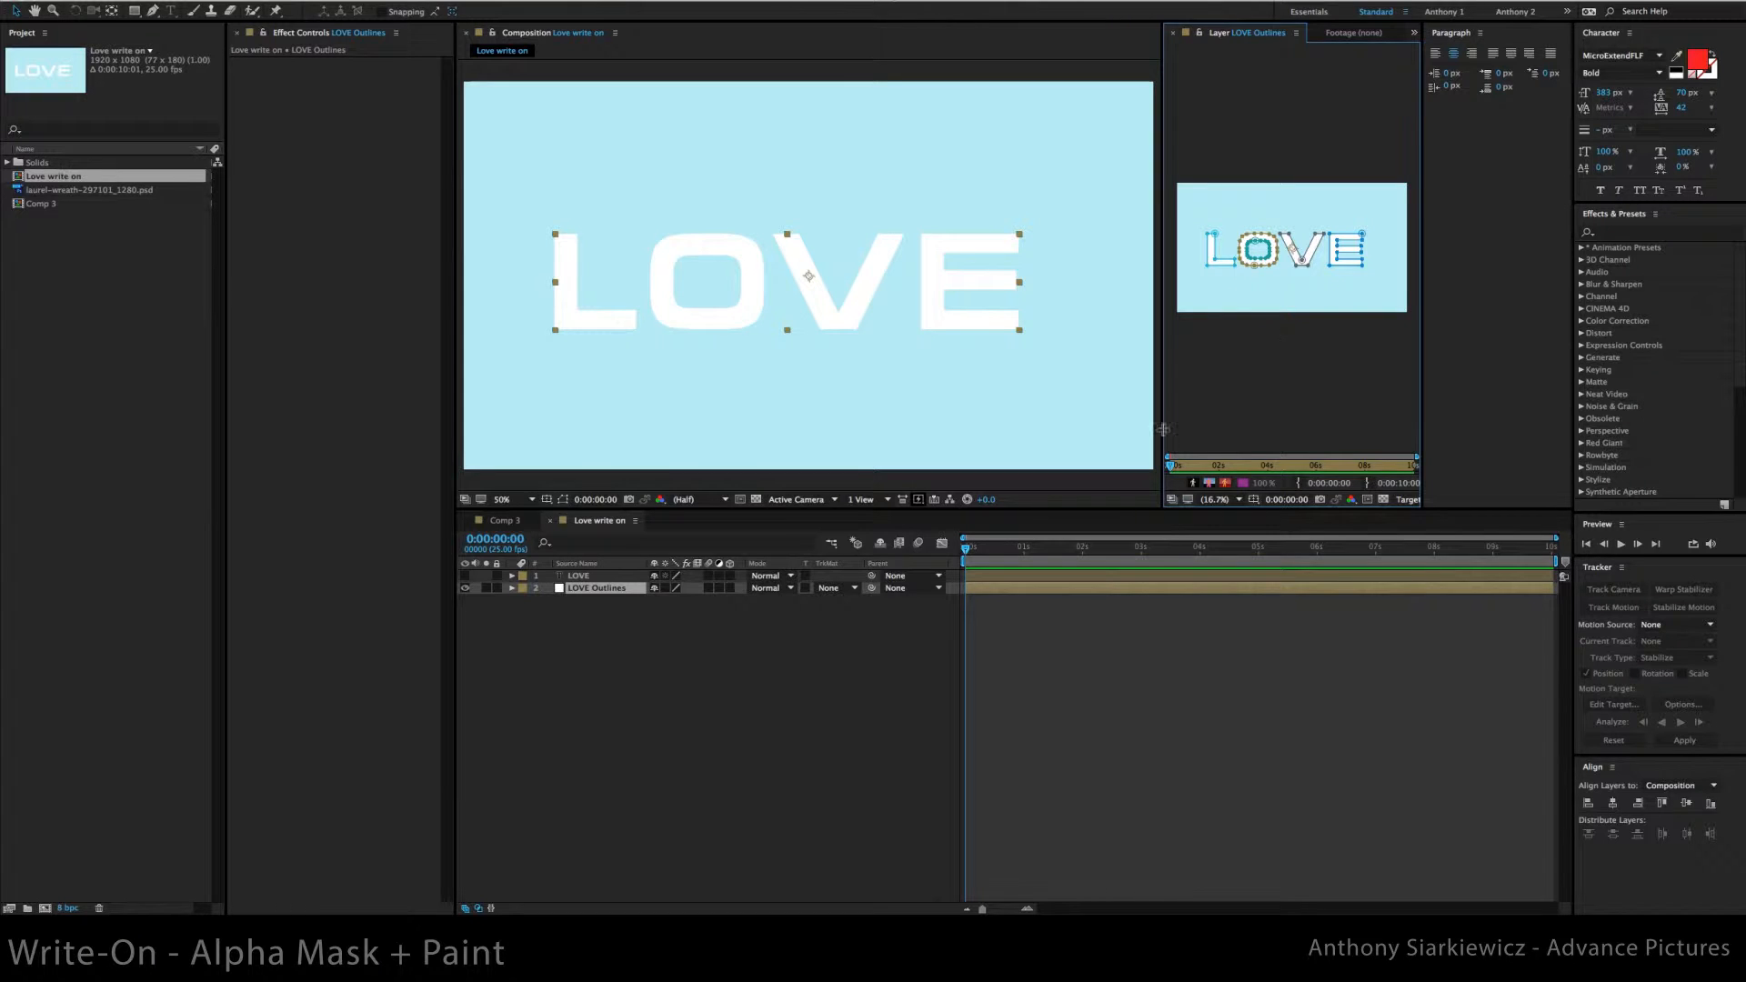
drag(1161, 429, 1014, 428)
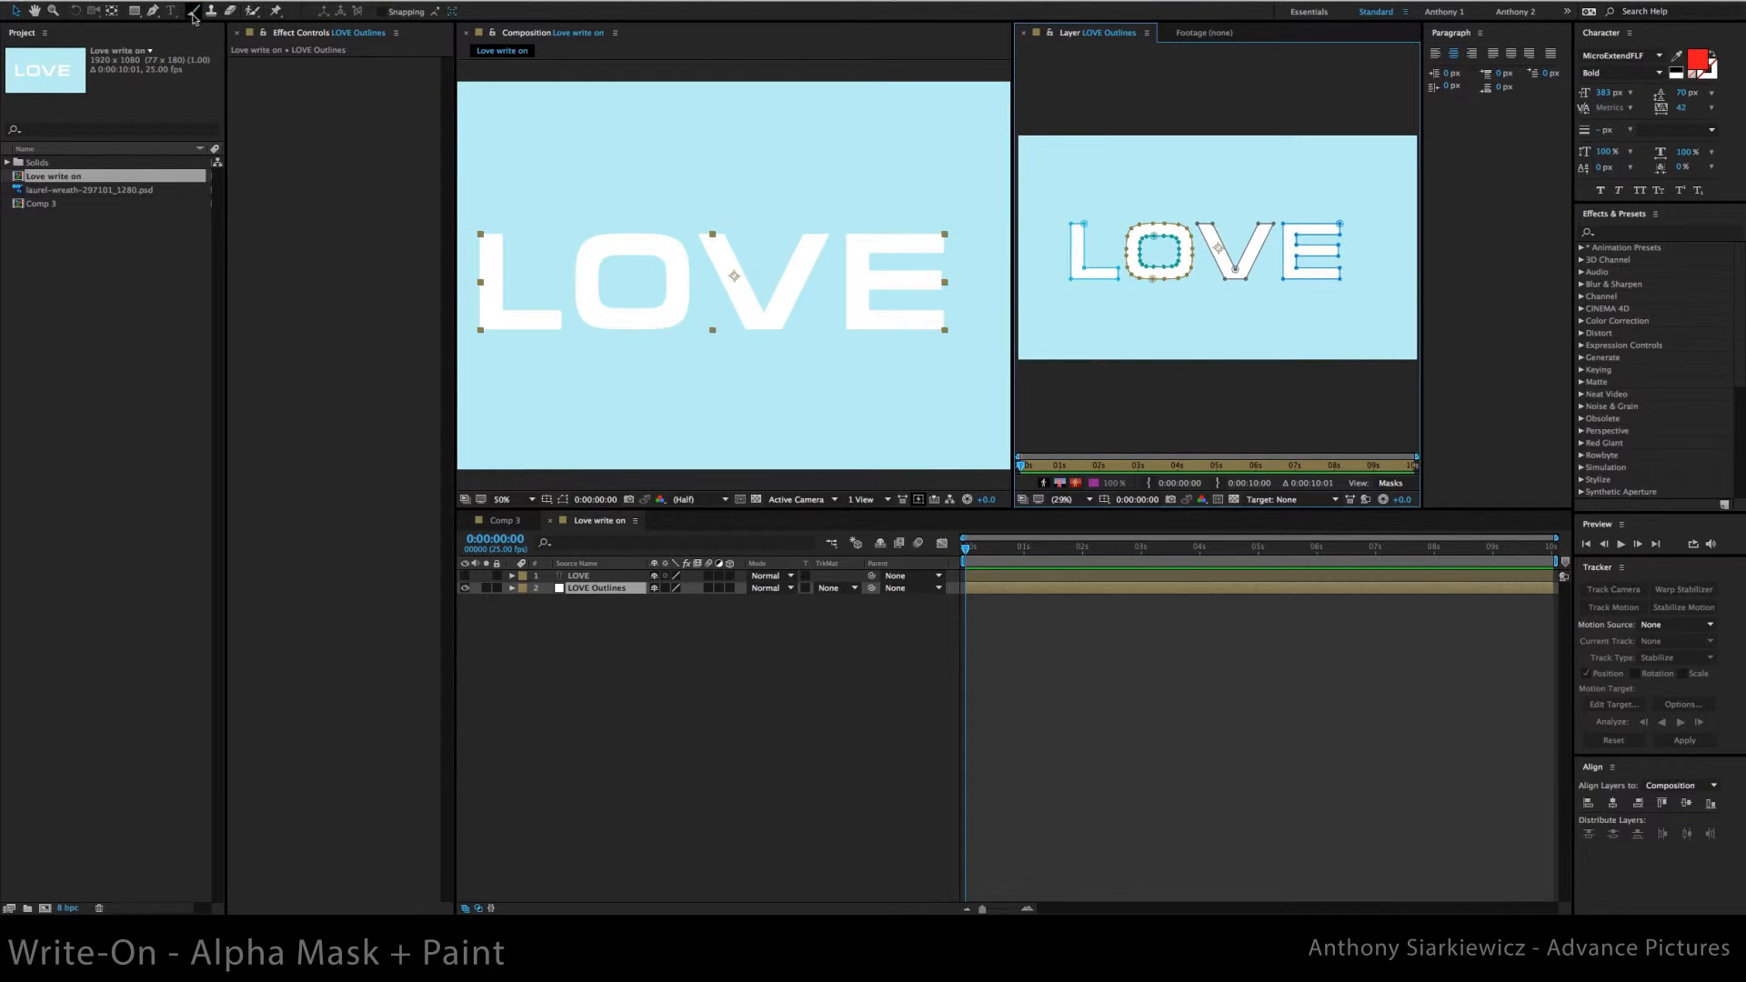
Paint one continuous blue stroke over the letter L with the Brush tool at 118 px diameter
click(193, 11)
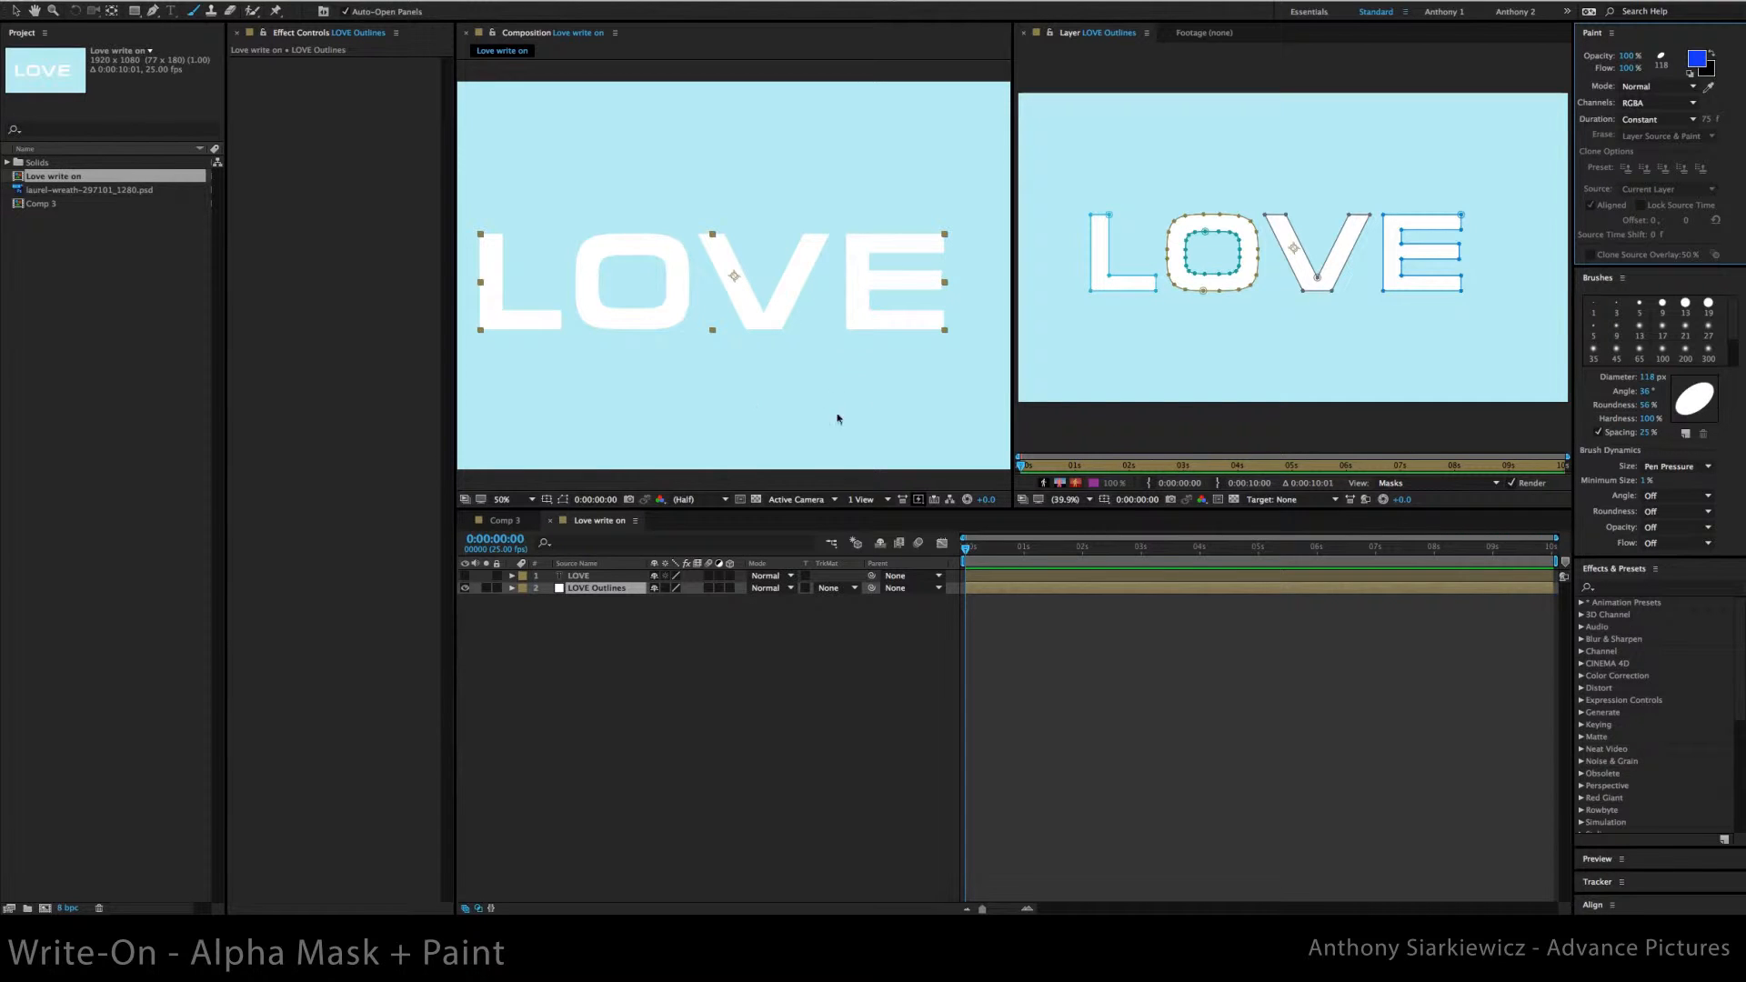
click(1100, 211)
mouse_move(1107, 235)
mouse_down()
mouse_move(1106, 293)
mouse_move(1164, 292)
mouse_up()
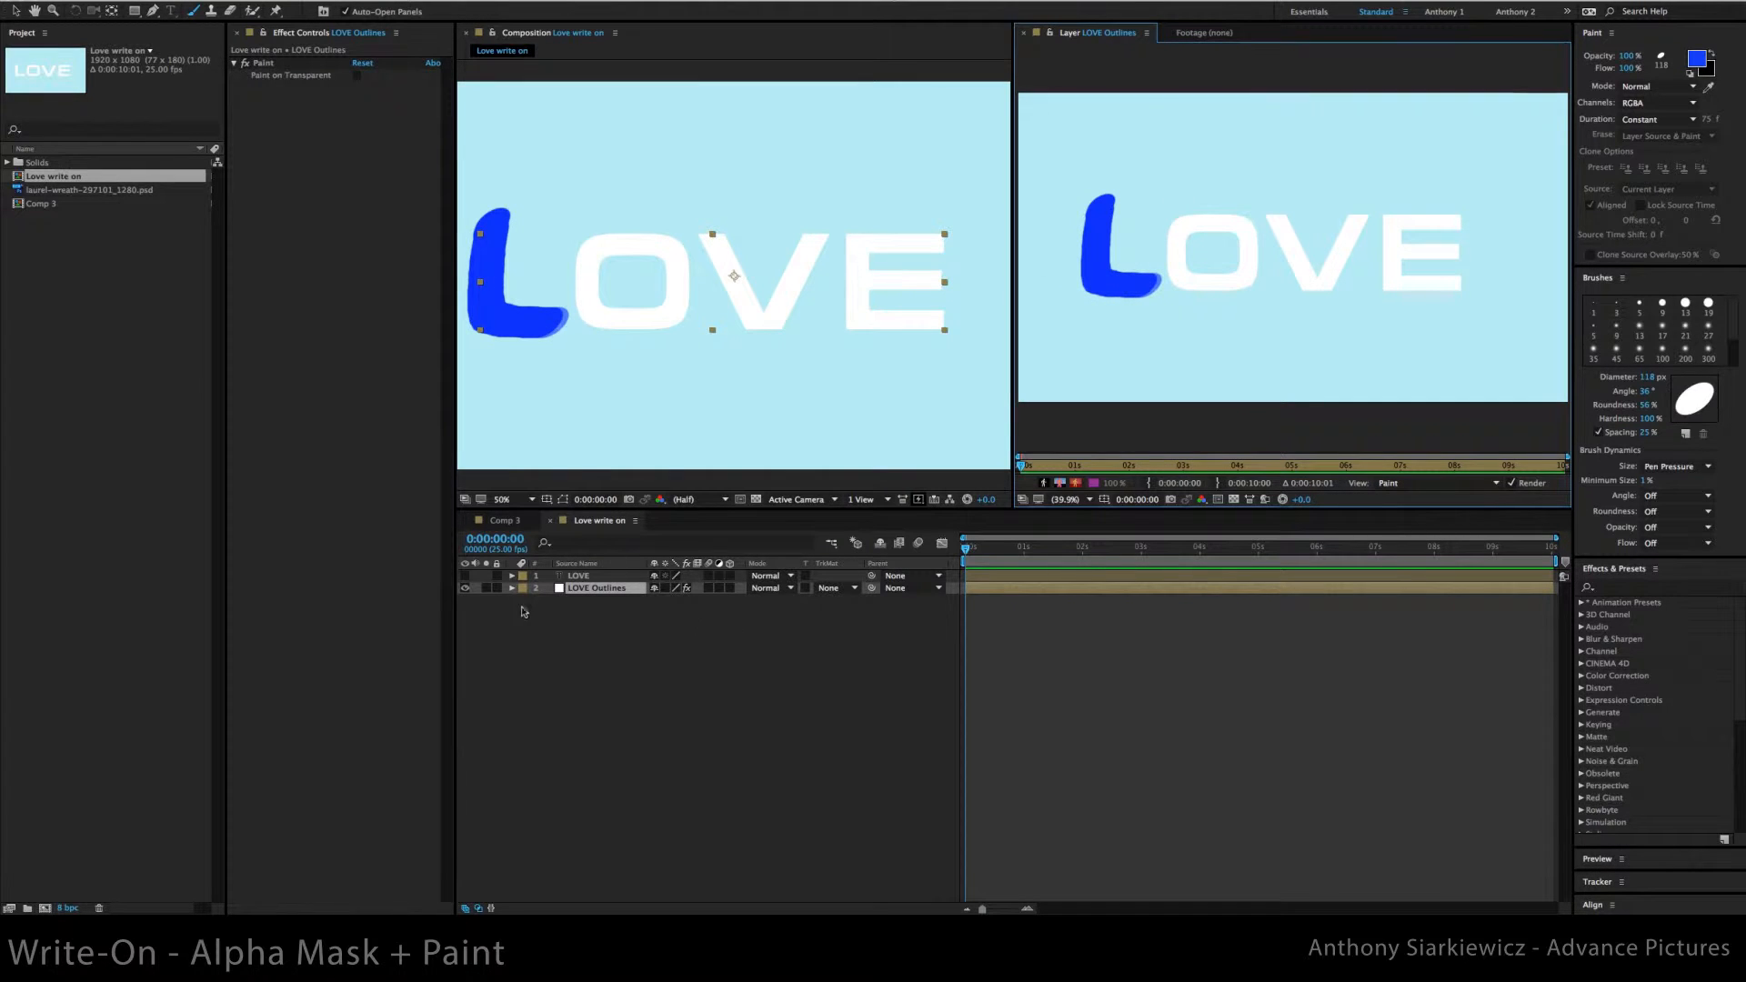
Expand the Paint effect on the LOVE Outlines layer down to the properties of Brush 1, leaving nothing selected
click(511, 588)
click(524, 613)
click(537, 626)
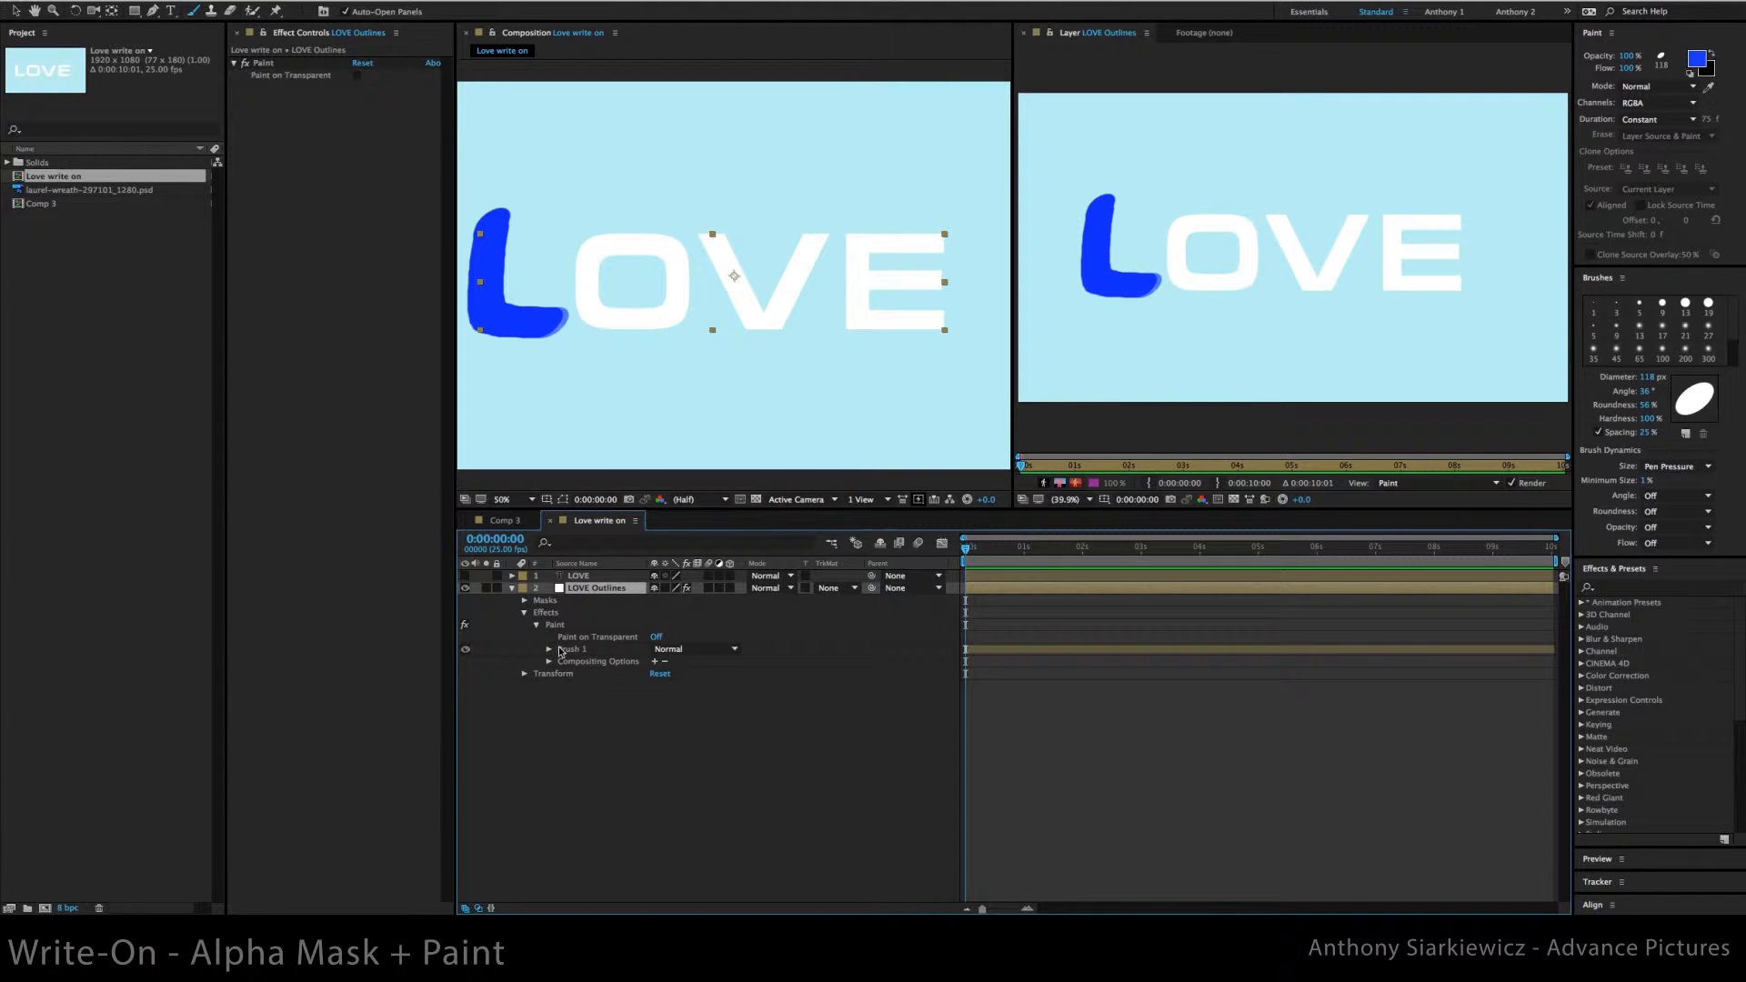
click(561, 650)
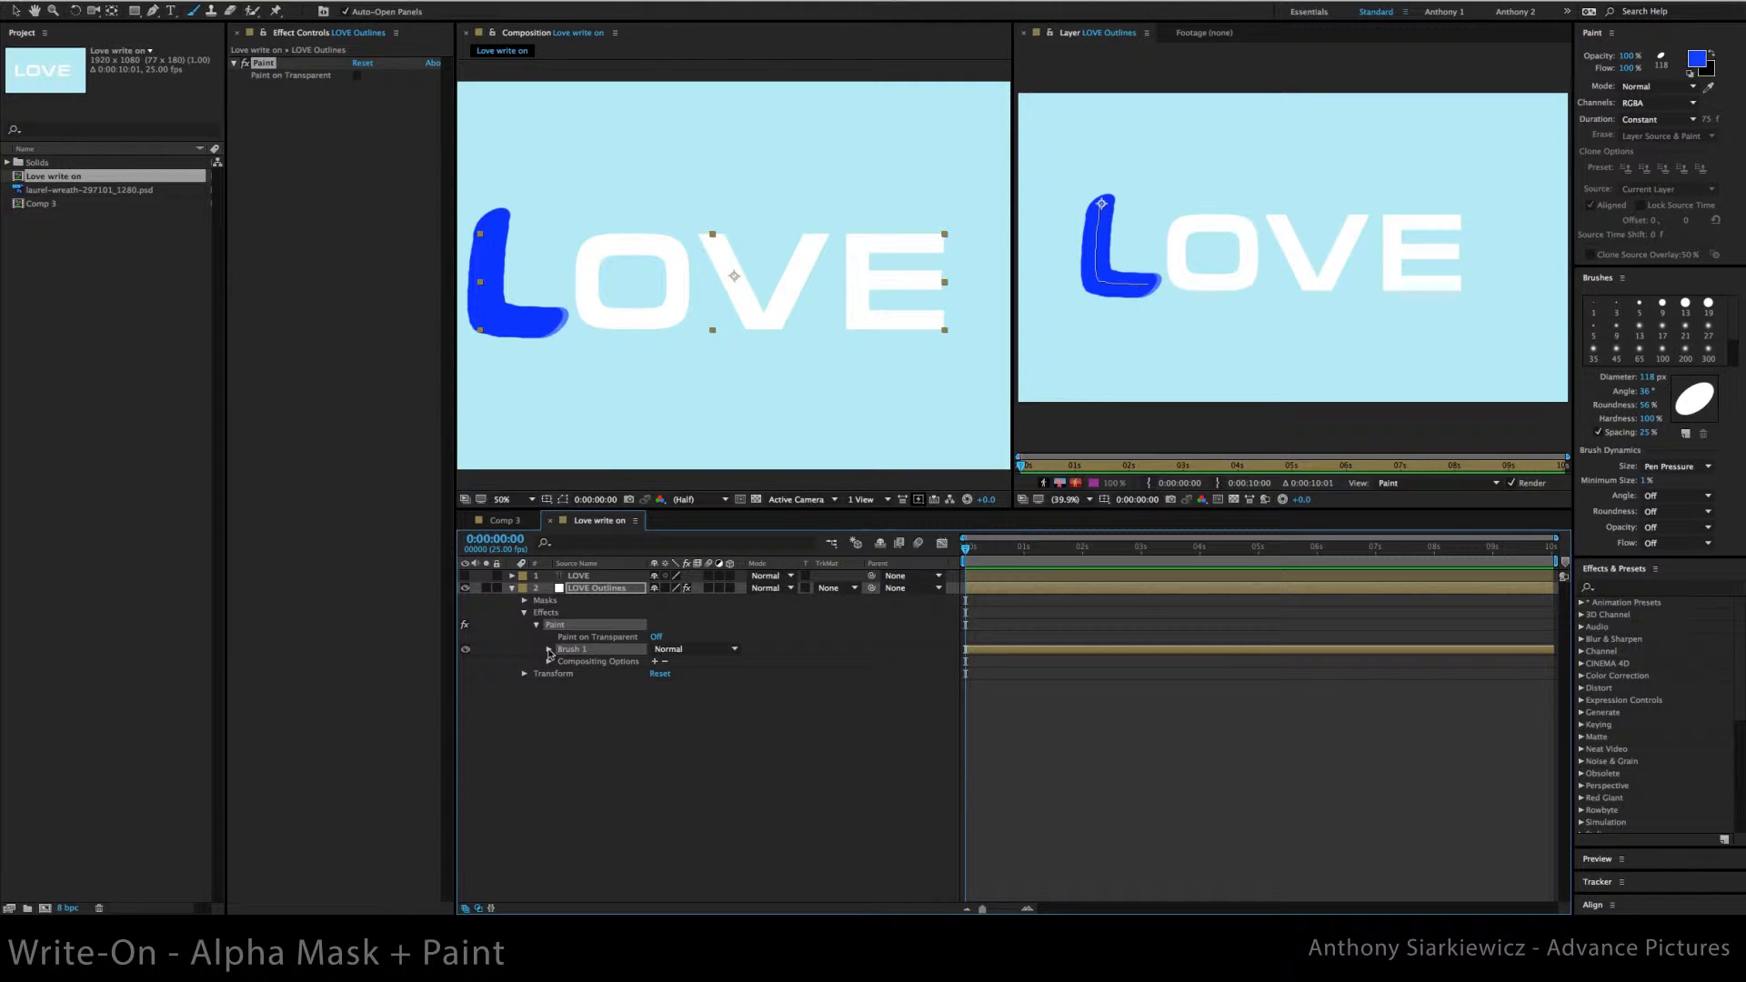
click(550, 650)
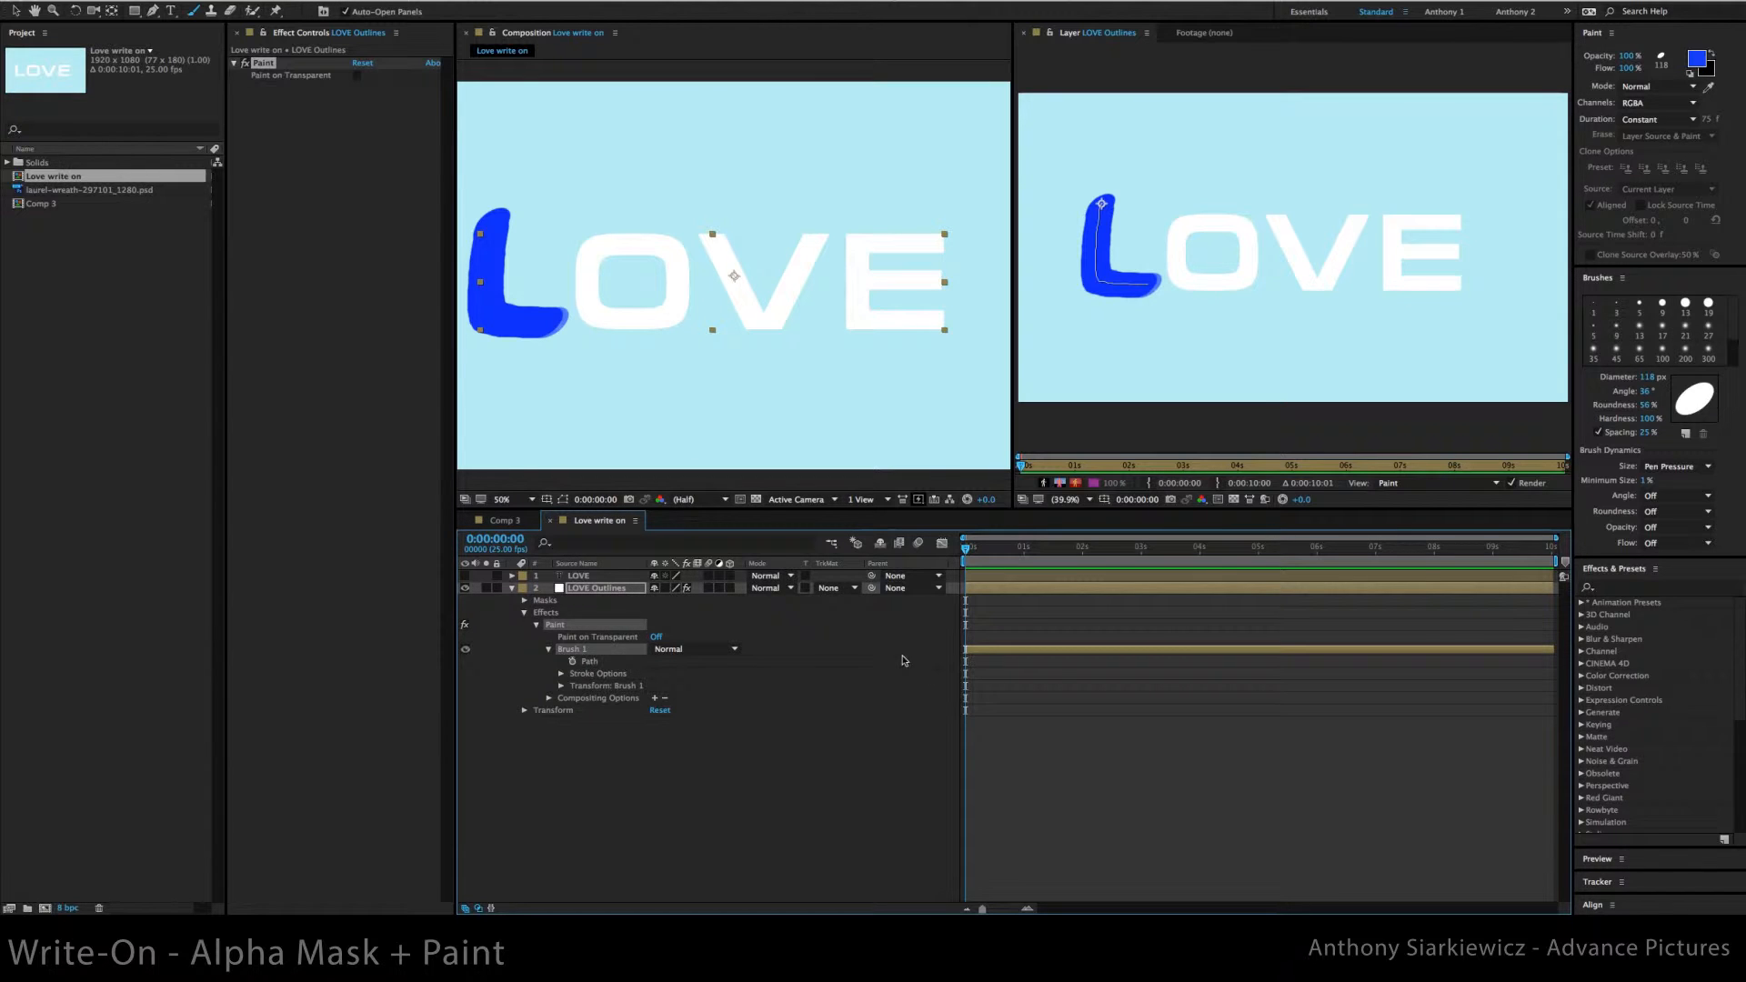
click(880, 653)
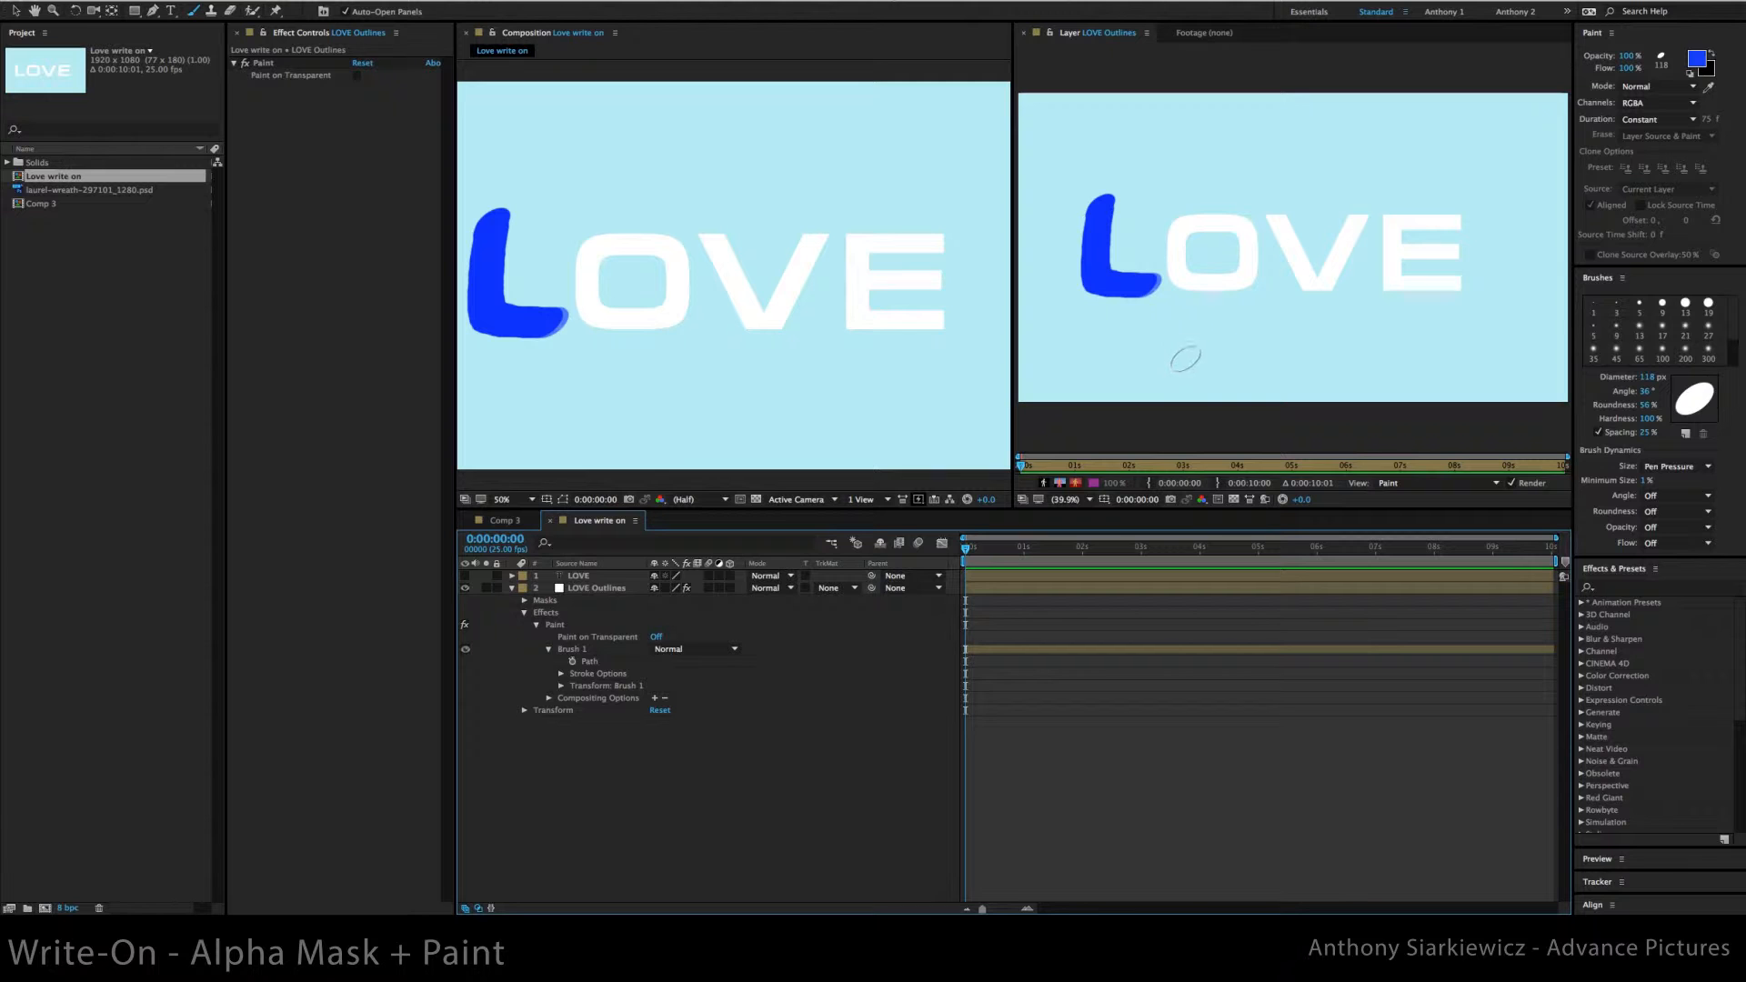
Paint blue brush strokes over the letters O, V and E, using one stroke each for O and V and two for E
mouse_move(1180, 240)
mouse_down()
mouse_move(1184, 287)
mouse_move(1219, 289)
mouse_move(1242, 287)
mouse_move(1253, 238)
mouse_move(1197, 216)
mouse_move(1193, 255)
mouse_up()
mouse_move(1273, 212)
mouse_down()
mouse_move(1333, 302)
mouse_move(1375, 217)
mouse_up()
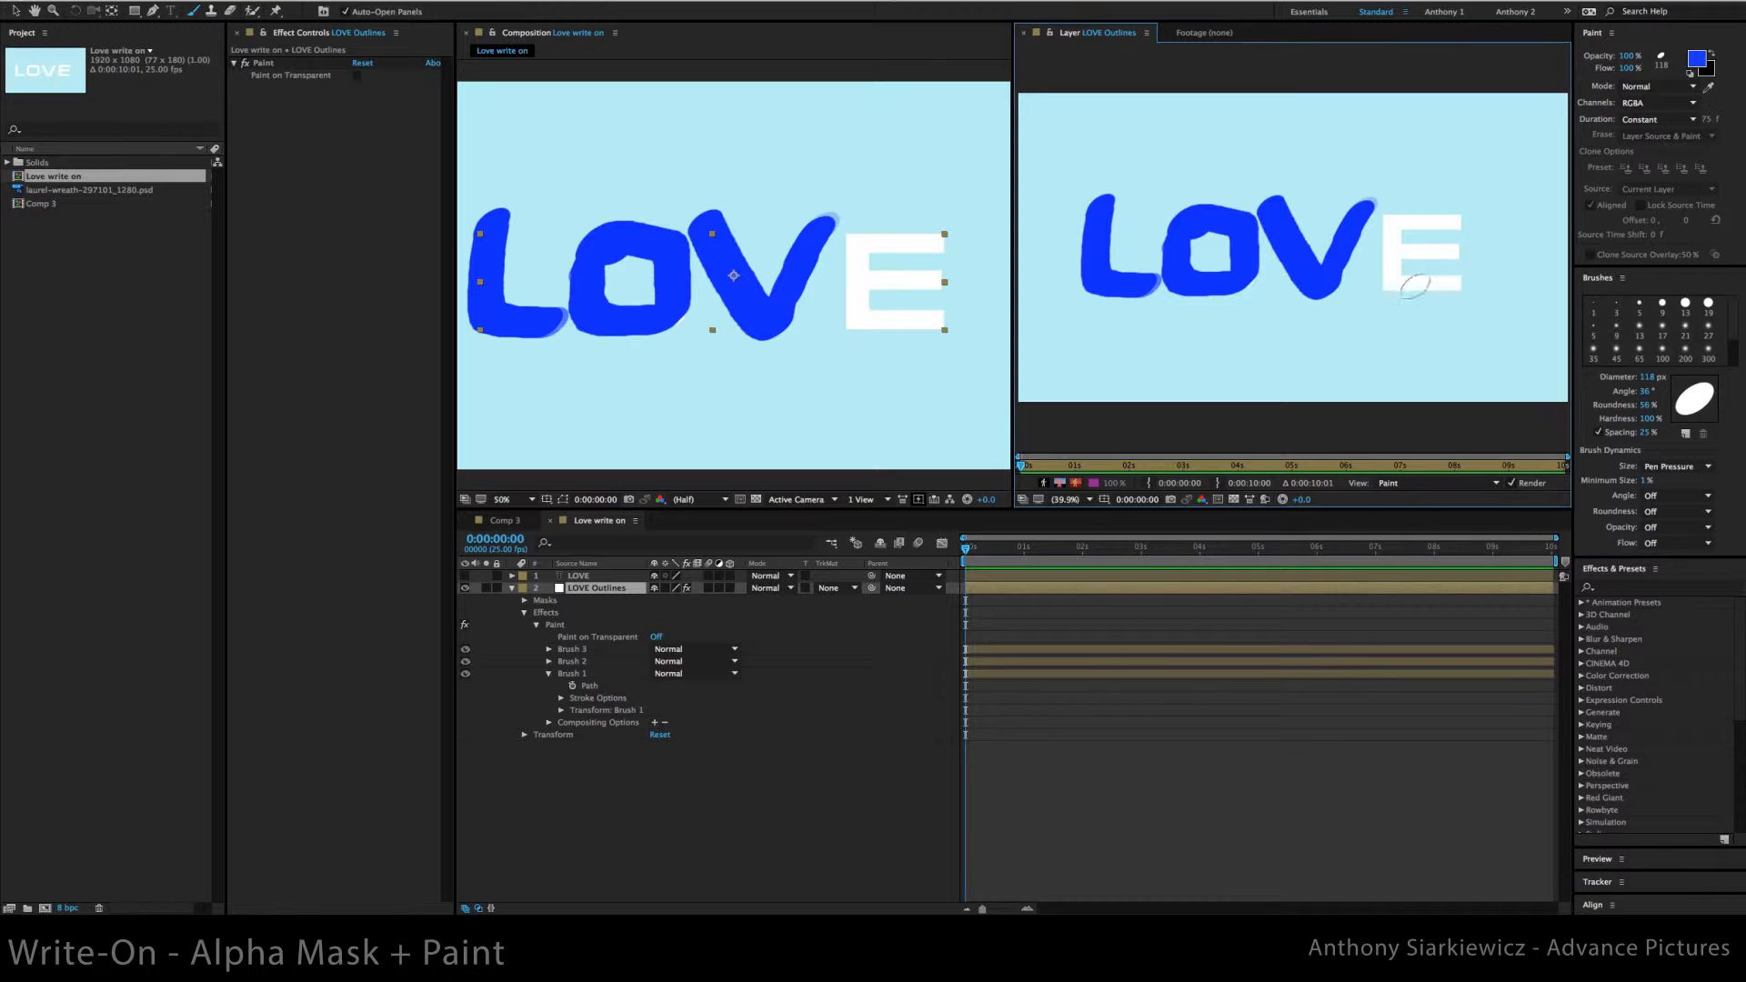
mouse_move(1485, 222)
mouse_down()
mouse_move(1399, 235)
mouse_move(1400, 300)
mouse_move(1486, 300)
mouse_move(1403, 264)
mouse_move(1476, 248)
mouse_up()
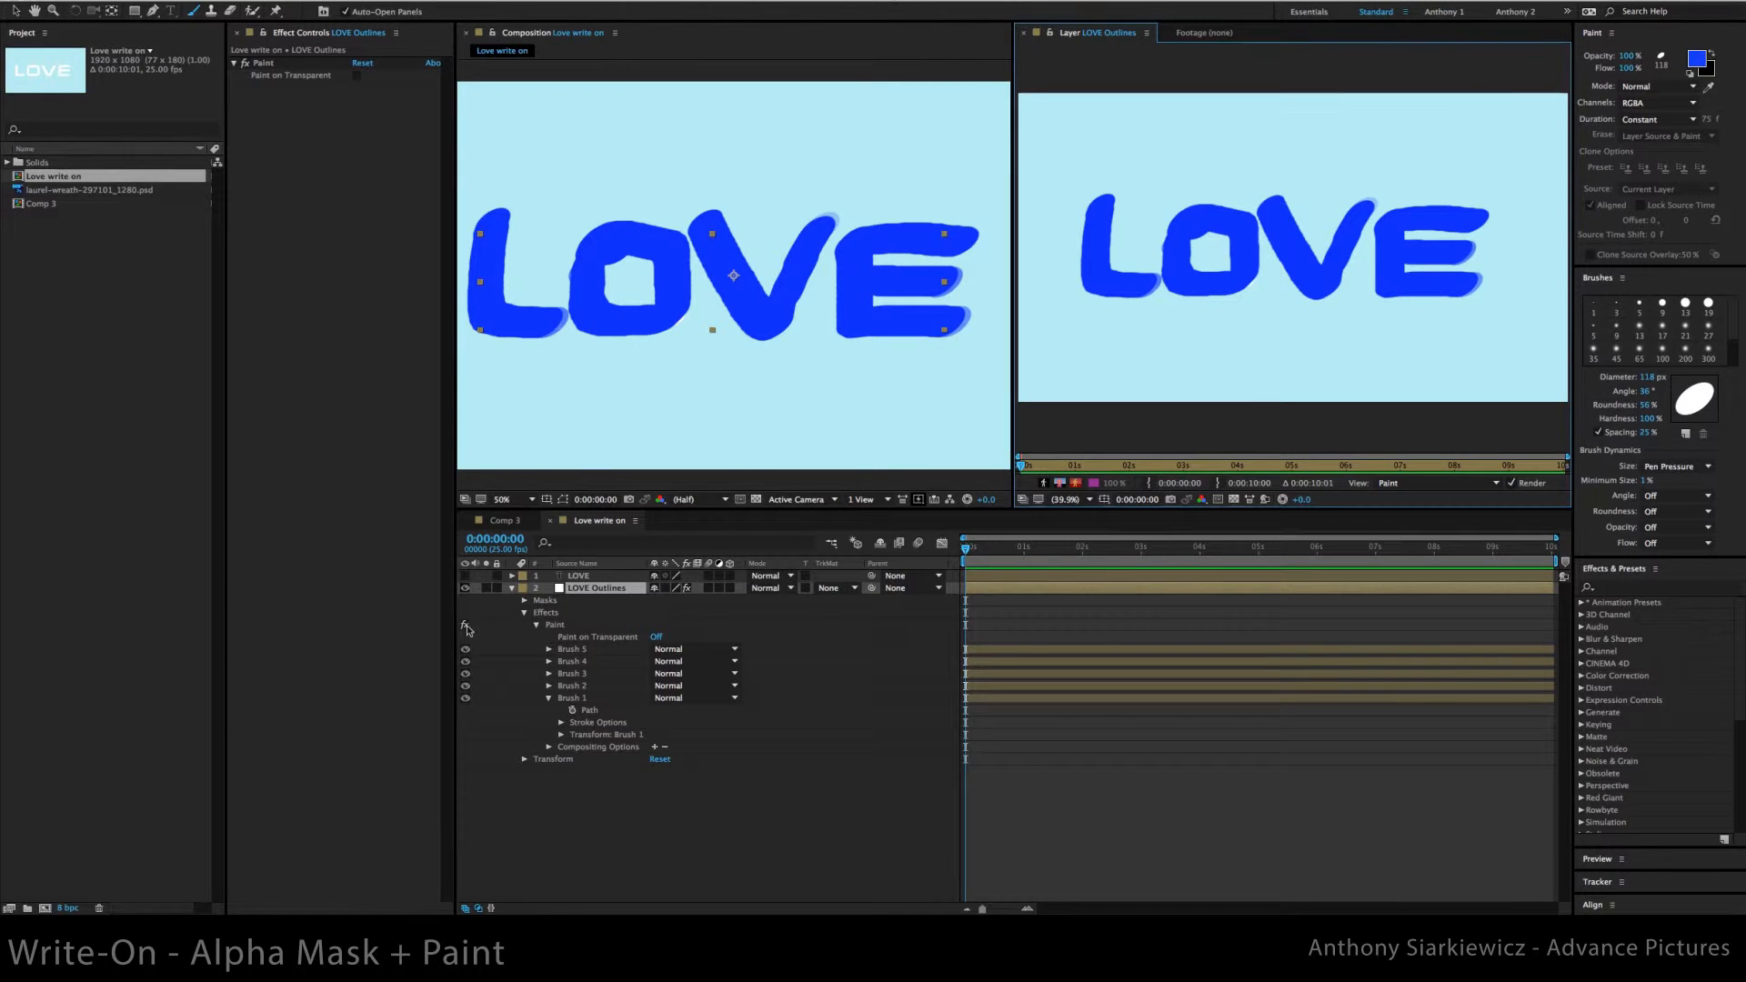
Keyframe the stroke End of Brush 1 from 0% at 0:00:00:00 to 100% at 0:00:01:00
click(549, 700)
click(548, 700)
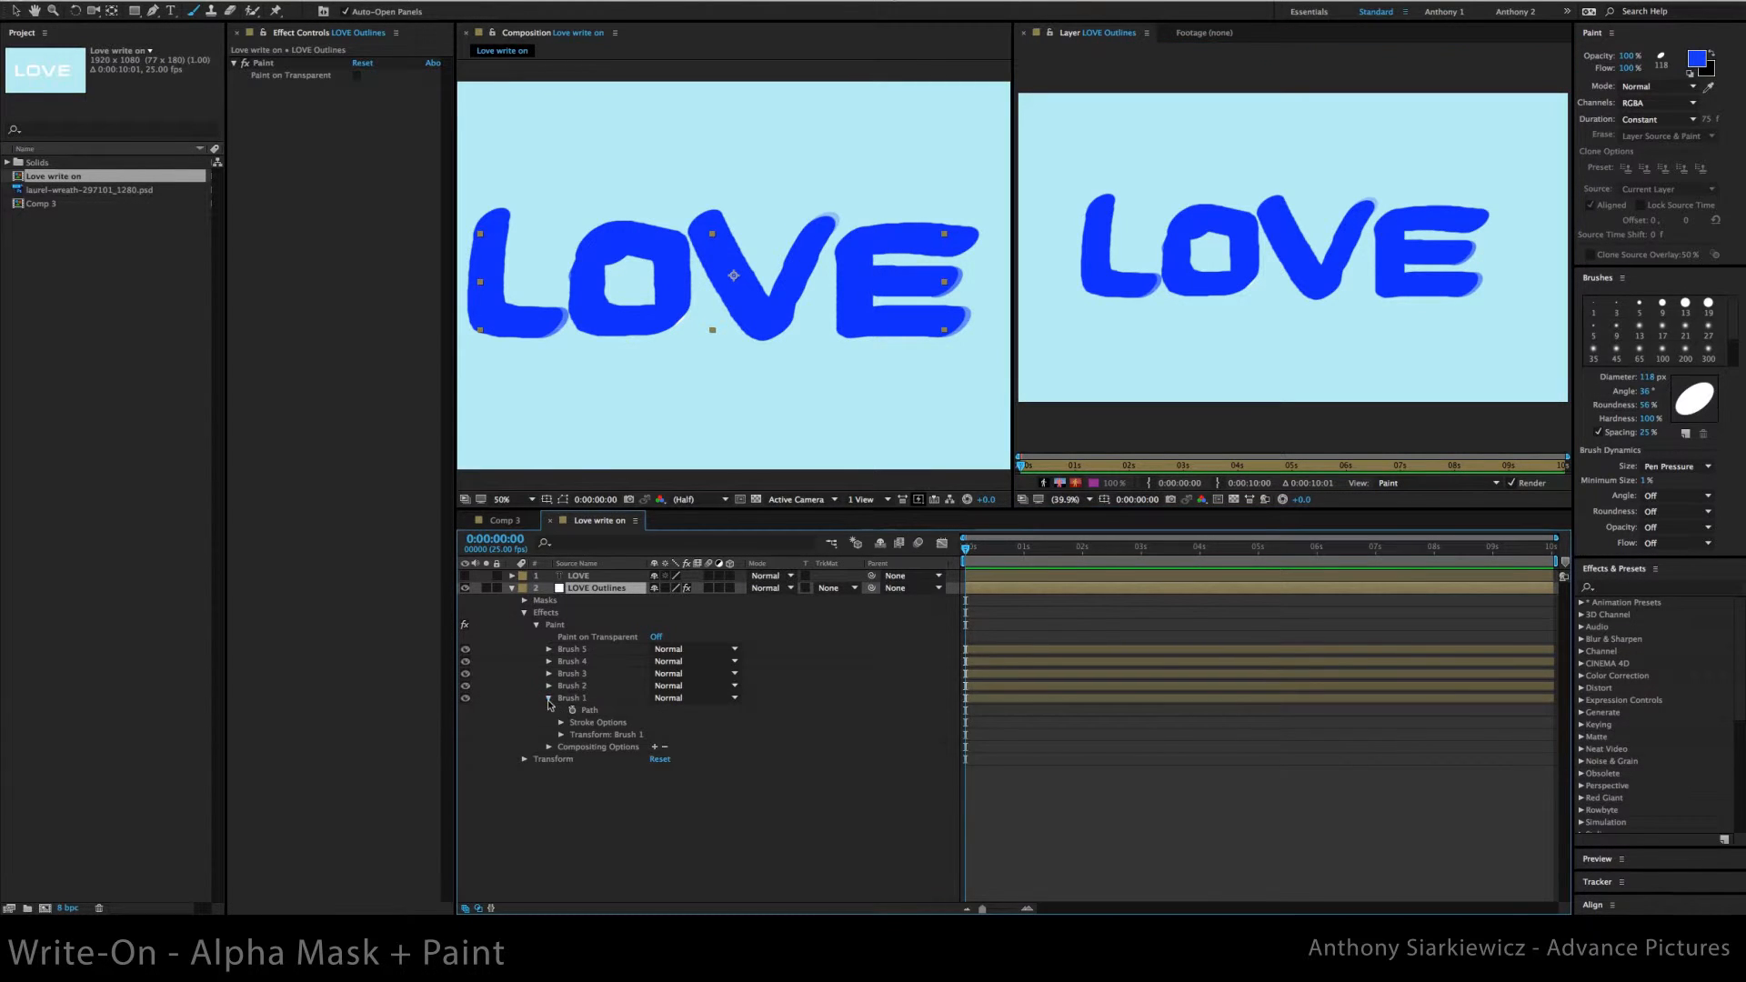
click(561, 723)
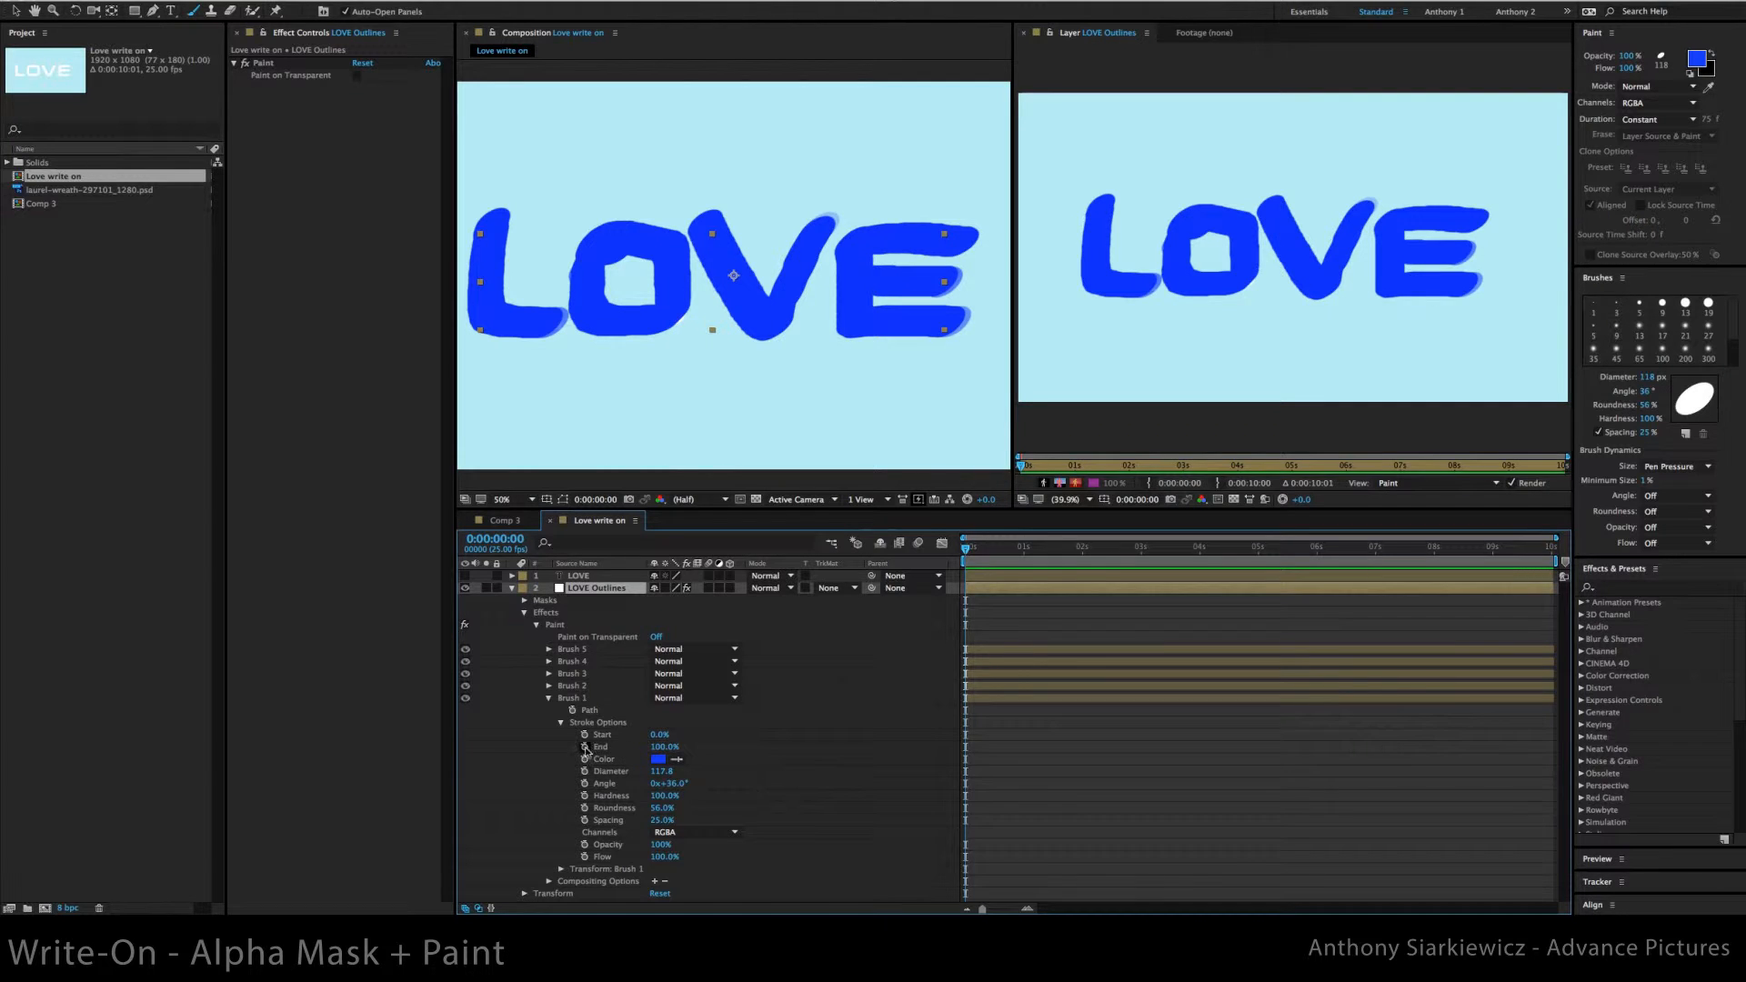
click(585, 747)
drag(664, 747, 560, 746)
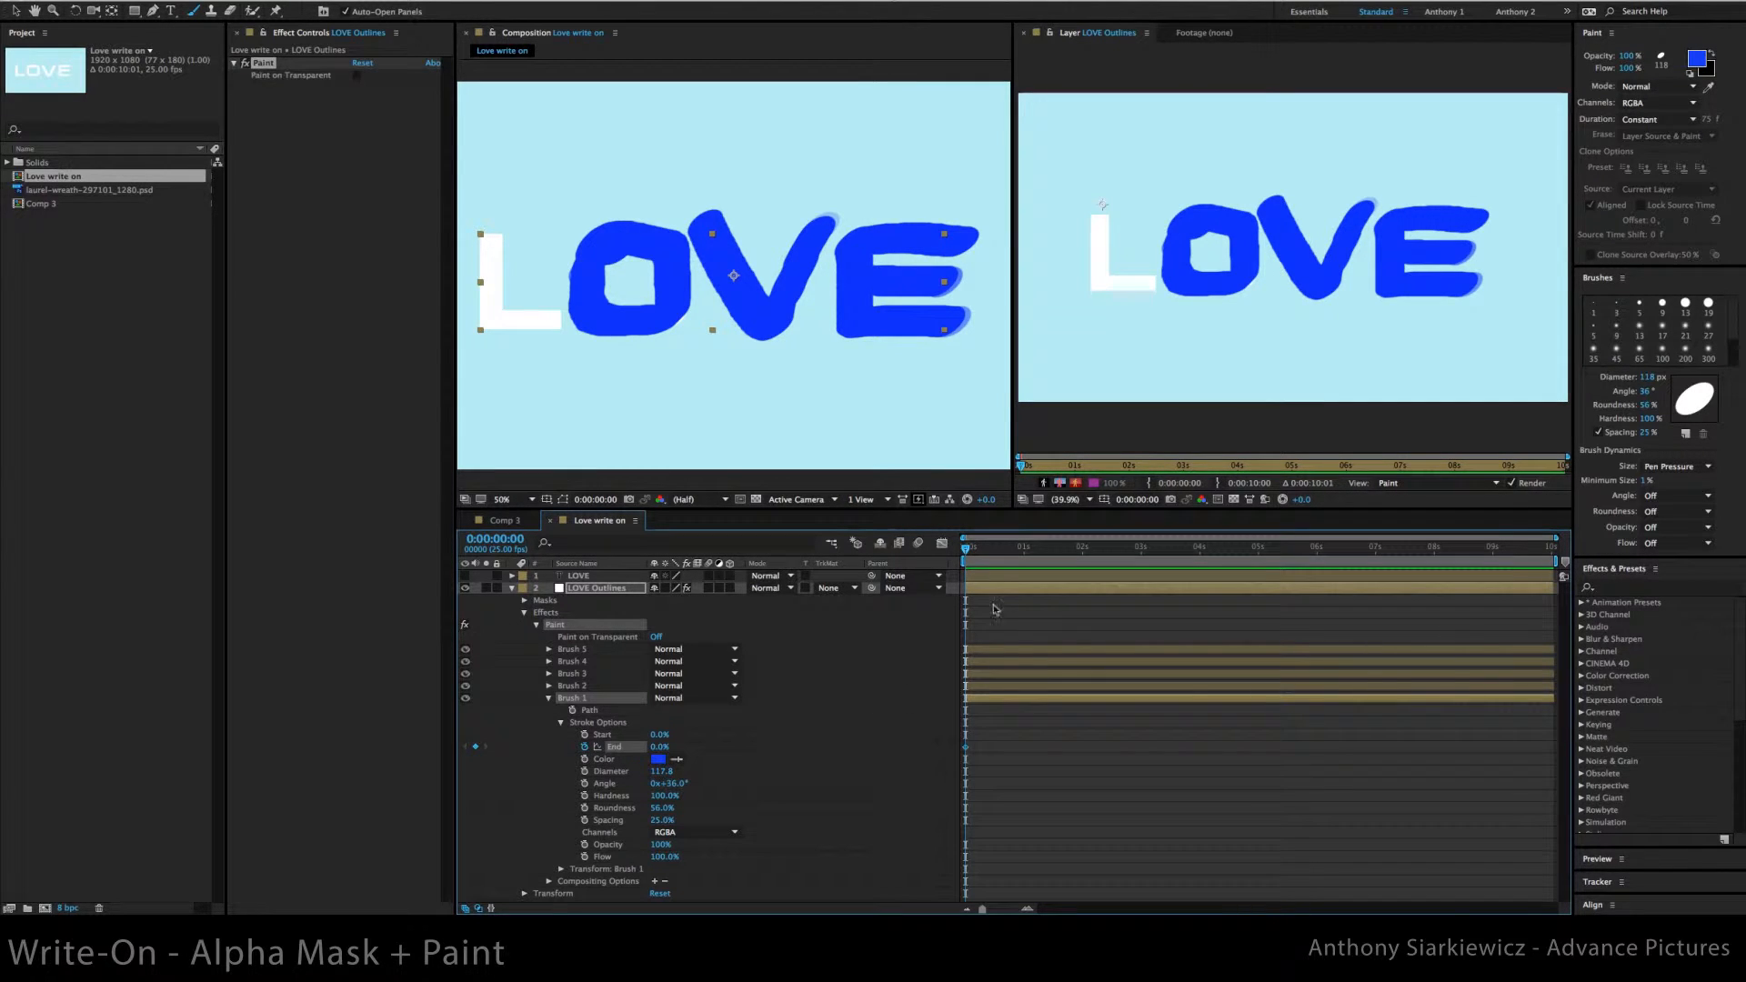
click(1024, 550)
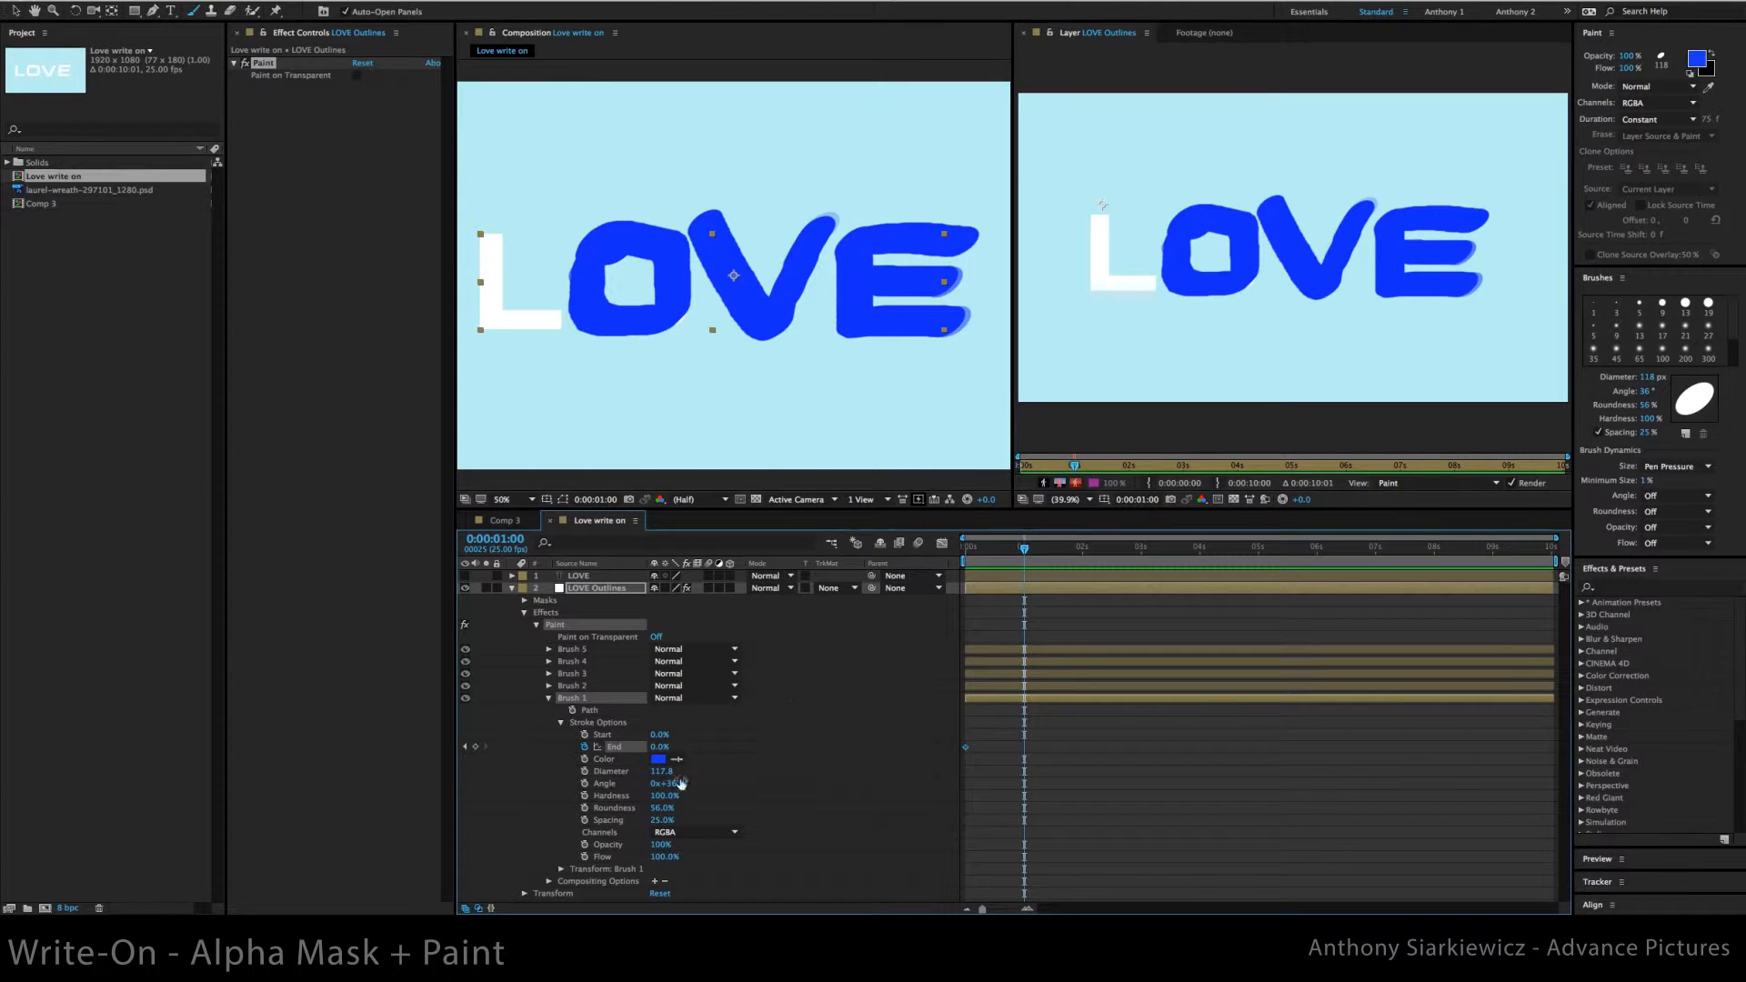
drag(659, 747, 744, 755)
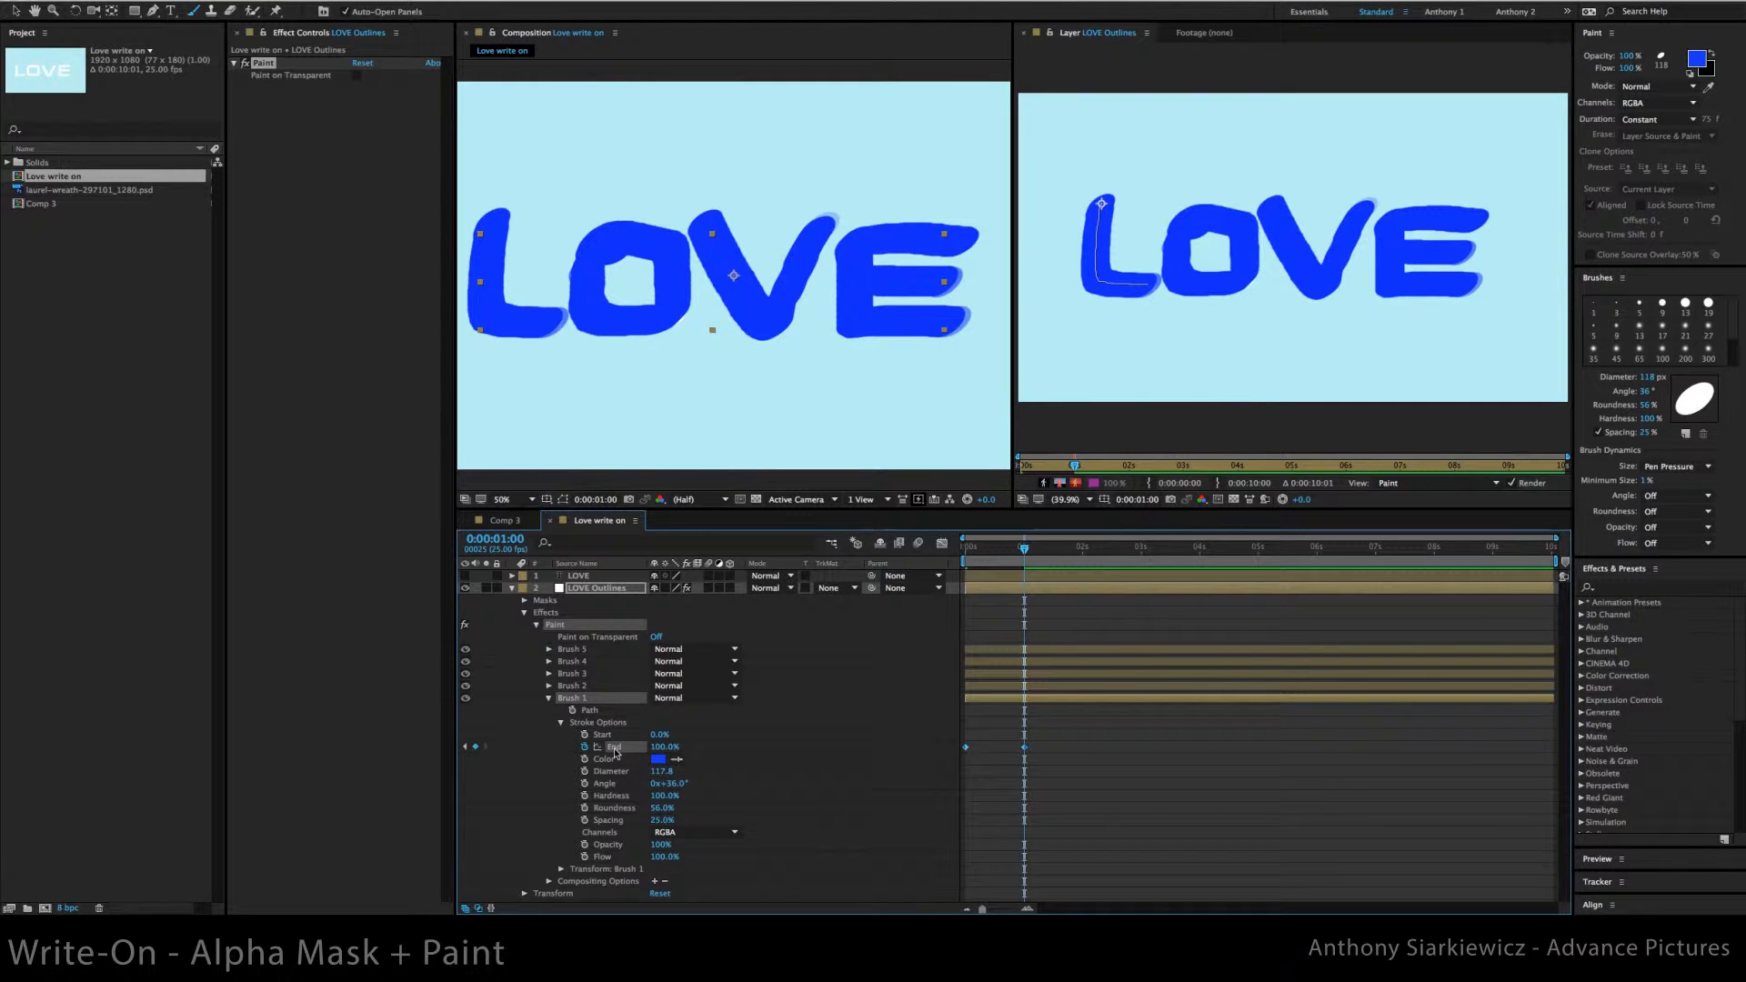
Copy Brush 1's End keyframes onto Brush 2 through Brush 5, starting at 0:00:00:00
click(574, 685)
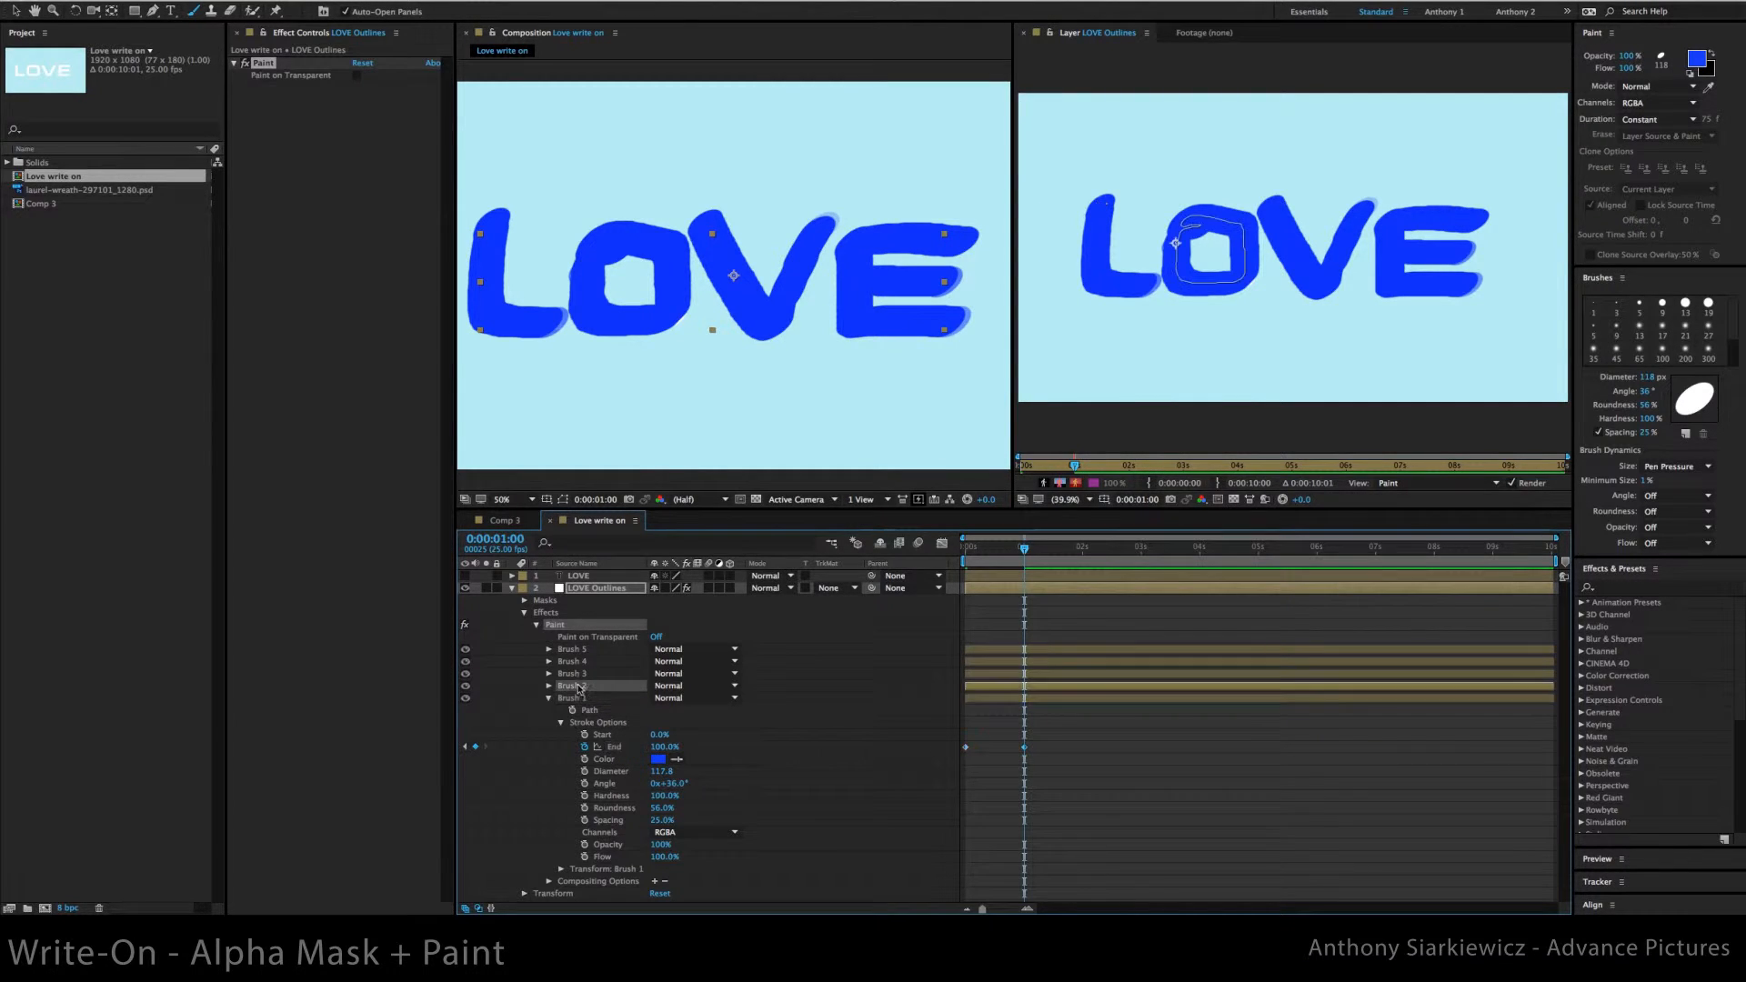
shift+click(572, 651)
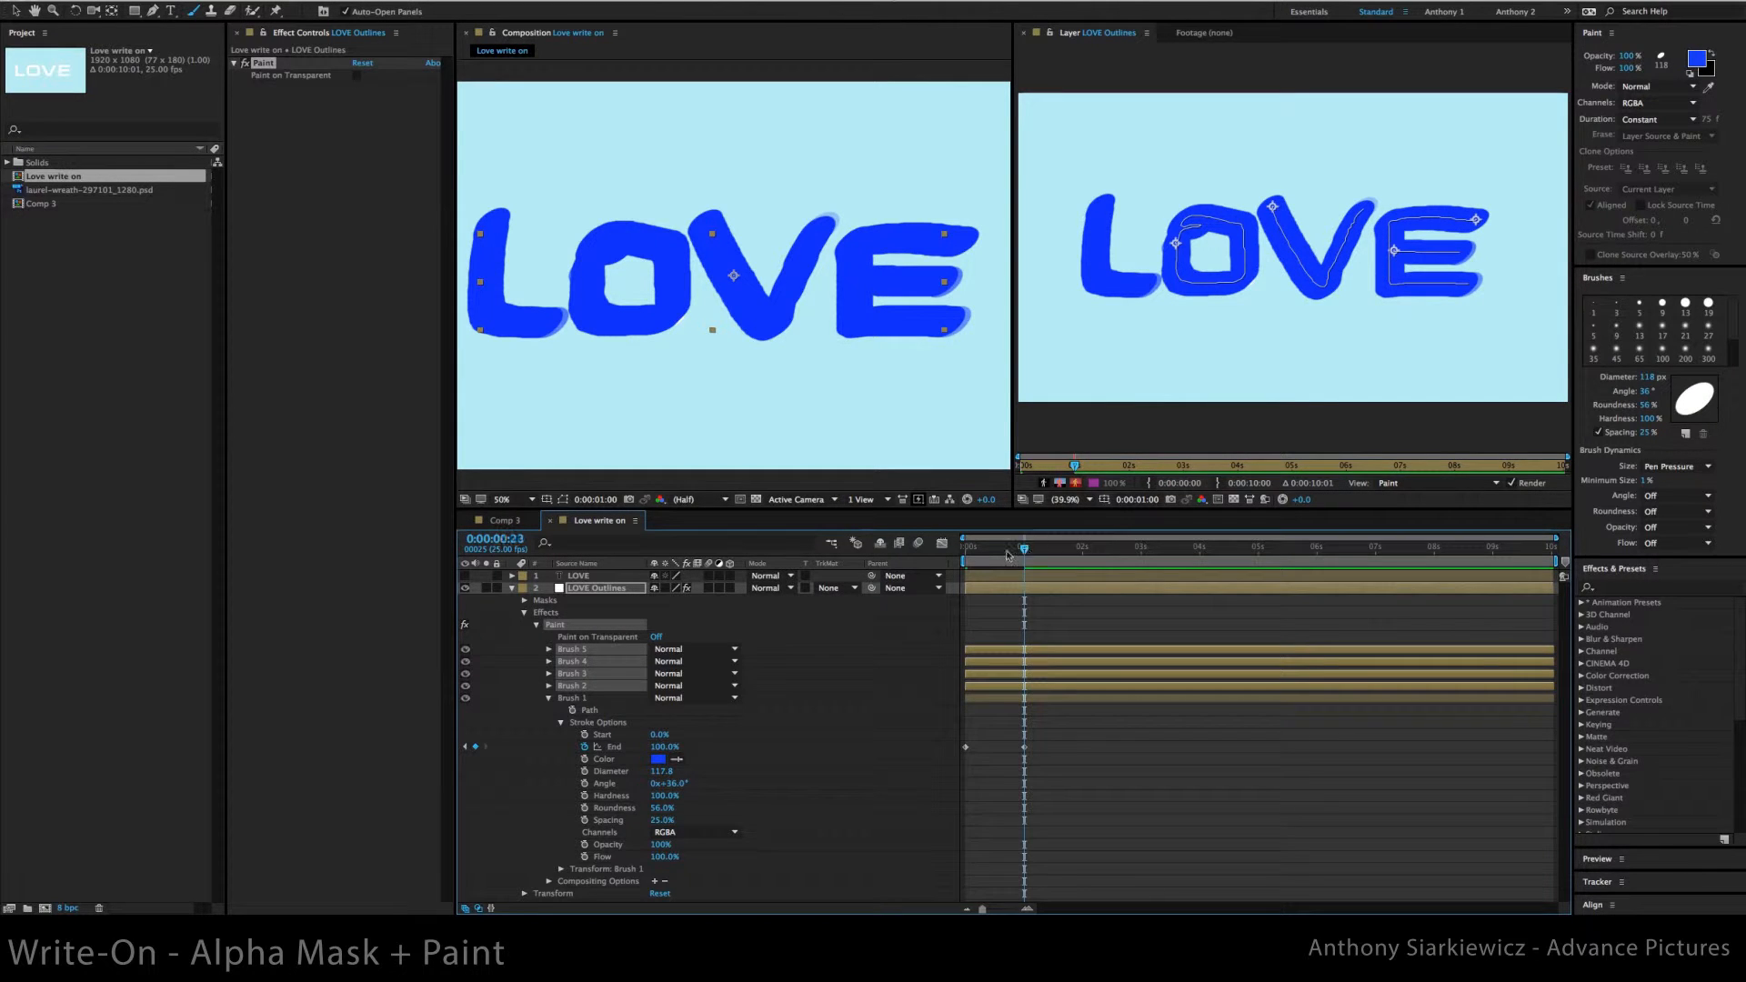
drag(1016, 553, 959, 555)
key(ctrl+v)
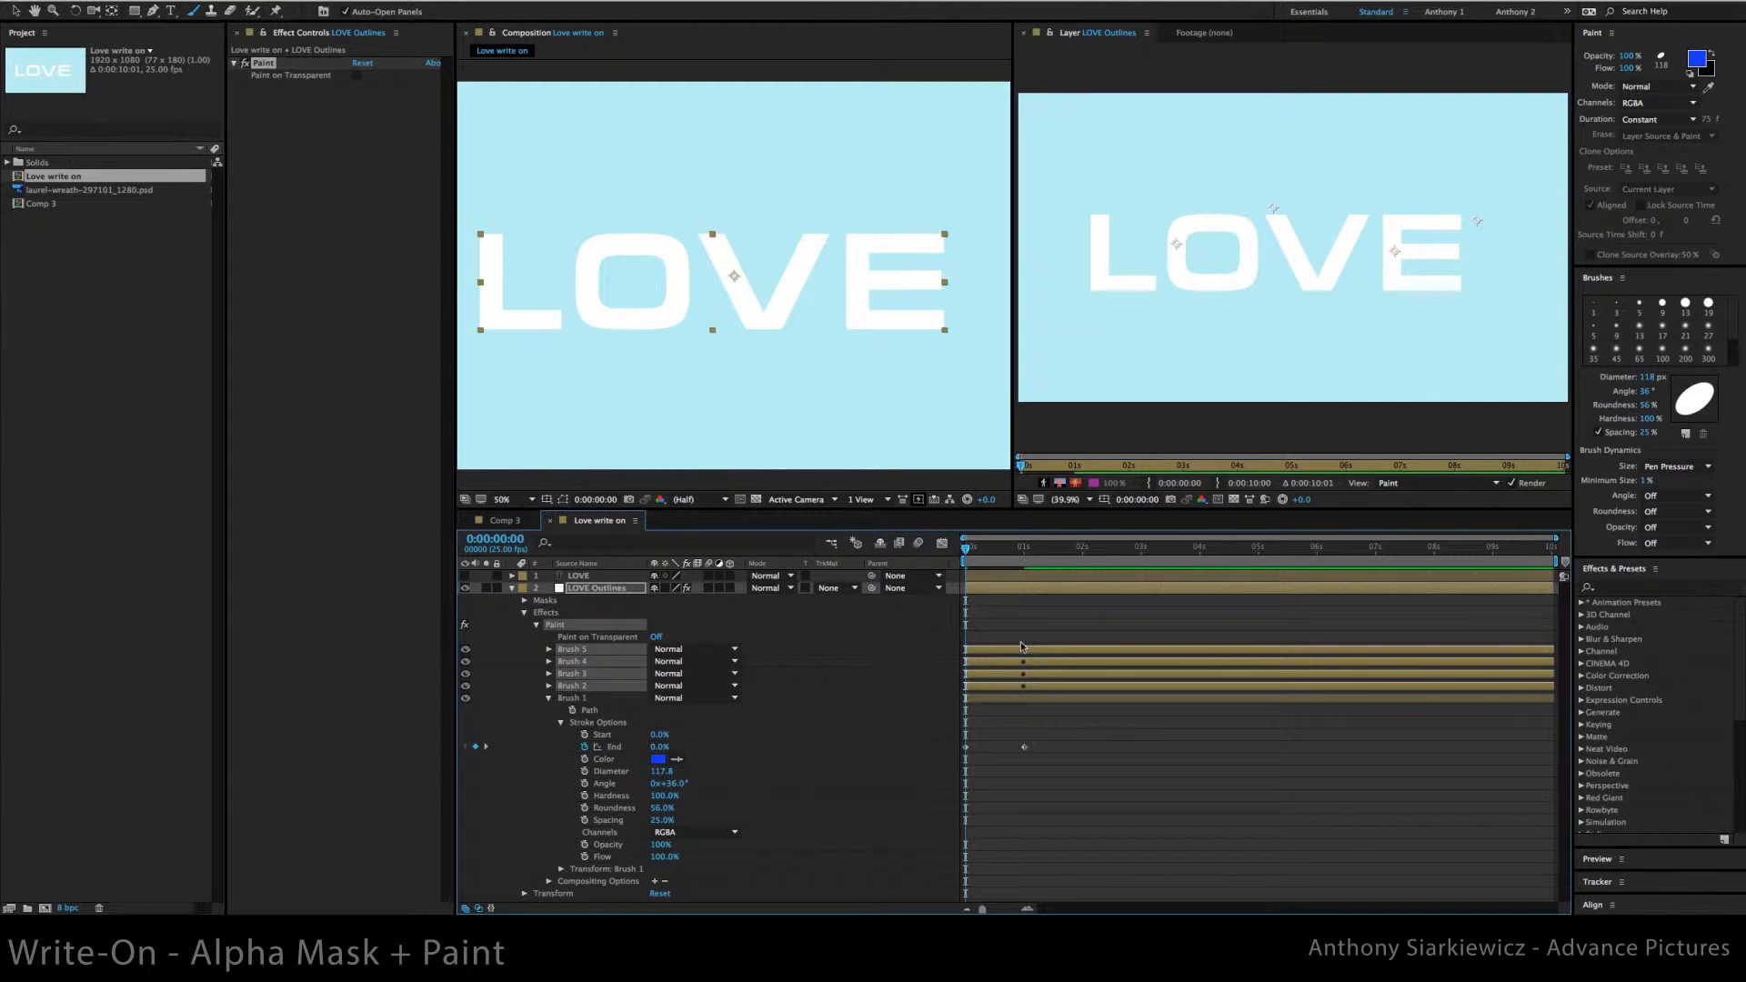
Show only the keyframed properties and stagger Brush 2 through Brush 5 in time, starting Brush 3 at 0:00:00:17 and Brush 5 last
key(u)
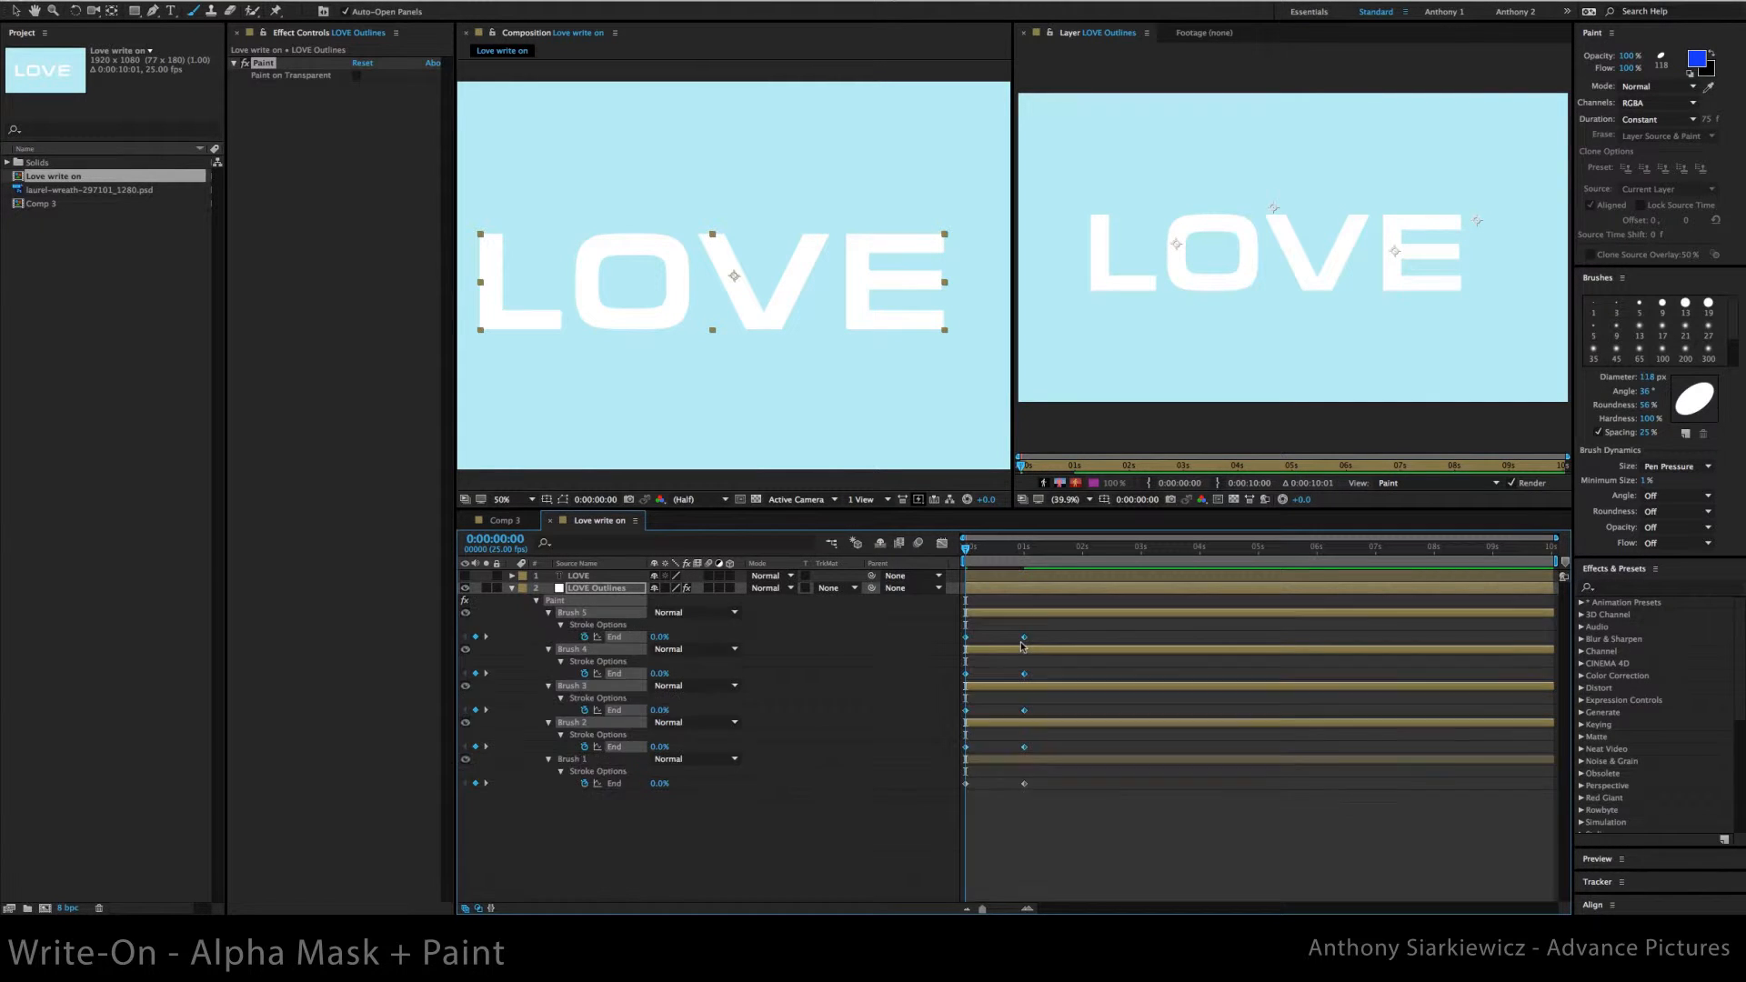
mouse_move(966, 549)
mouse_down()
mouse_move(1046, 552)
mouse_move(935, 545)
mouse_move(1007, 552)
mouse_up()
mouse_move(1027, 724)
mouse_down()
mouse_move(1086, 687)
mouse_move(1096, 656)
mouse_move(1073, 614)
mouse_move(1108, 623)
mouse_up()
click(1078, 713)
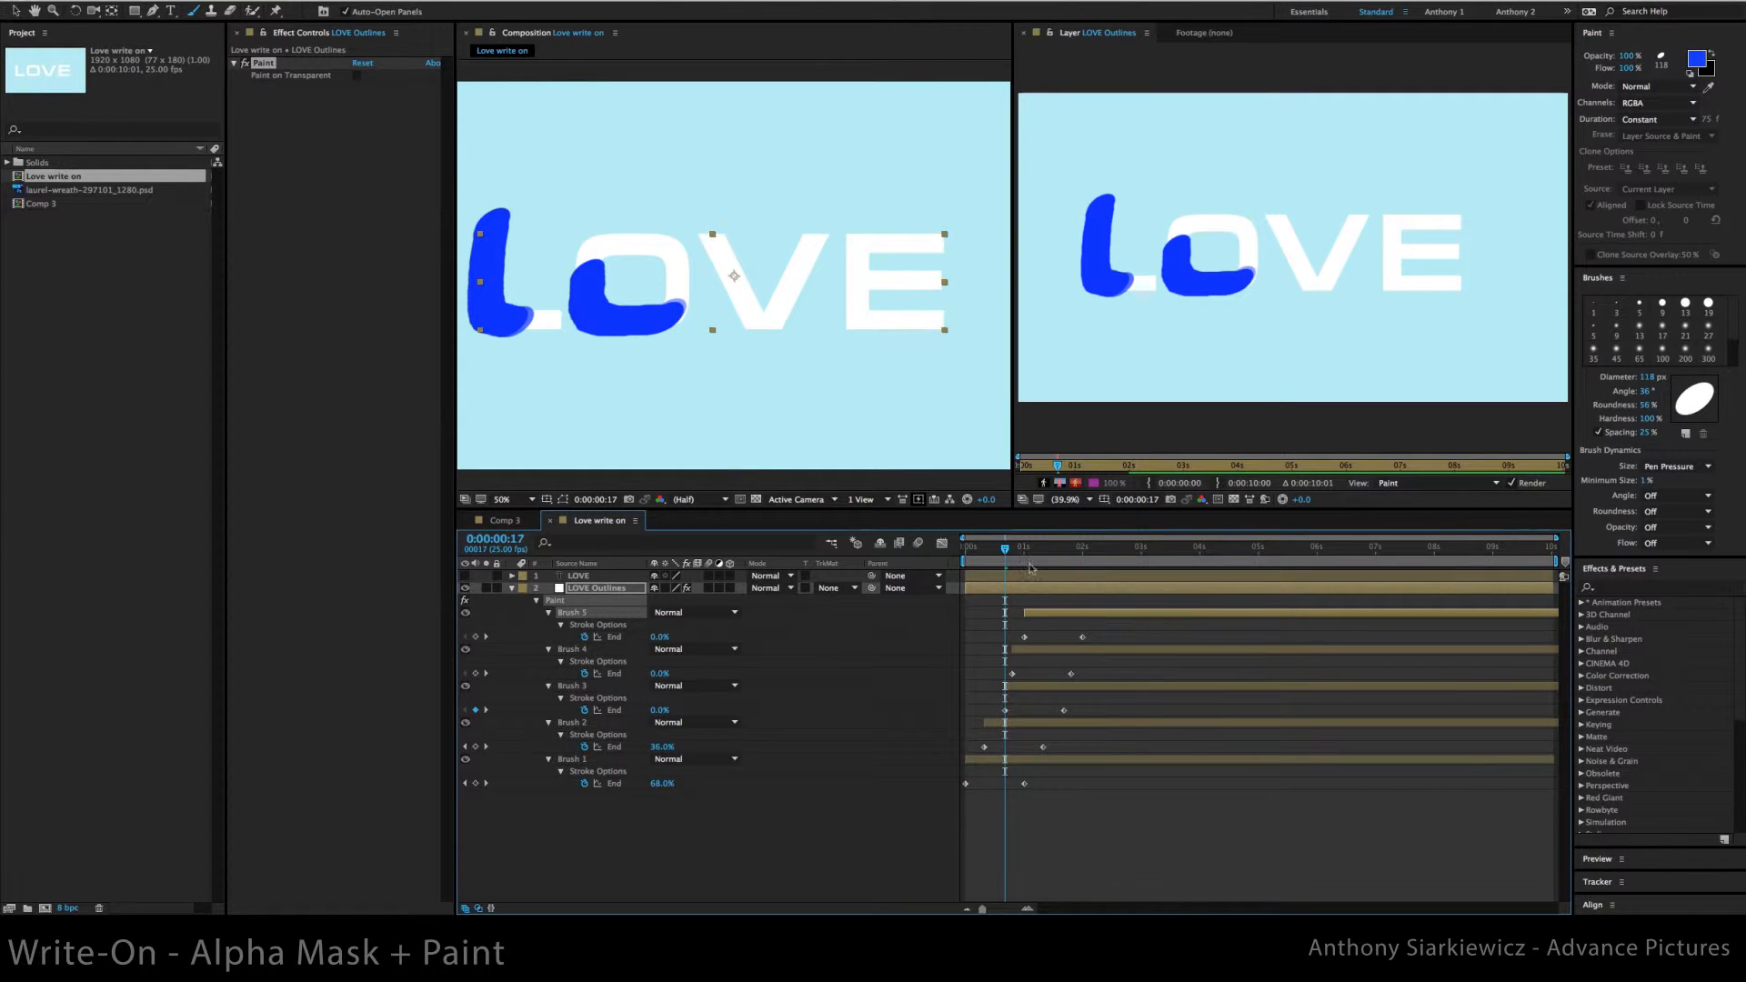
Move Brush 5's End keyframes to 0:00:01:07 and 0:00:01:22, and shift the final End keyframes of Brush 3 and Brush 2 earlier
drag(1005, 550, 1046, 559)
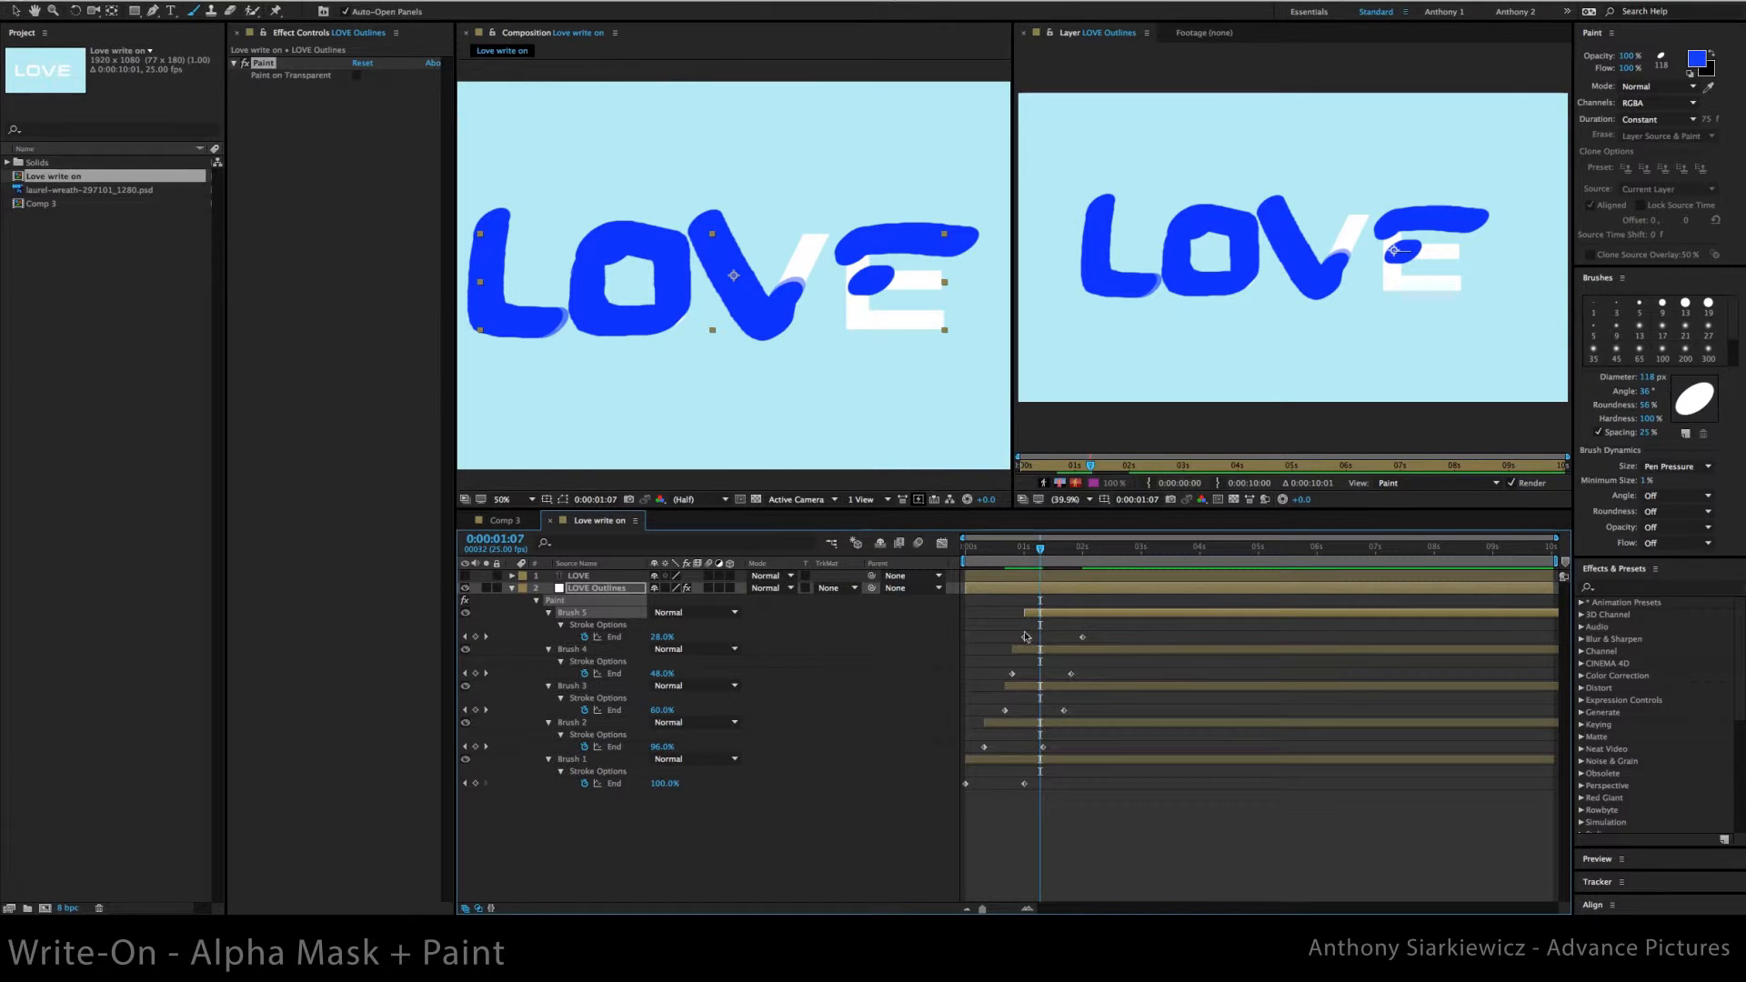
drag(1024, 636, 1039, 637)
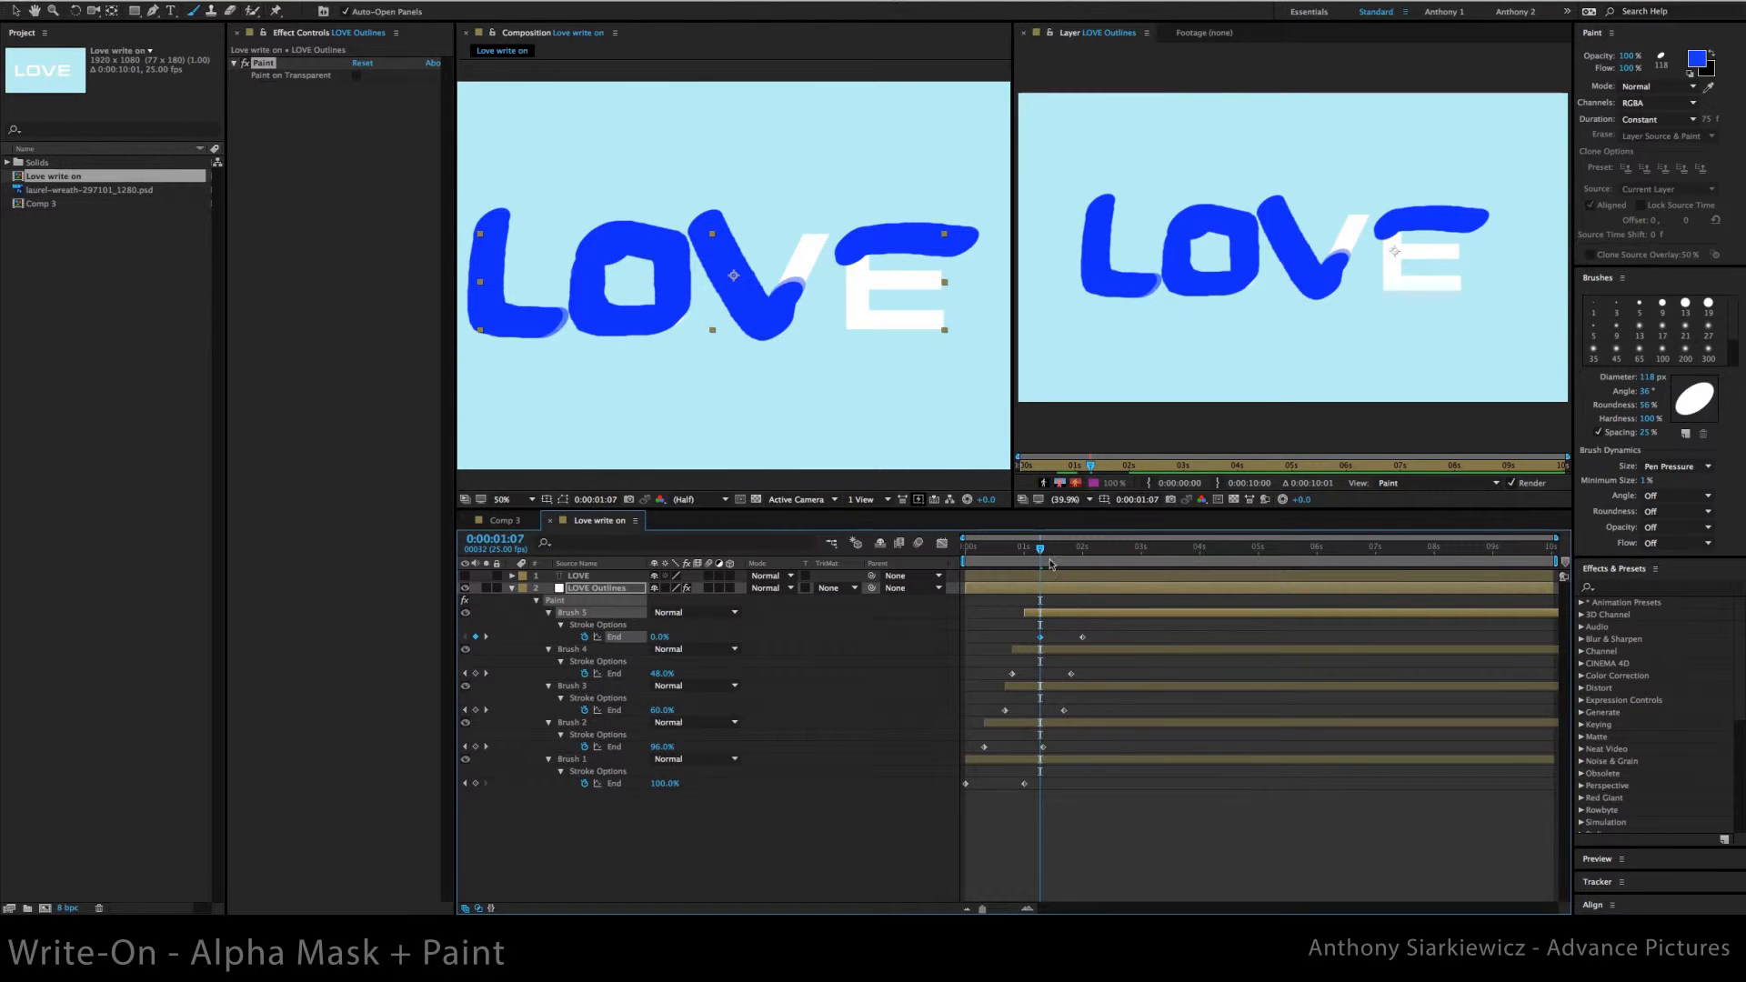
drag(1042, 554, 1078, 552)
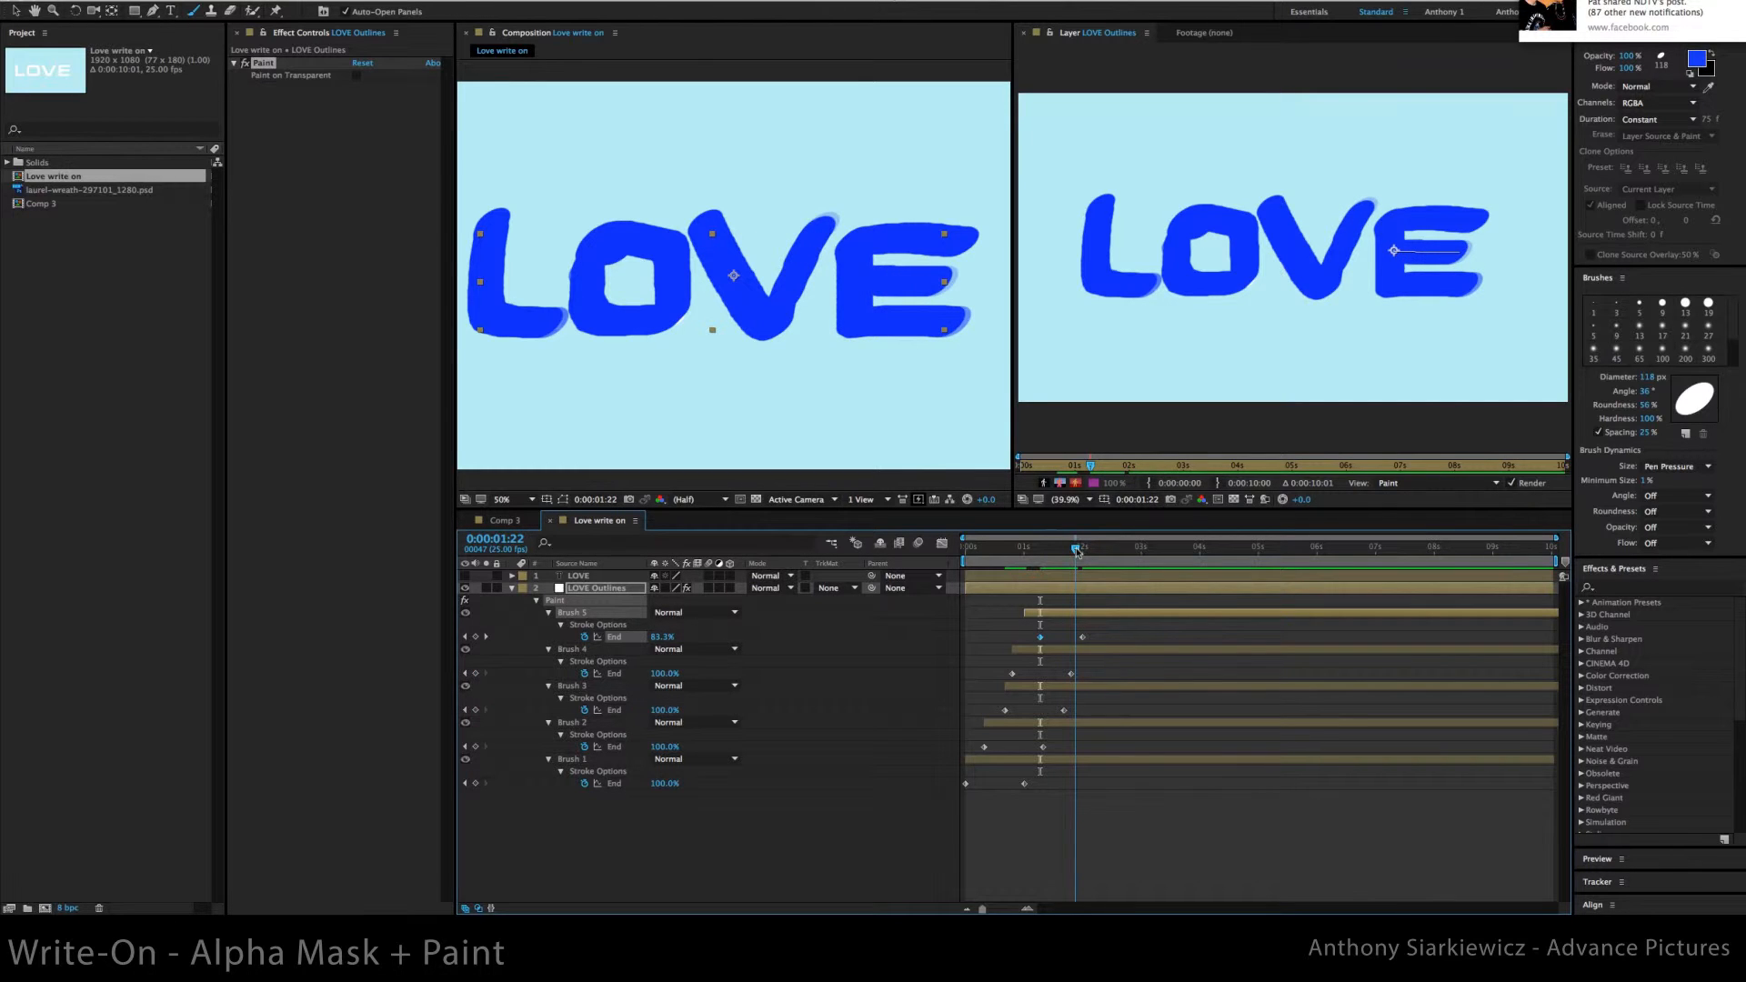
drag(1084, 638, 1076, 639)
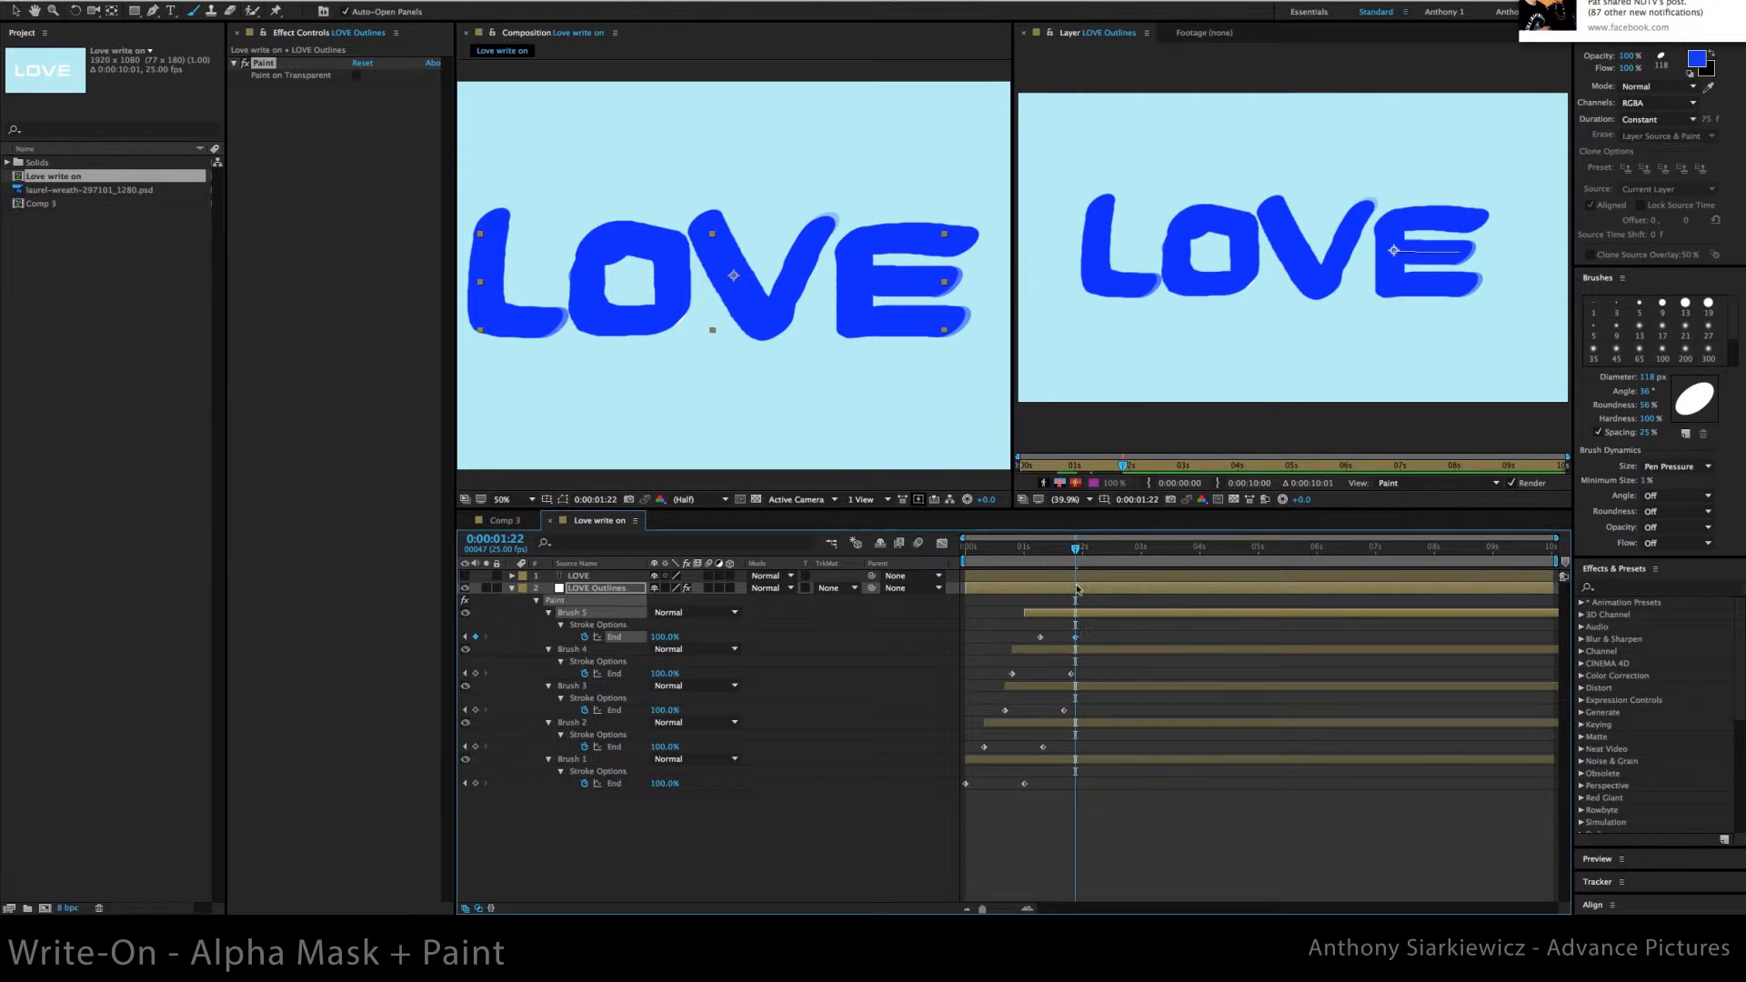
click(1073, 675)
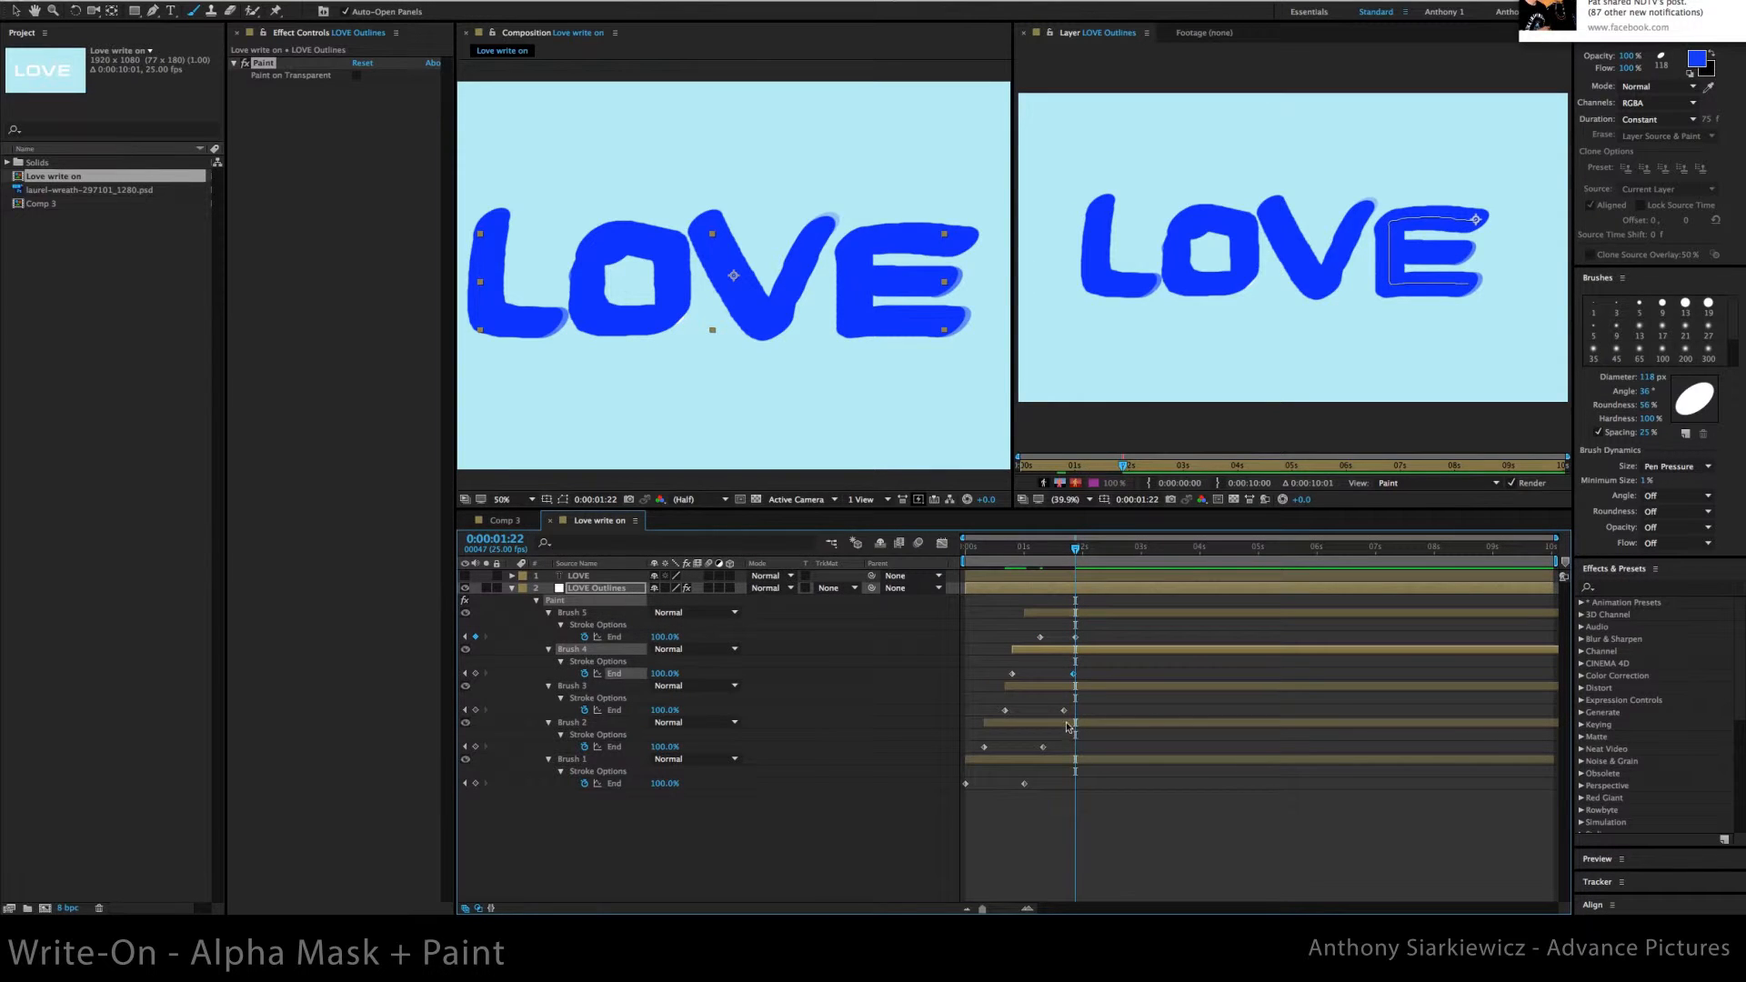
drag(1065, 712, 1027, 749)
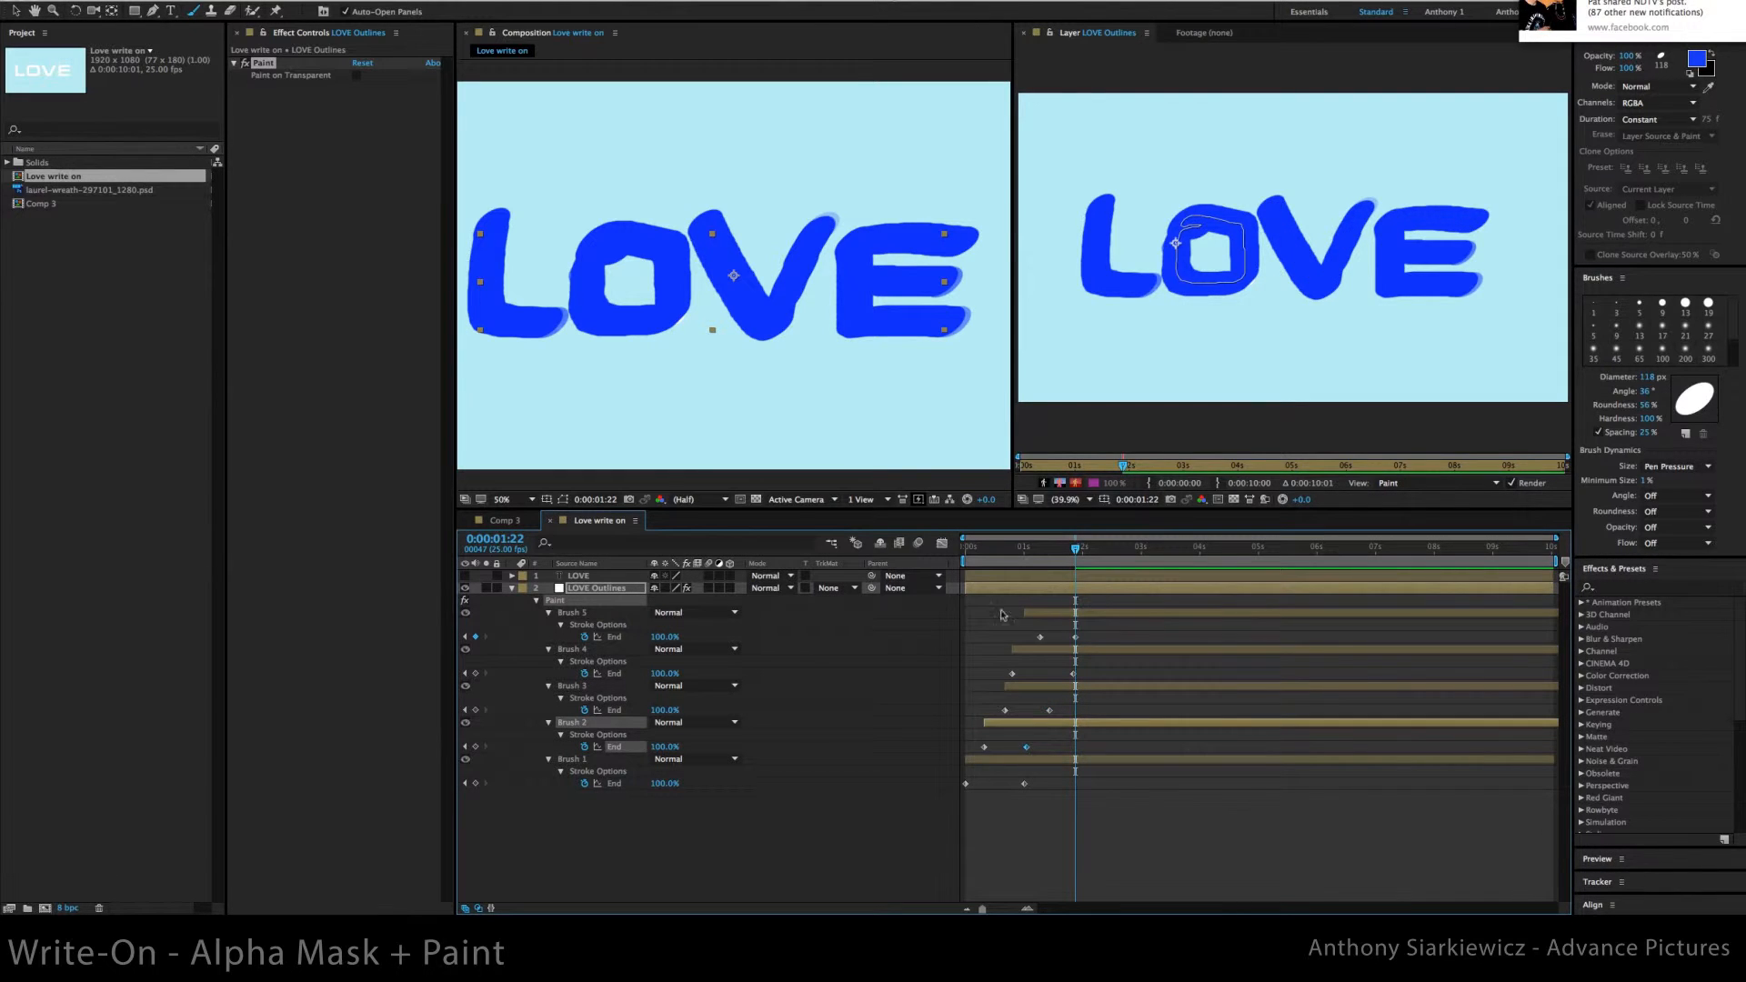
Preview the staggered write-on animation from the beginning of the composition and select the LOVE Outlines layer
mouse_move(1075, 553)
mouse_down()
mouse_move(954, 554)
mouse_move(1070, 547)
mouse_move(966, 539)
mouse_up()
key(space)
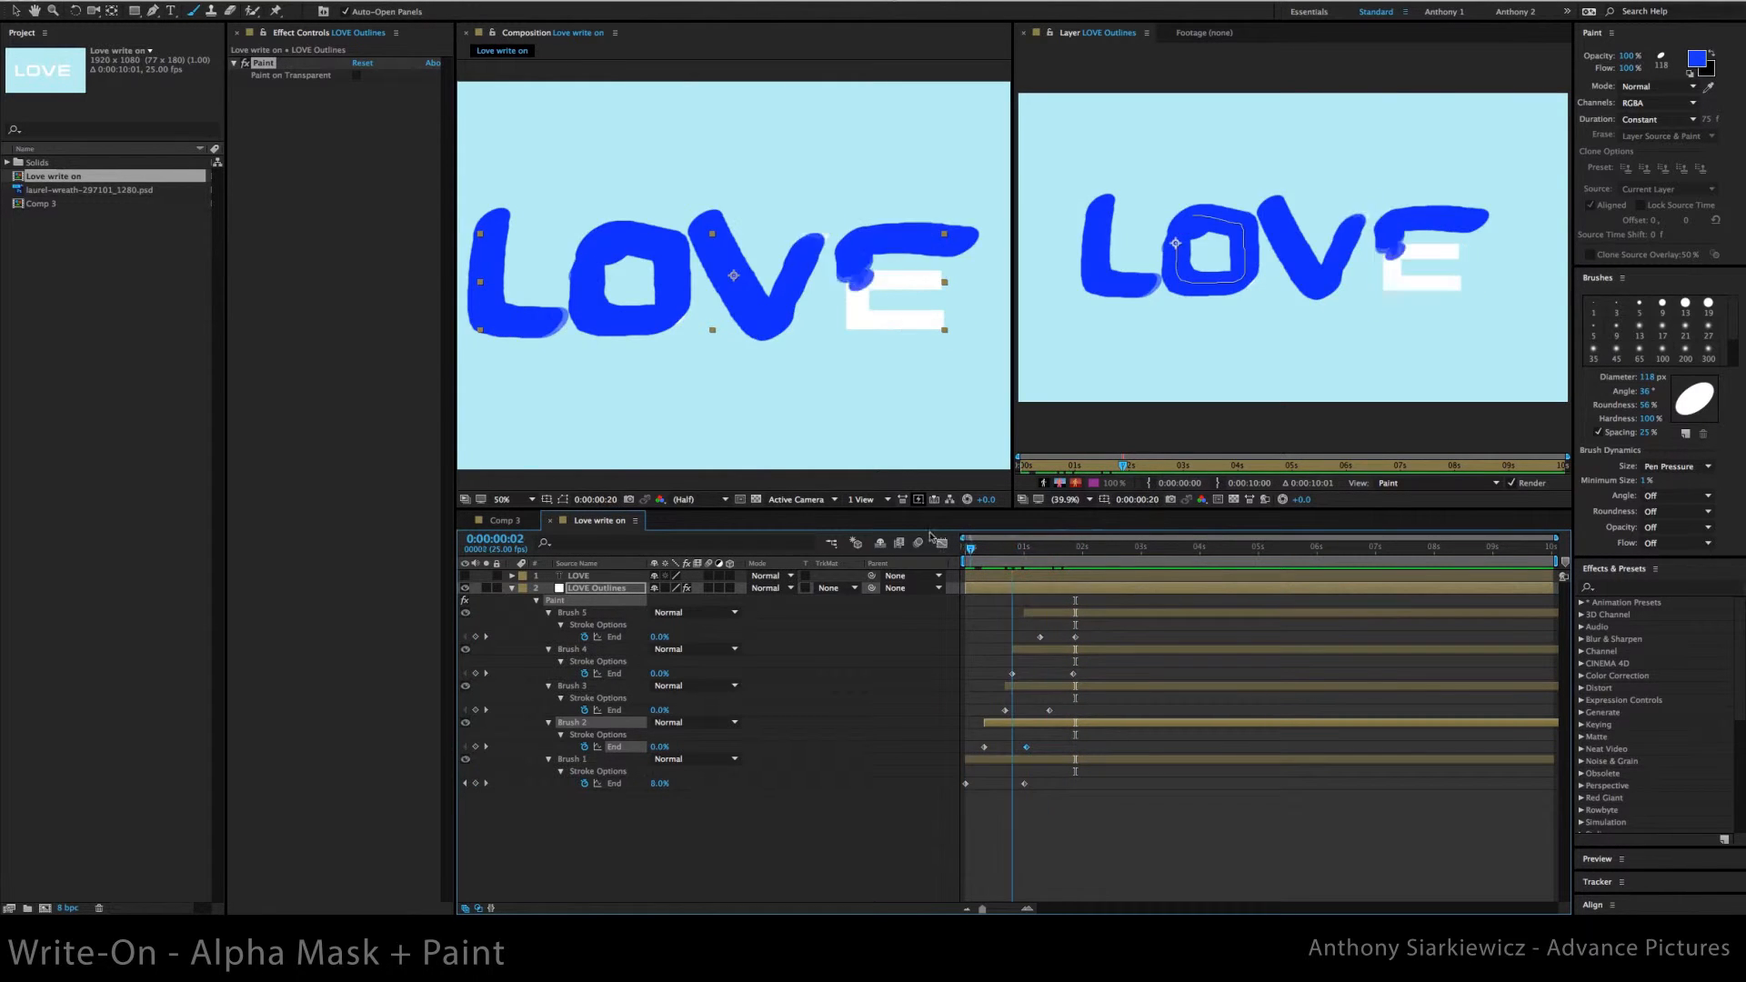
key(space)
click(988, 593)
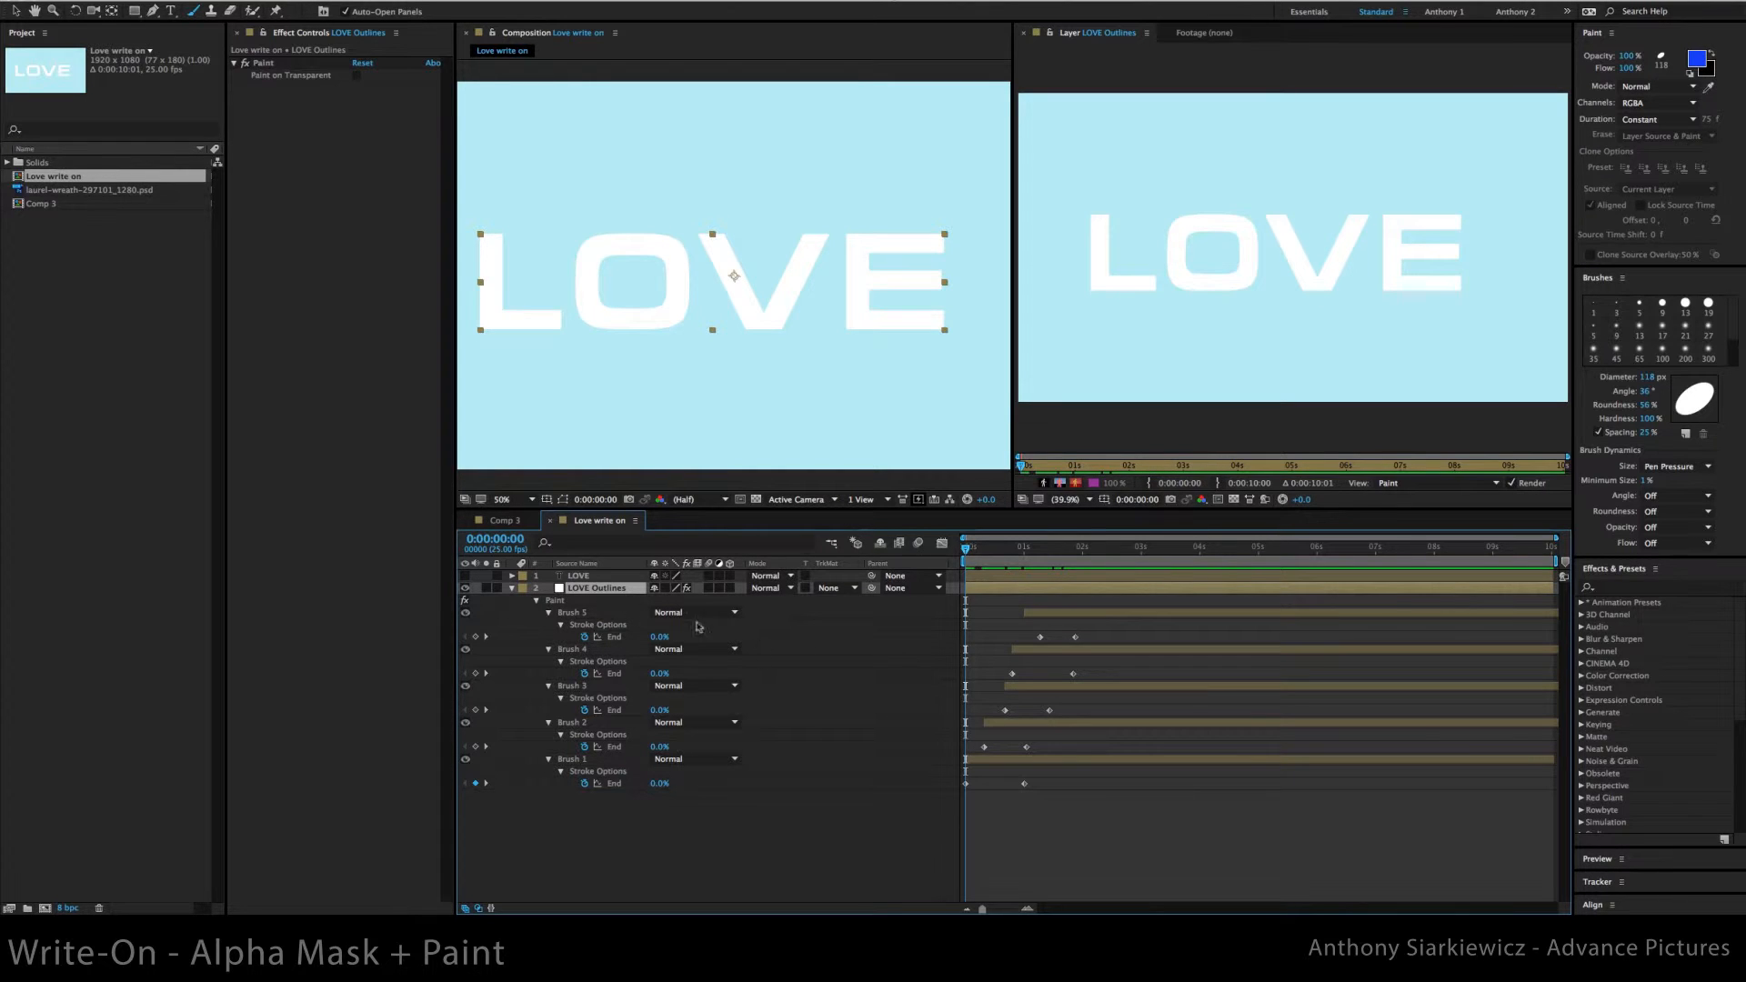
Expand the full Paint properties of LOVE Outlines and turn Paint on Transparent on
click(537, 601)
click(537, 601)
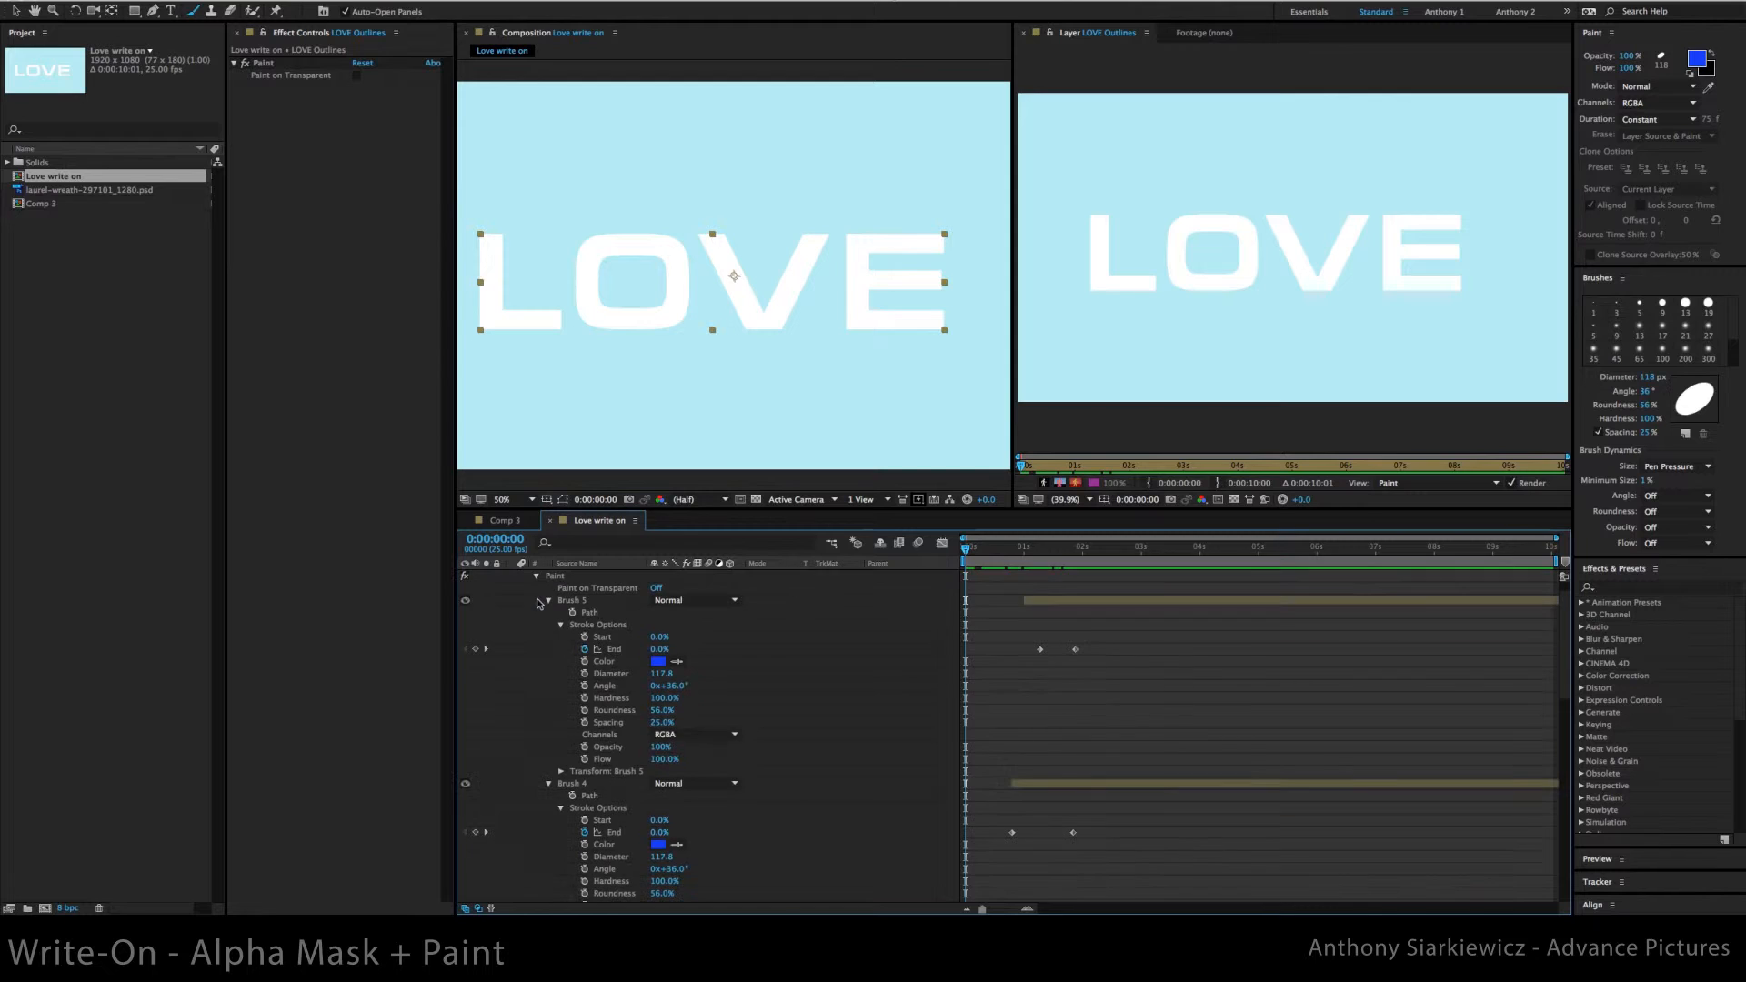
click(658, 588)
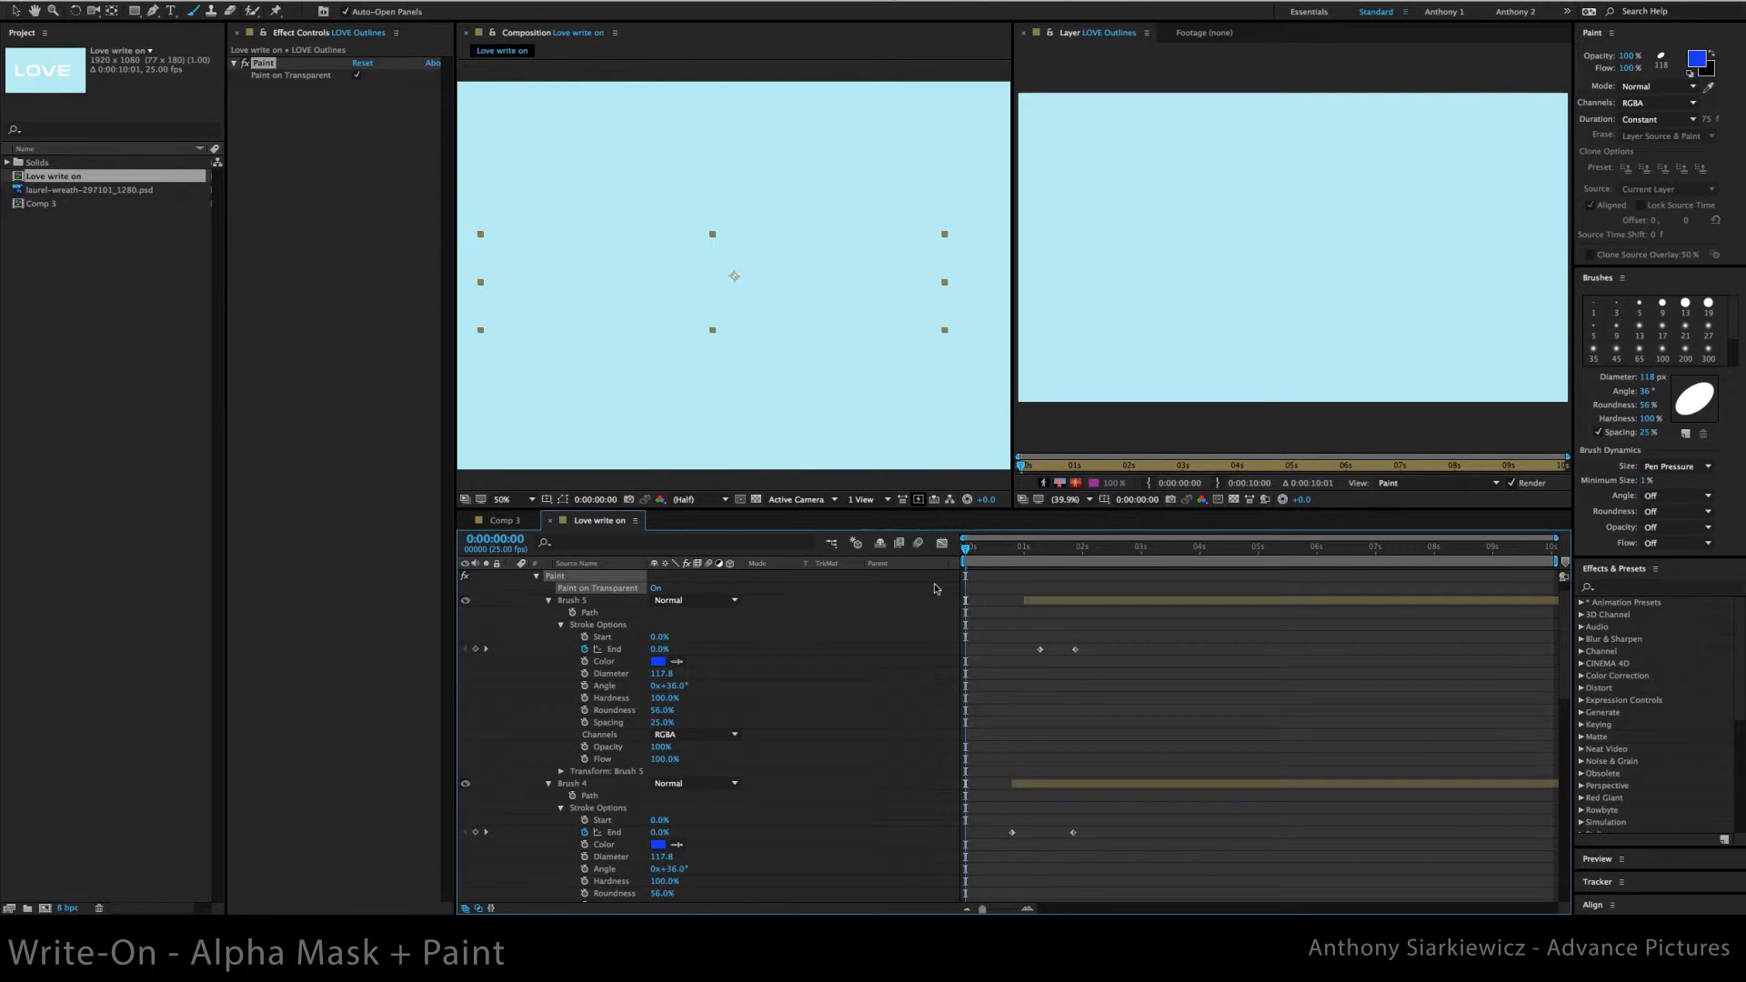
Set the track matte of LOVE Outlines to Alpha Matte "LOVE" and scrub the animation from the start to 0:00:02:08
scroll(1565, 601, up, 2)
click(845, 588)
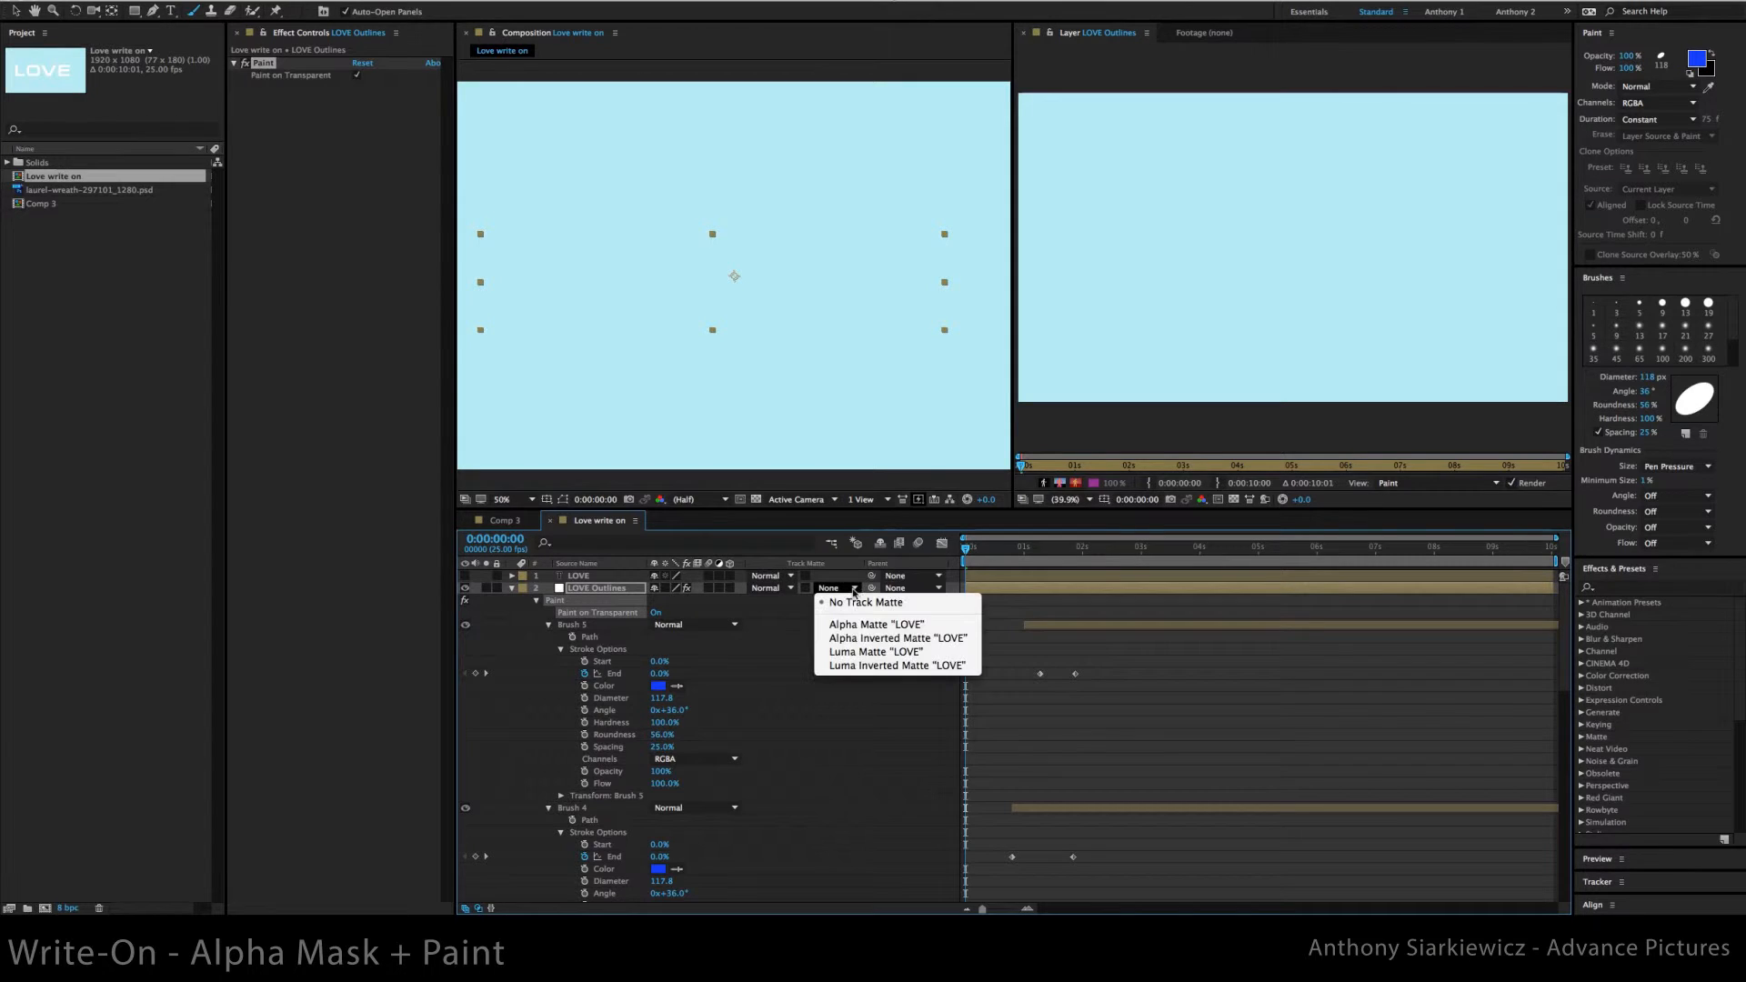
click(855, 627)
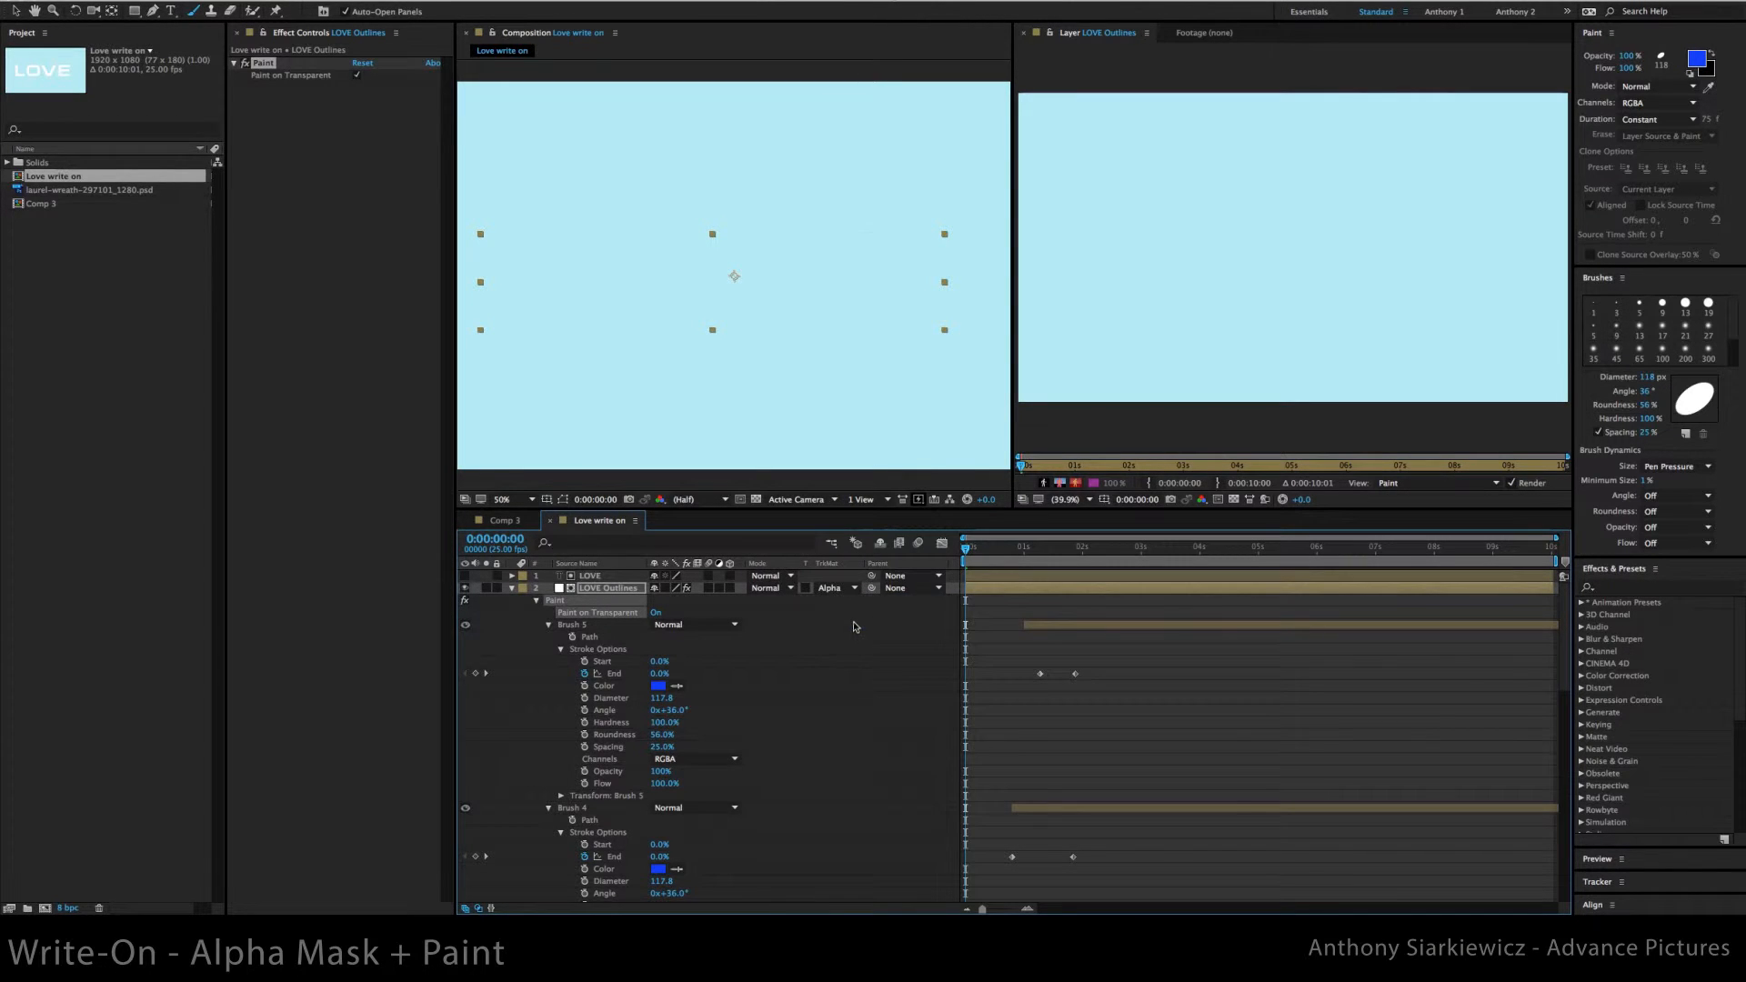
drag(967, 549, 1103, 545)
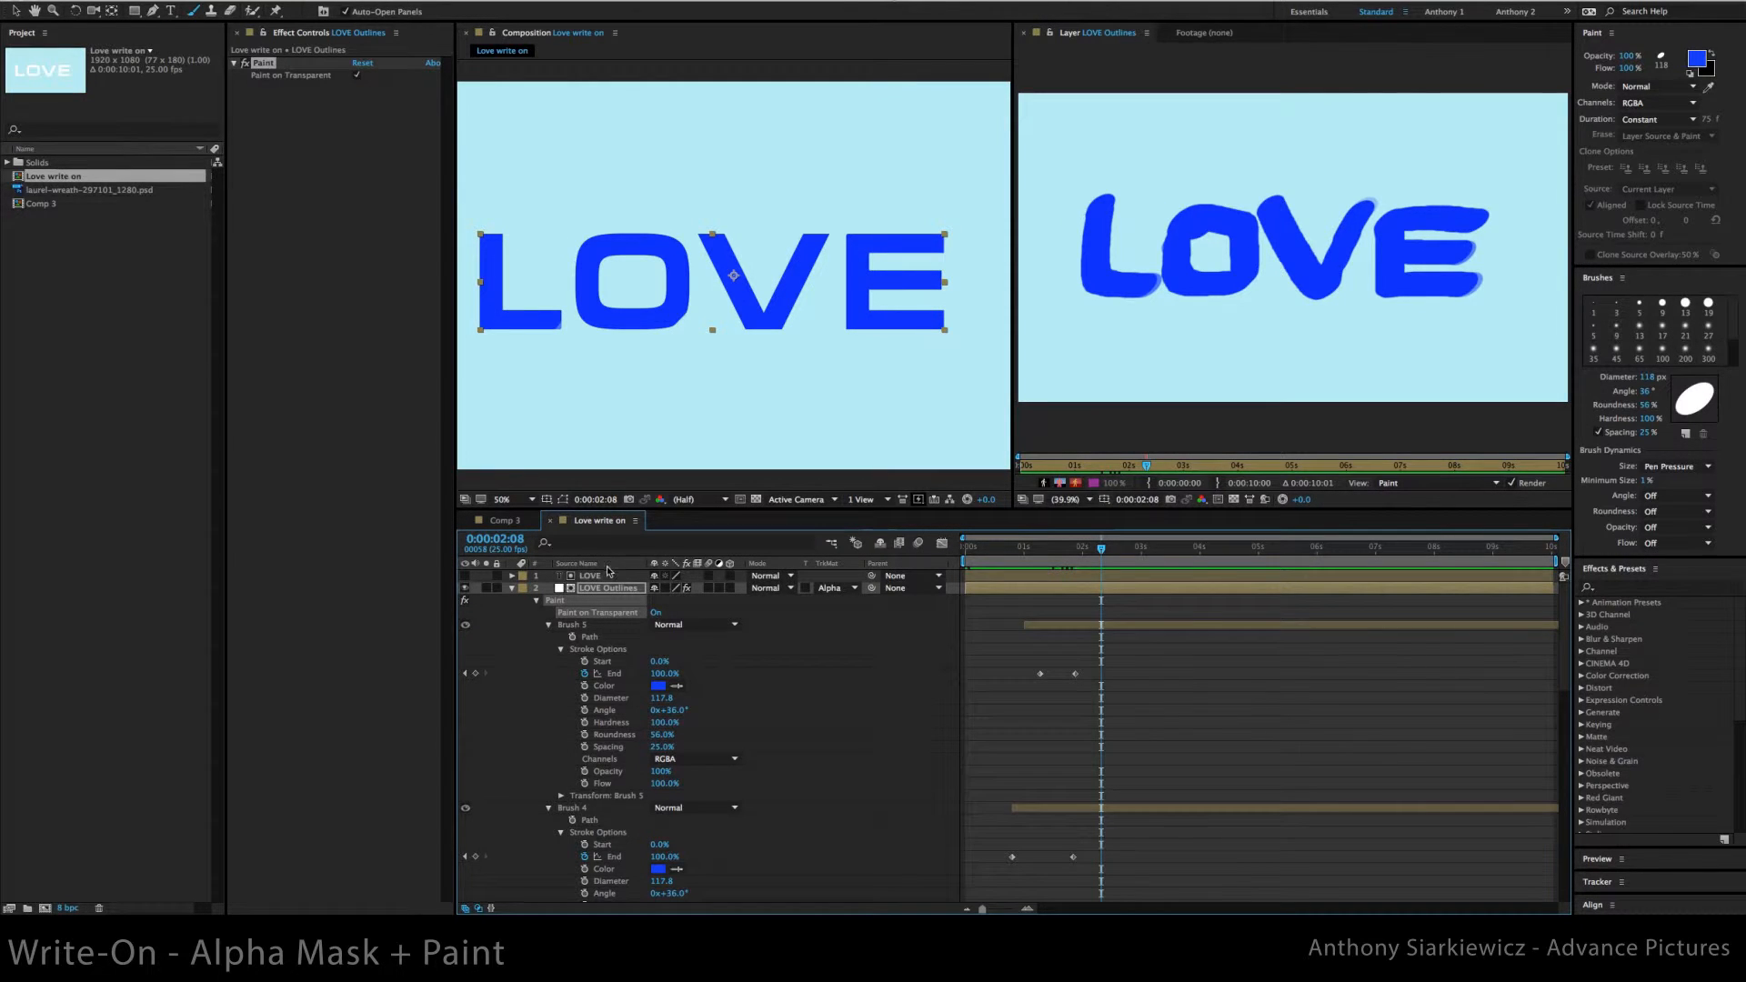
Change Brush 5's stroke color to red F81133
click(659, 686)
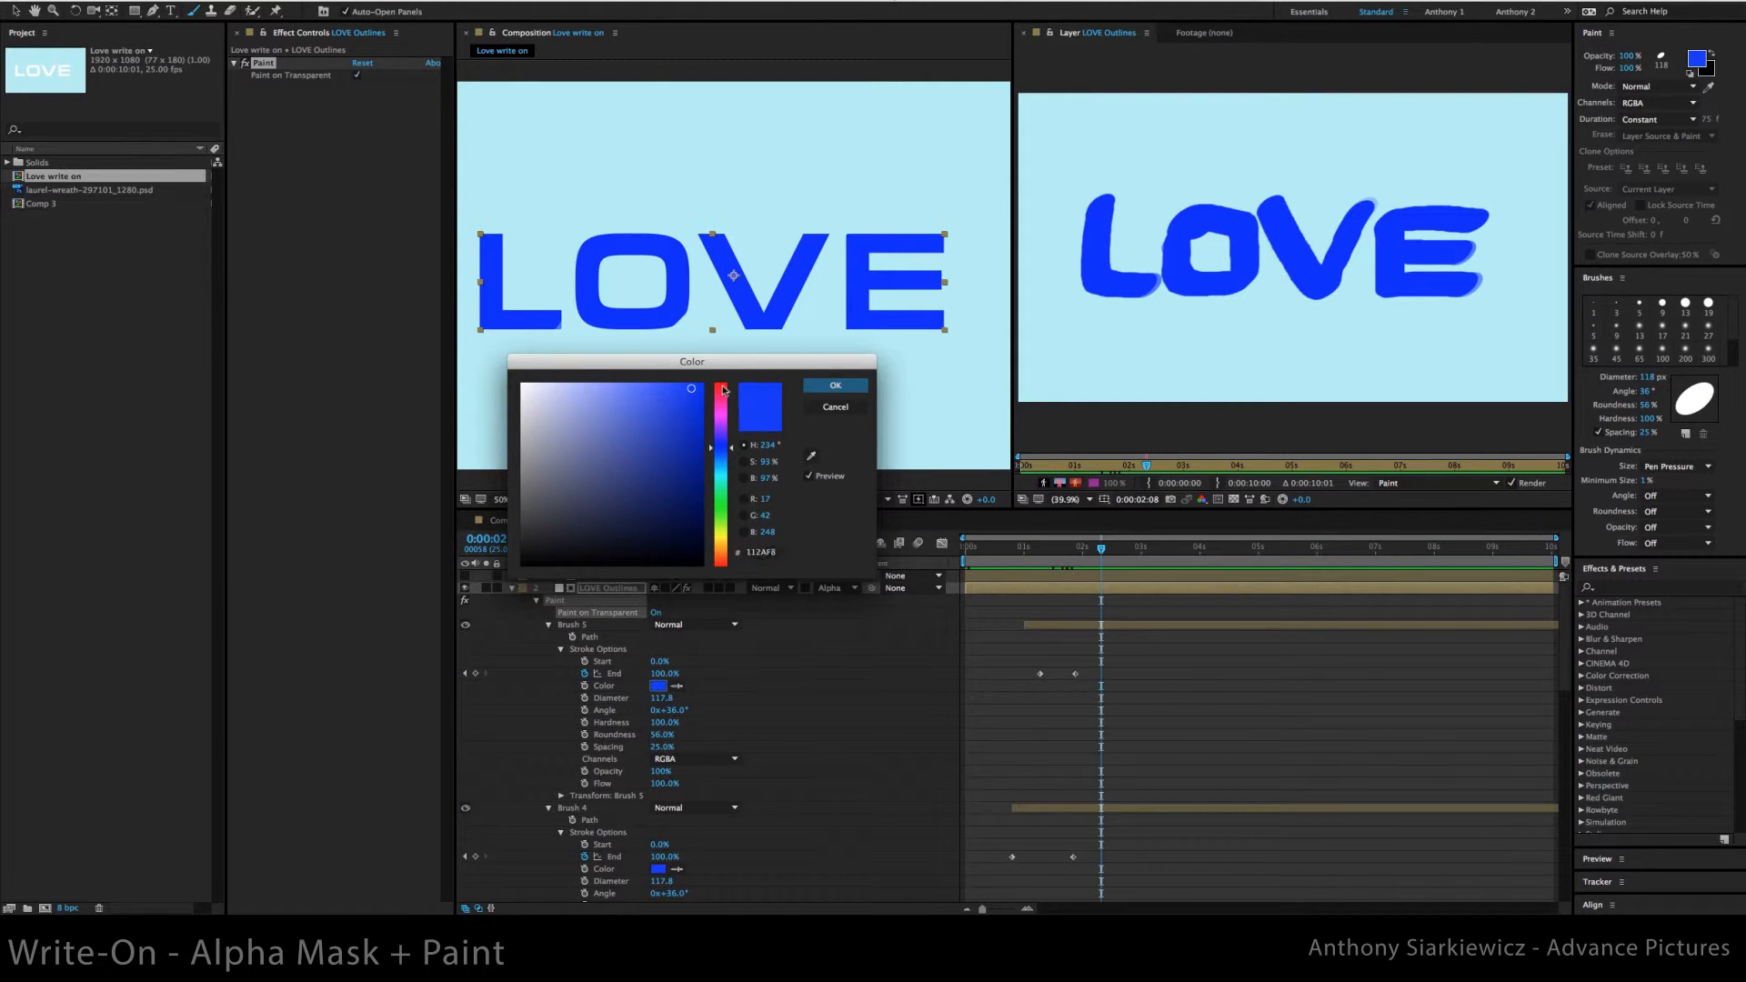
click(720, 388)
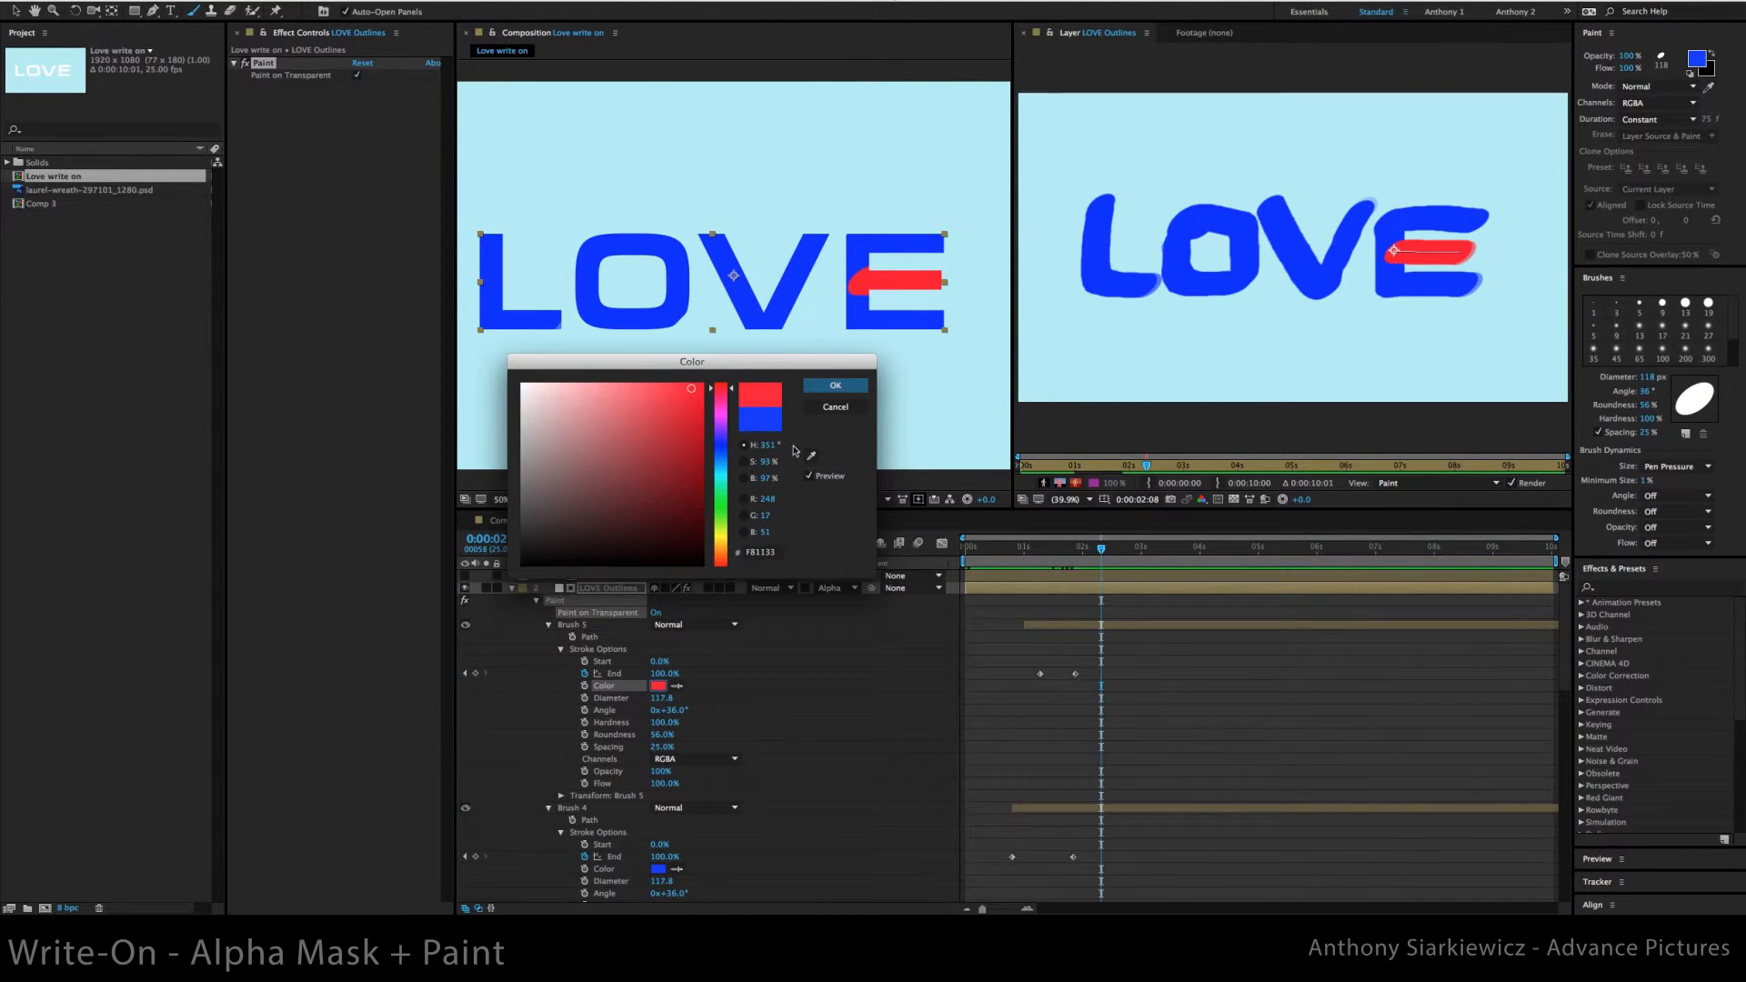
click(846, 386)
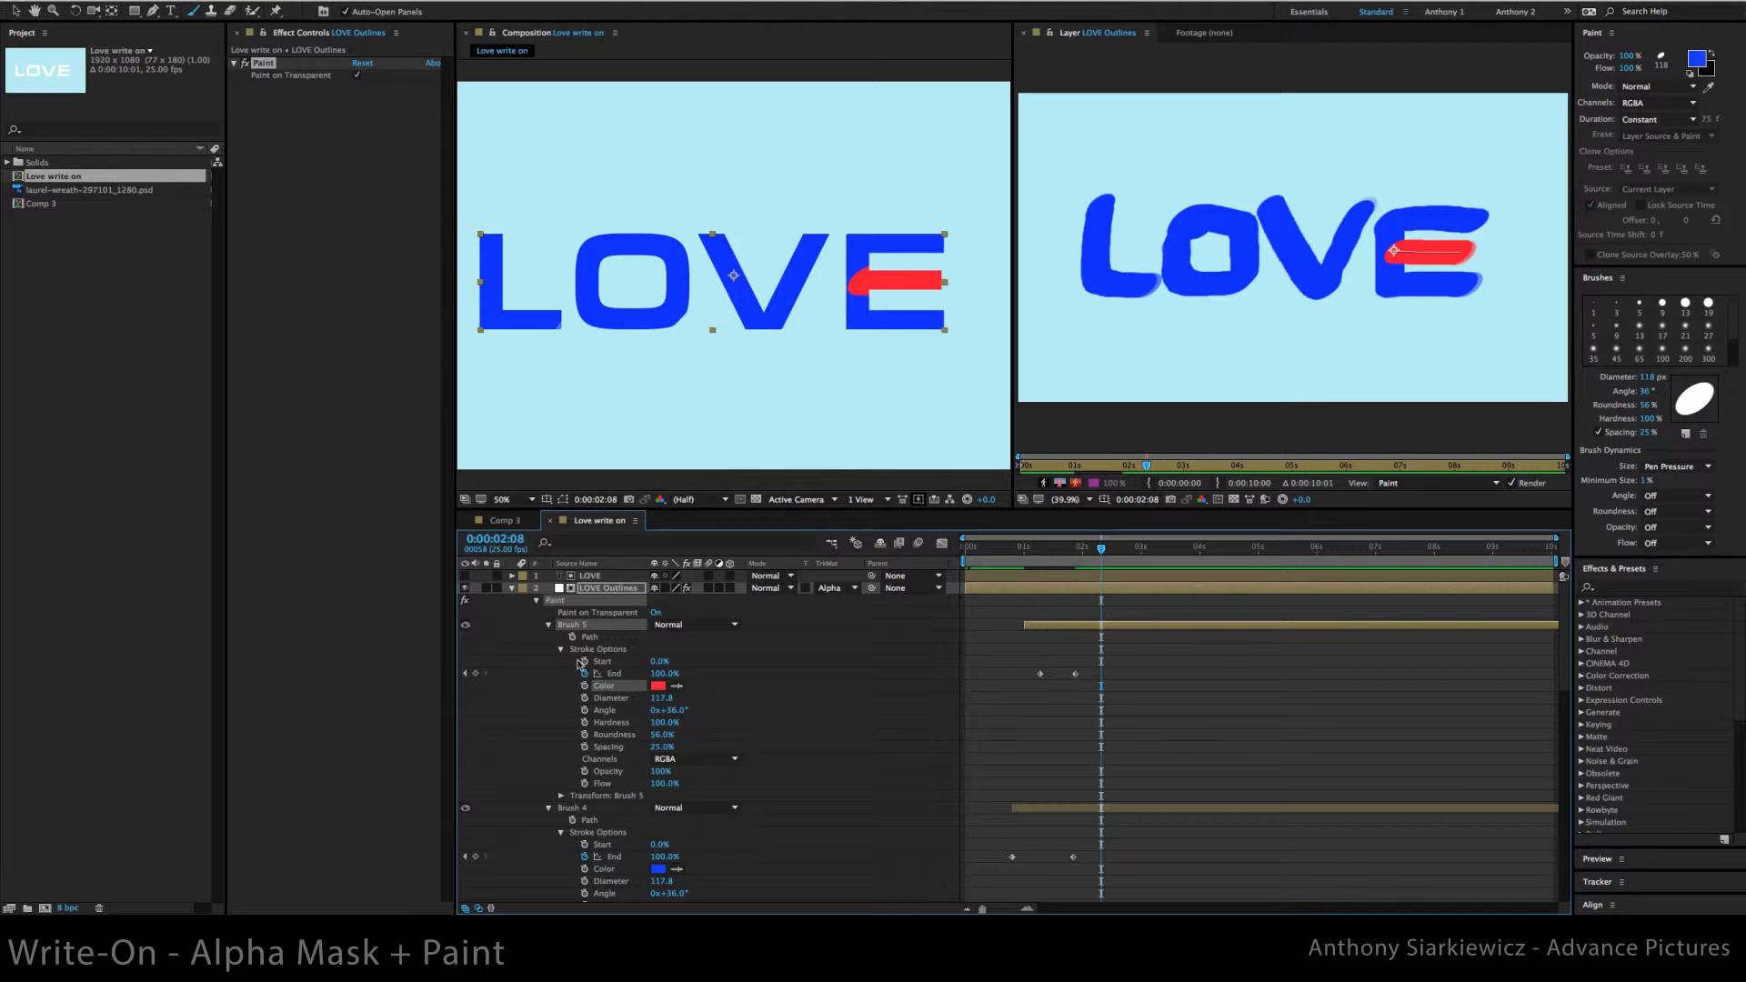
Collapse all five brush strokes and paste Brush 5's red color onto Brush 1 through Brush 4
click(549, 625)
click(548, 638)
click(548, 649)
click(548, 662)
click(548, 674)
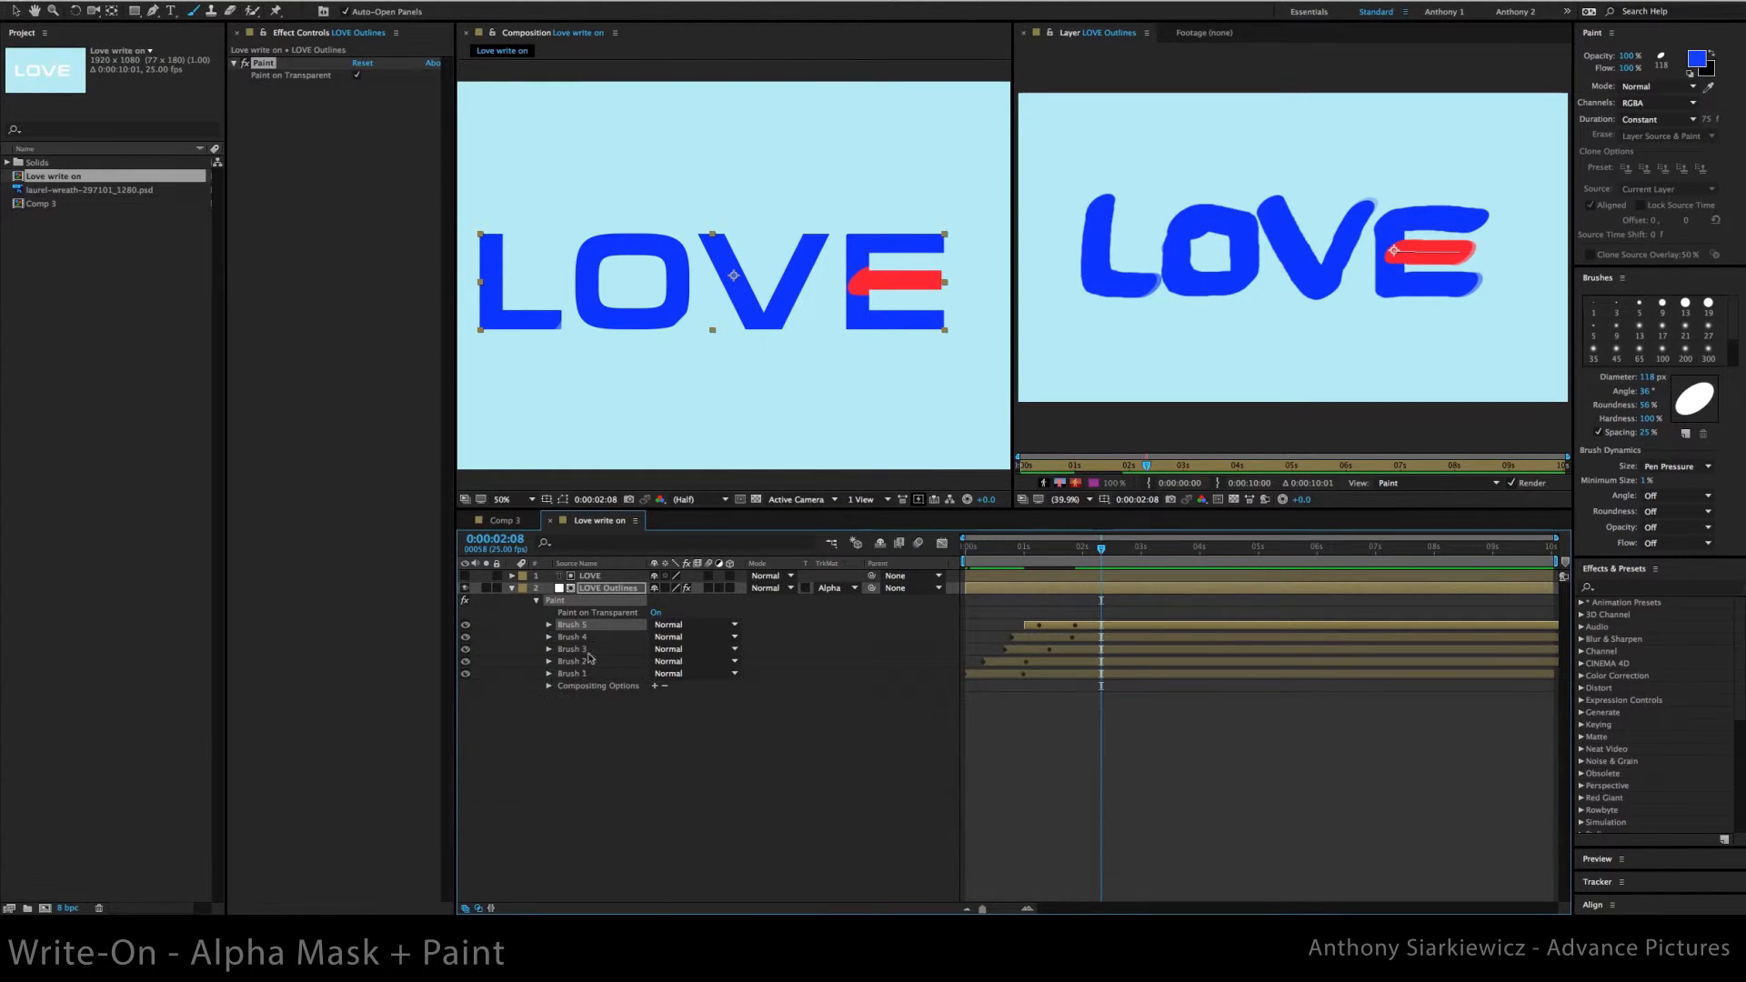
click(587, 638)
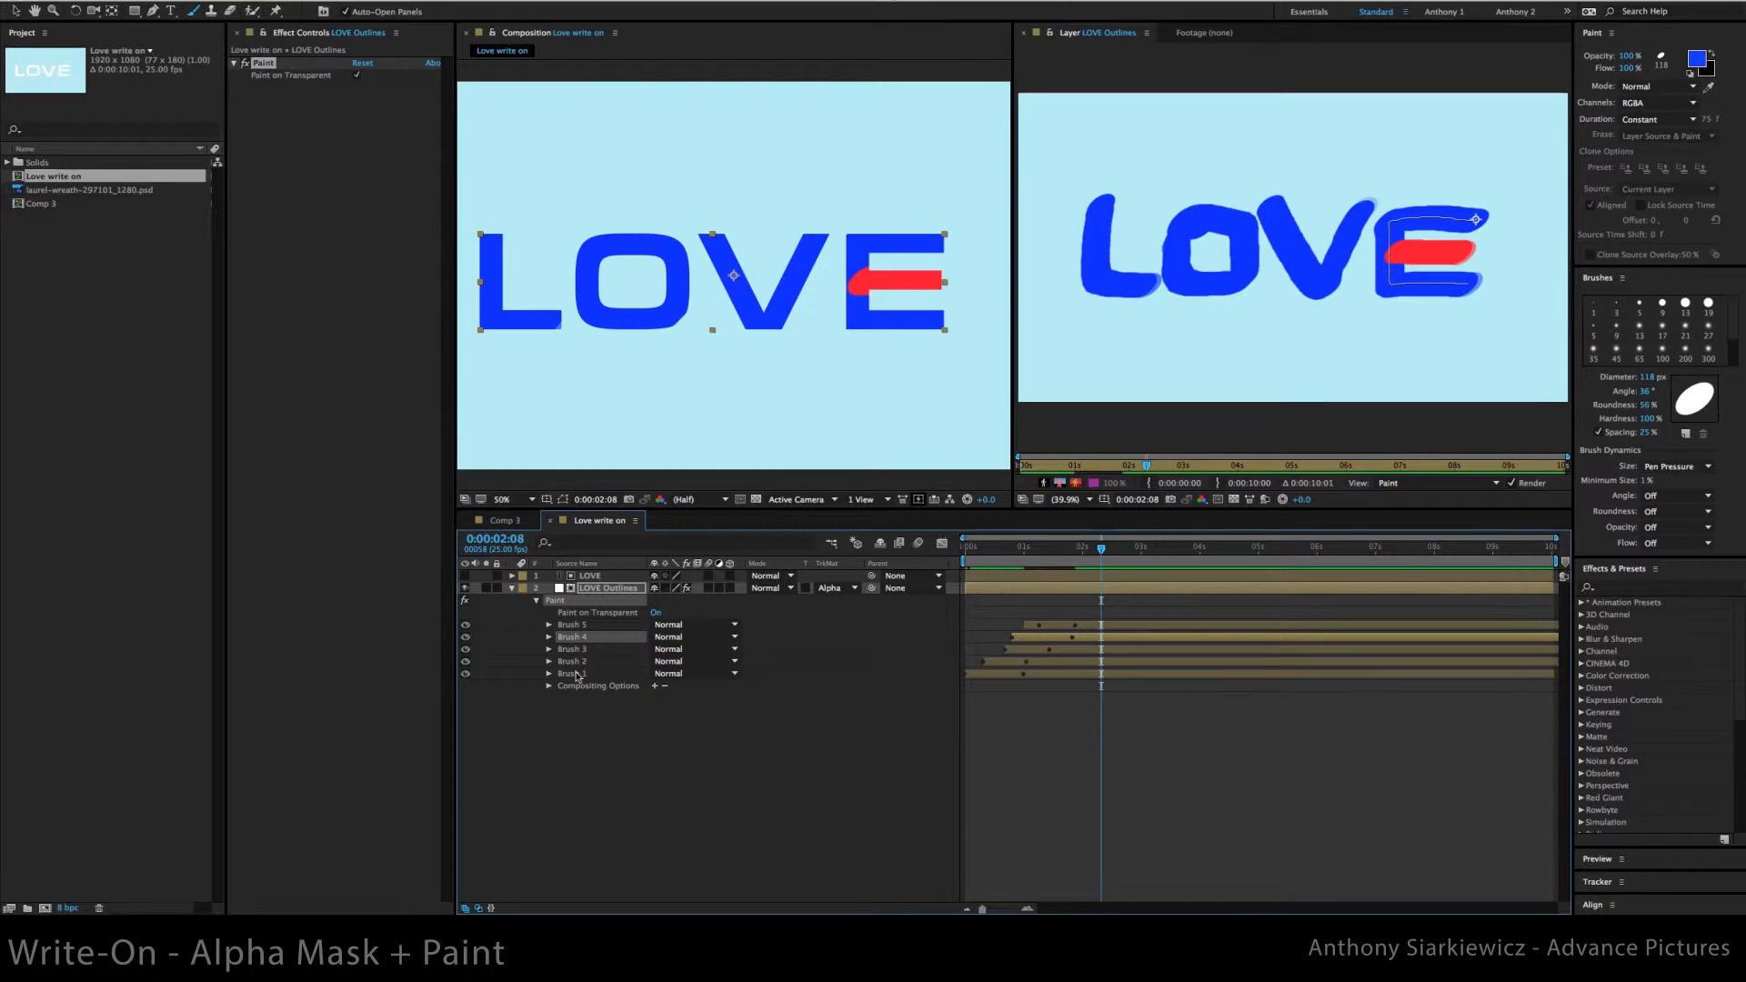
shift+click(576, 675)
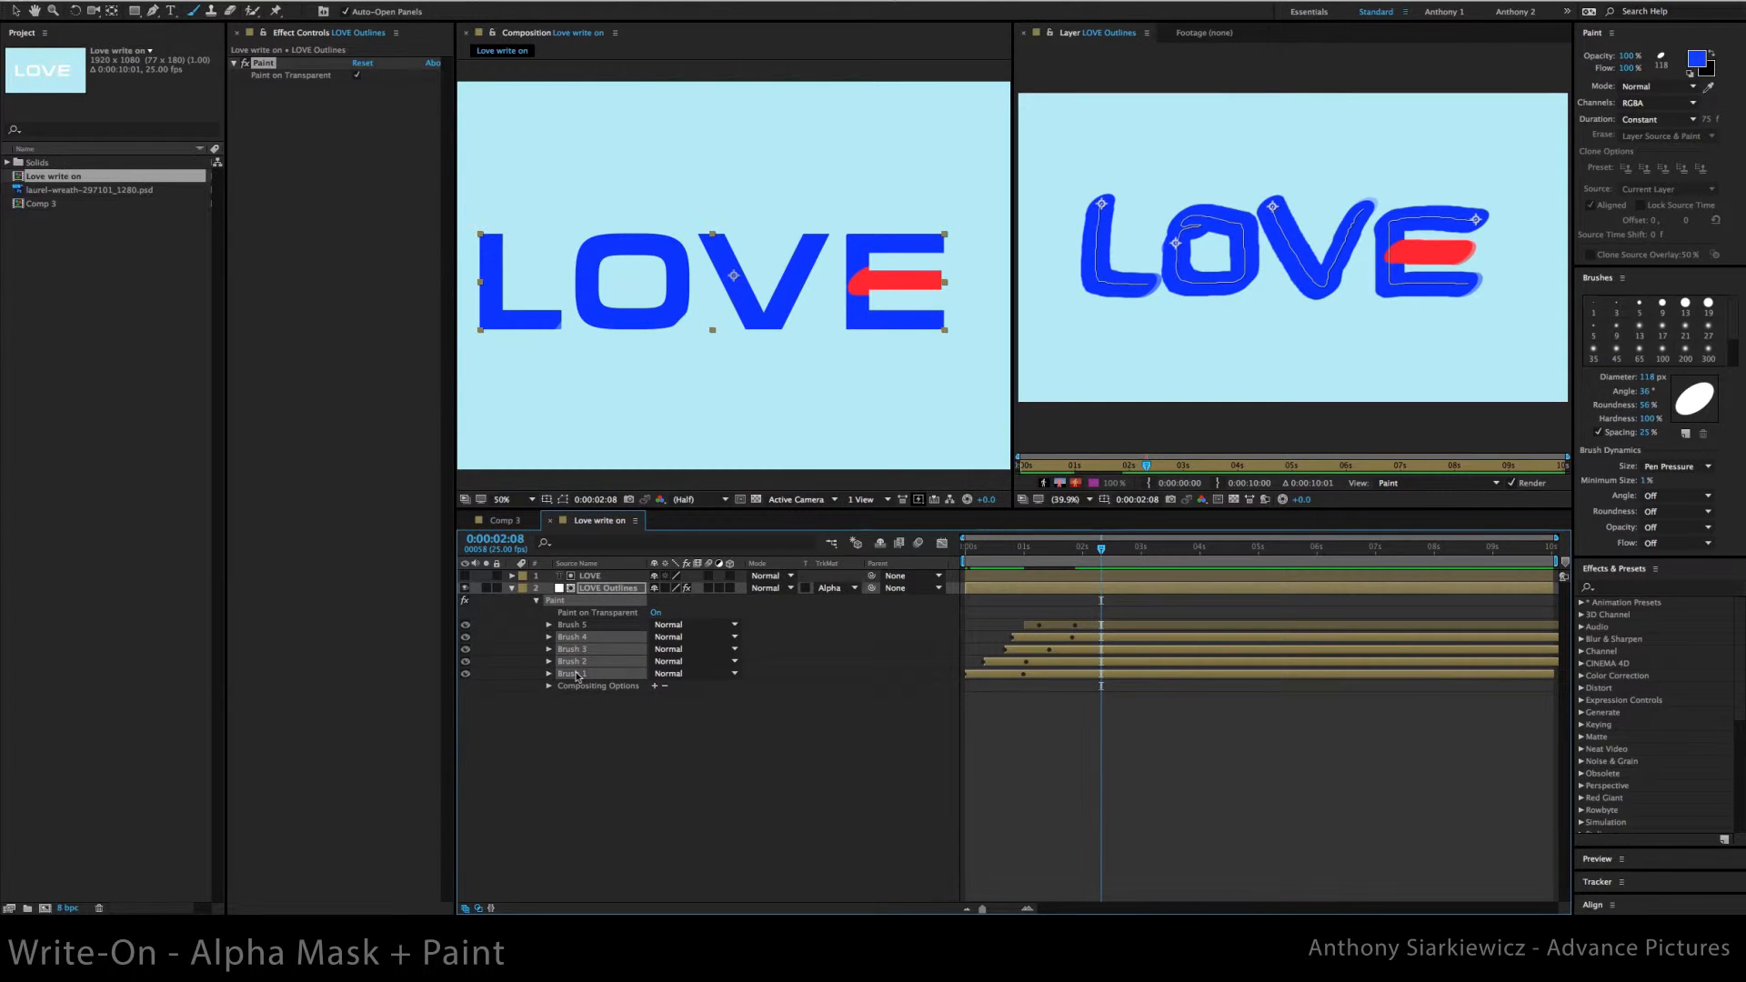
key(super+v)
mouse_move(1103, 550)
mouse_down()
mouse_move(987, 550)
mouse_move(1105, 550)
mouse_up()
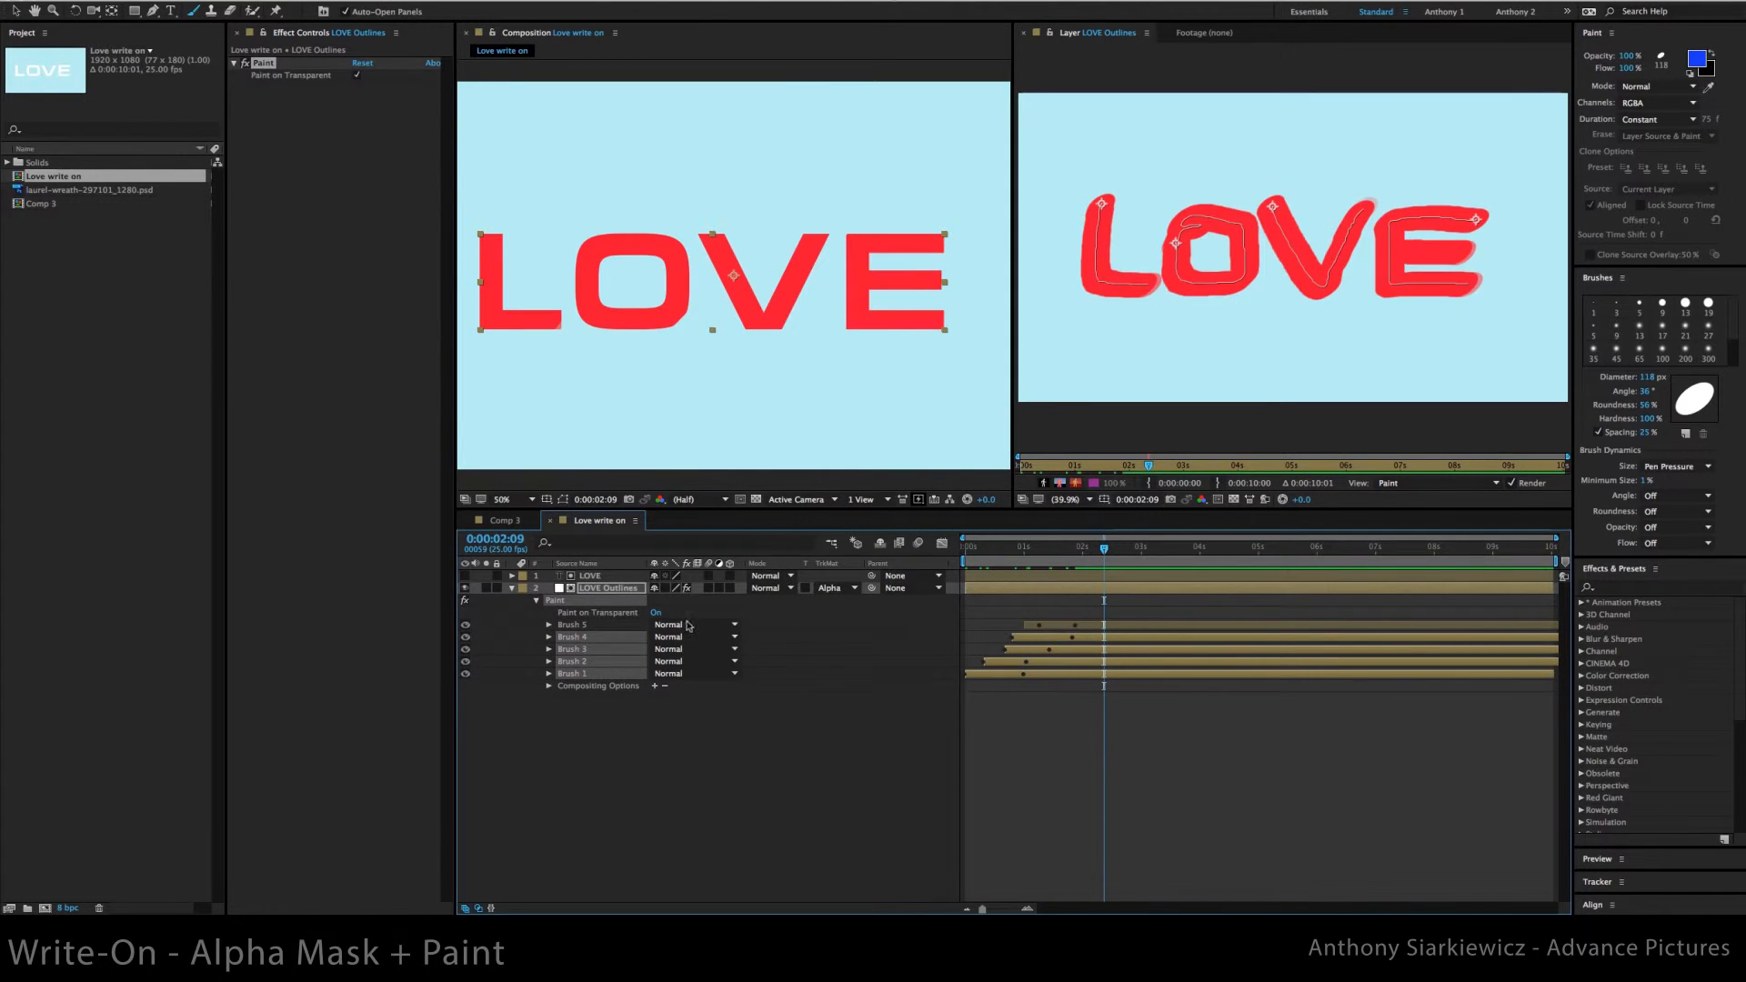
click(550, 784)
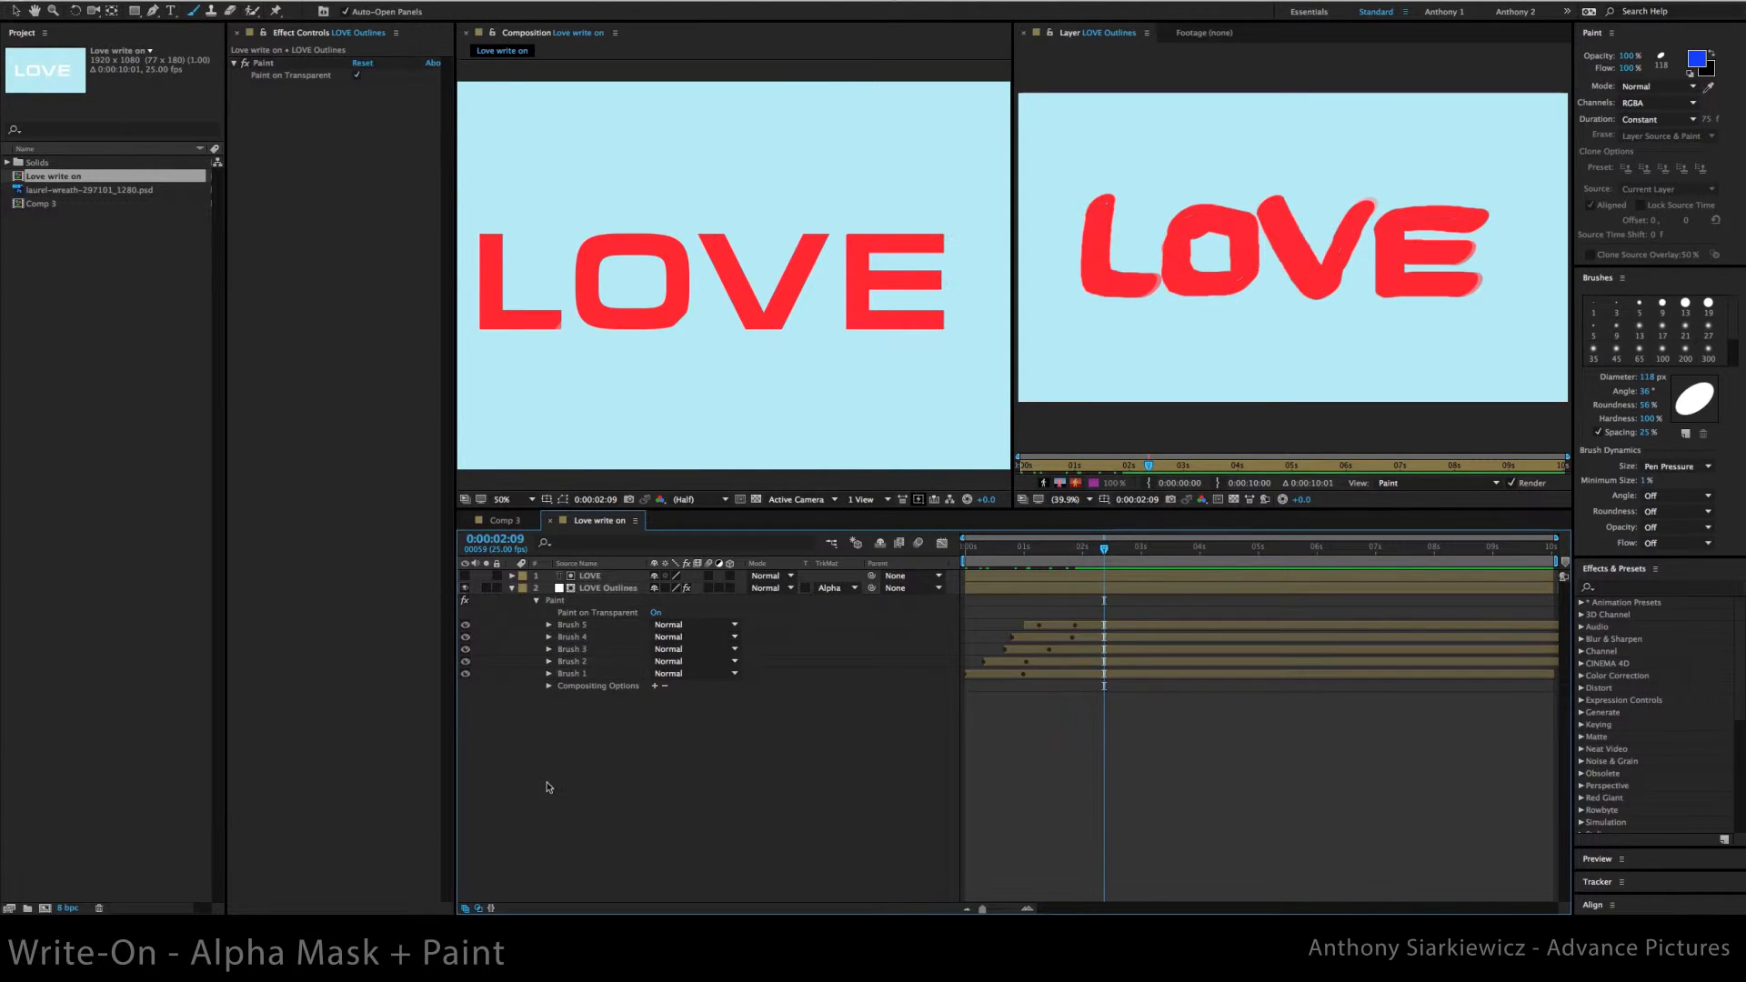
Identify Brush 3 by toggling its visibility, change its stroke color to purple A511F8, and scrub to check it
click(549, 649)
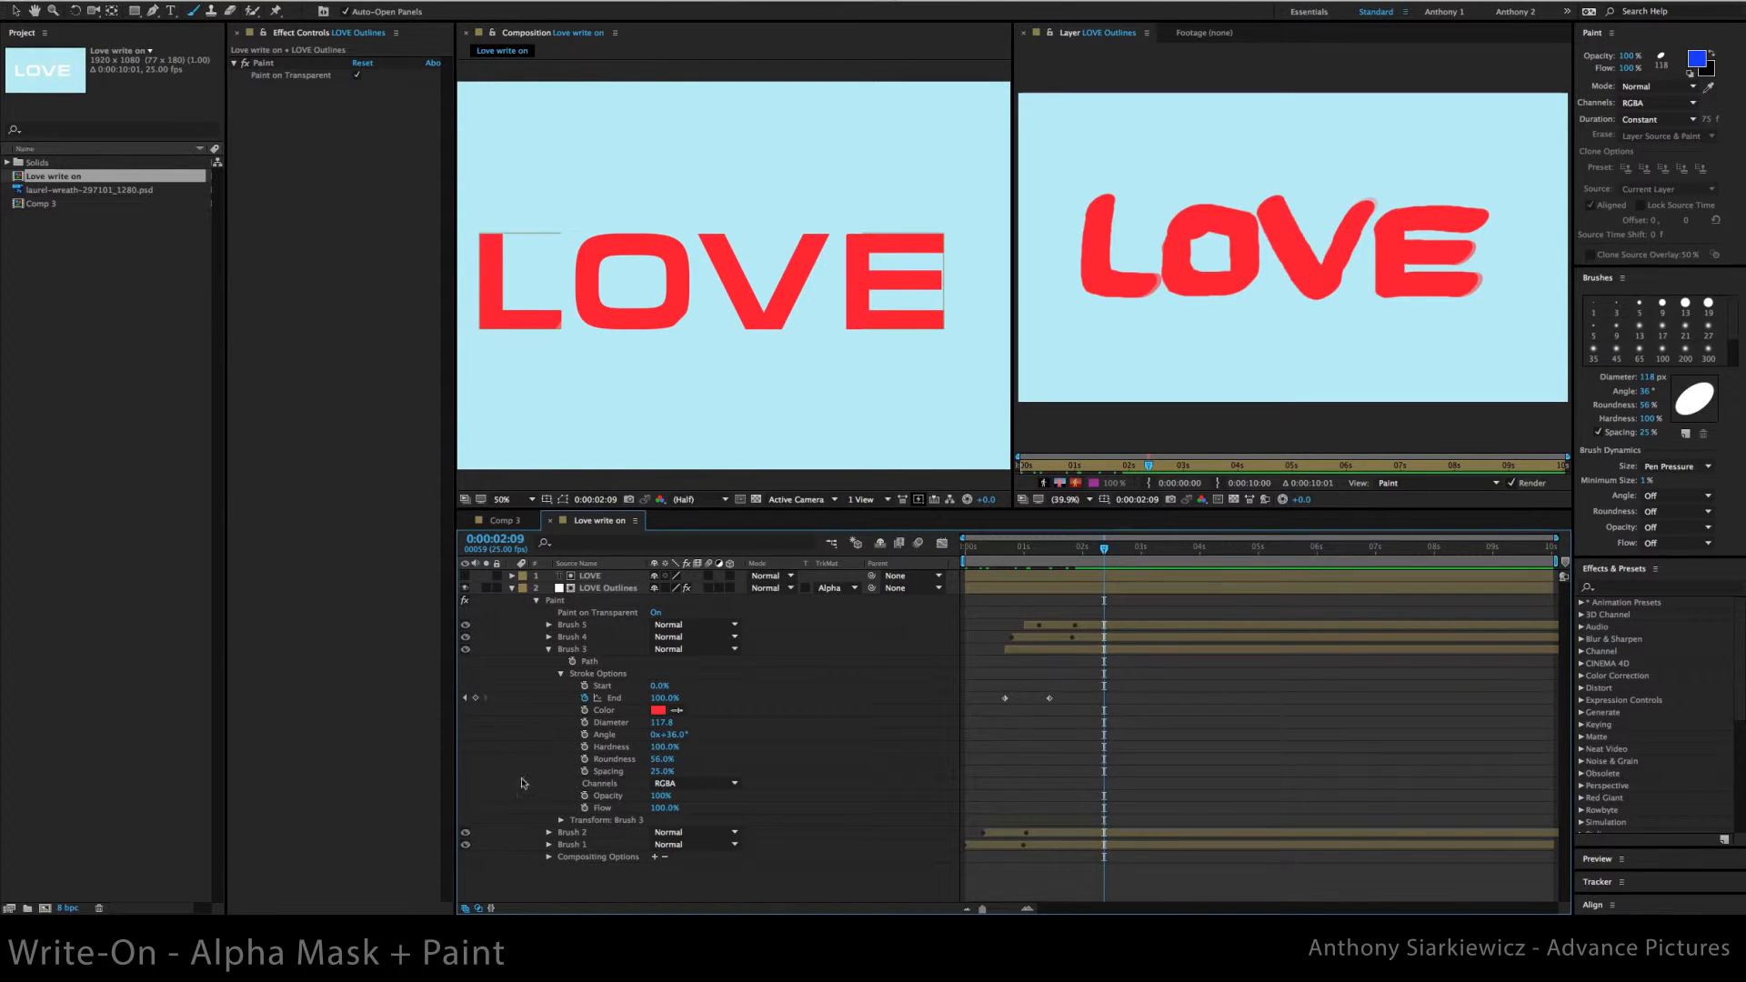
click(468, 649)
click(467, 649)
click(657, 710)
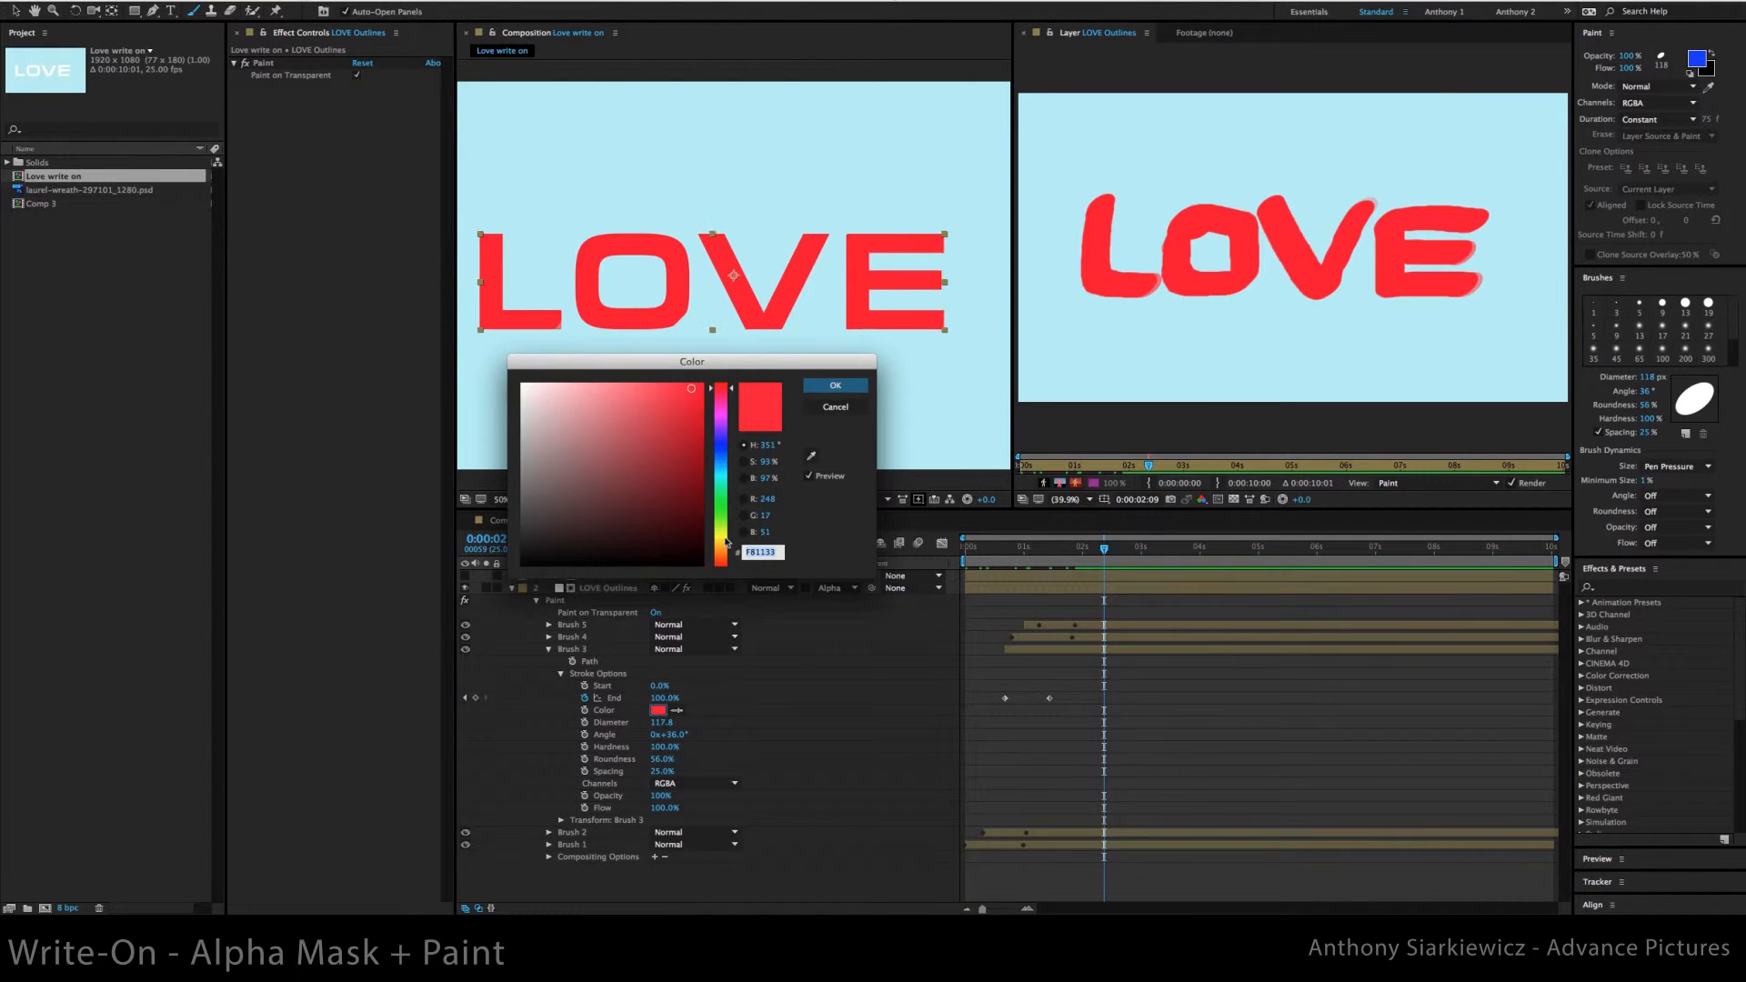
click(724, 425)
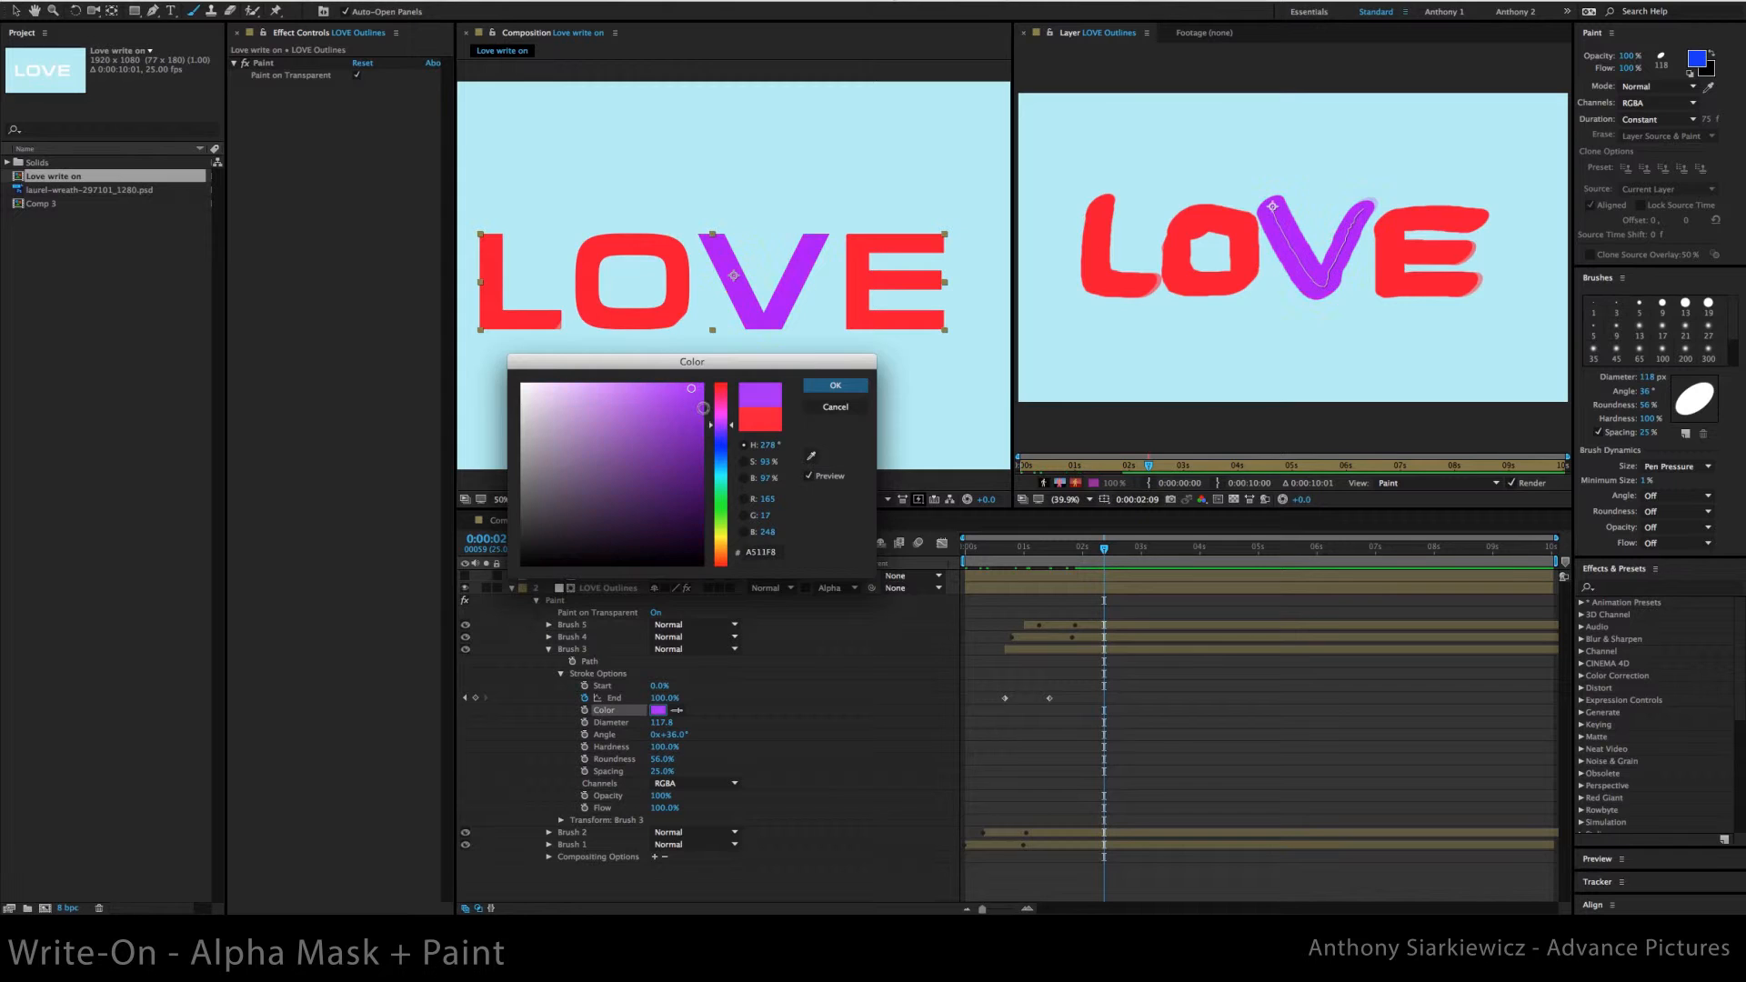
click(835, 386)
mouse_move(1104, 549)
mouse_down()
mouse_move(977, 551)
mouse_move(1124, 569)
mouse_move(979, 570)
mouse_move(1106, 571)
mouse_up()
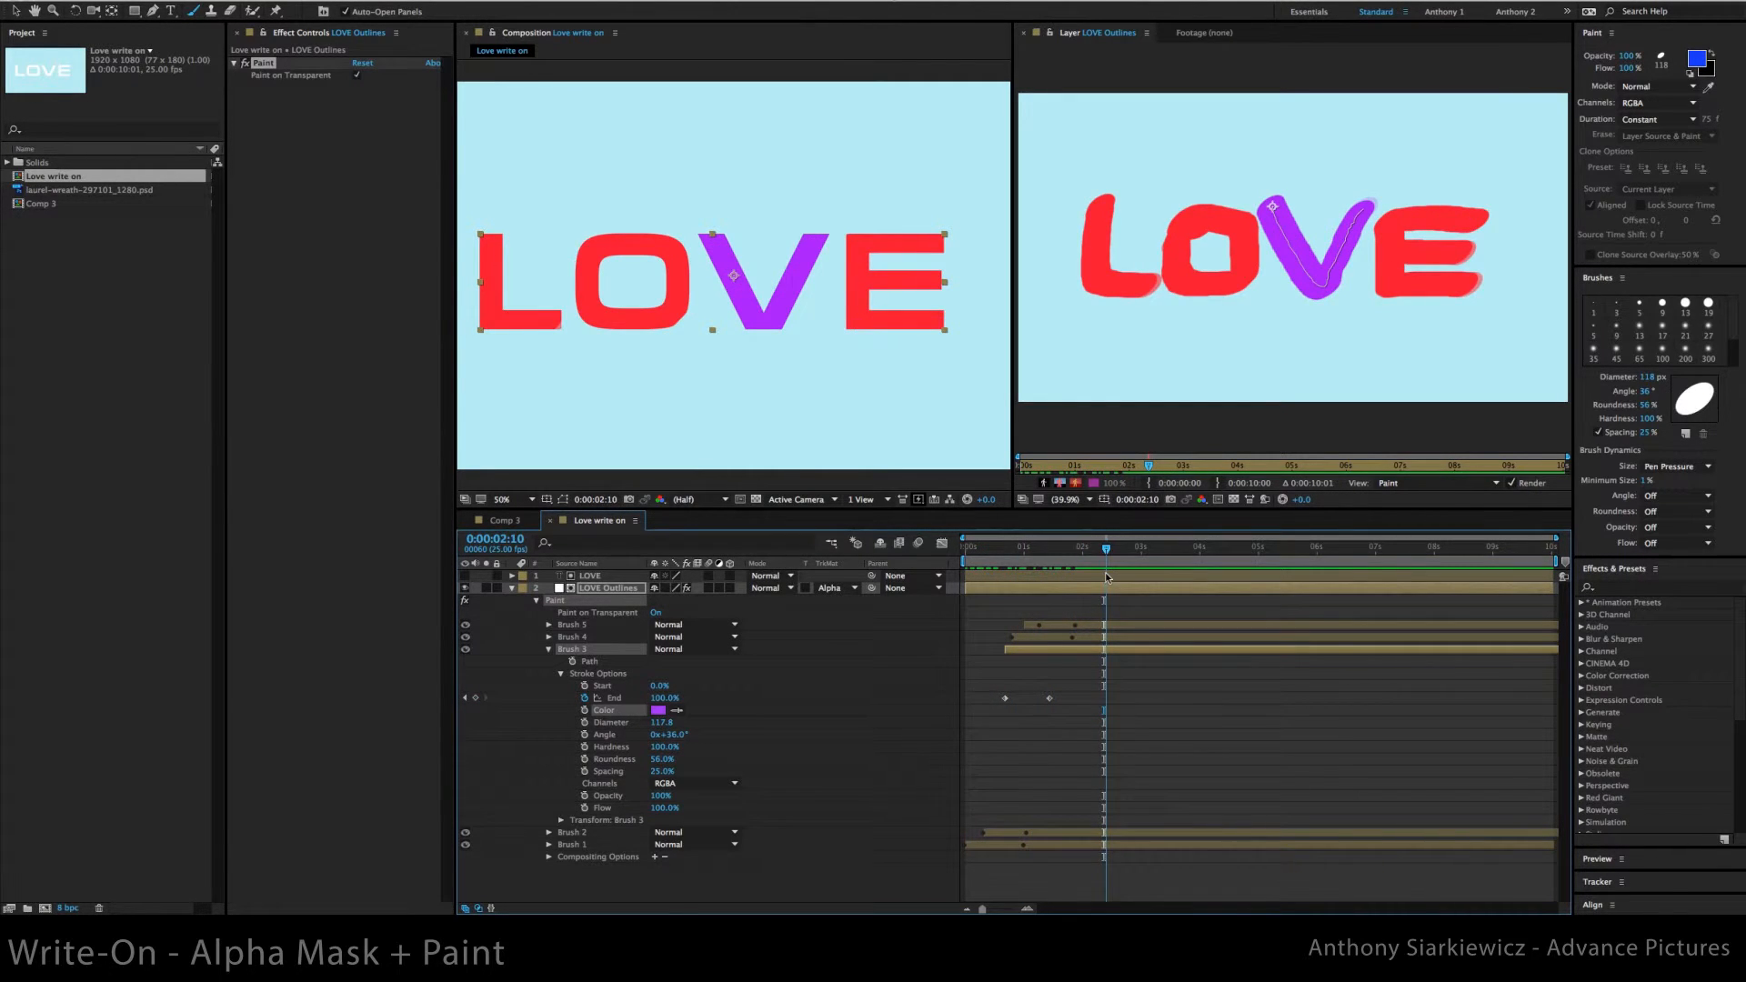
Close the Love write on composition and create Comp 4 with the HDTV 1080 25 preset and Pale Cyan background
click(550, 521)
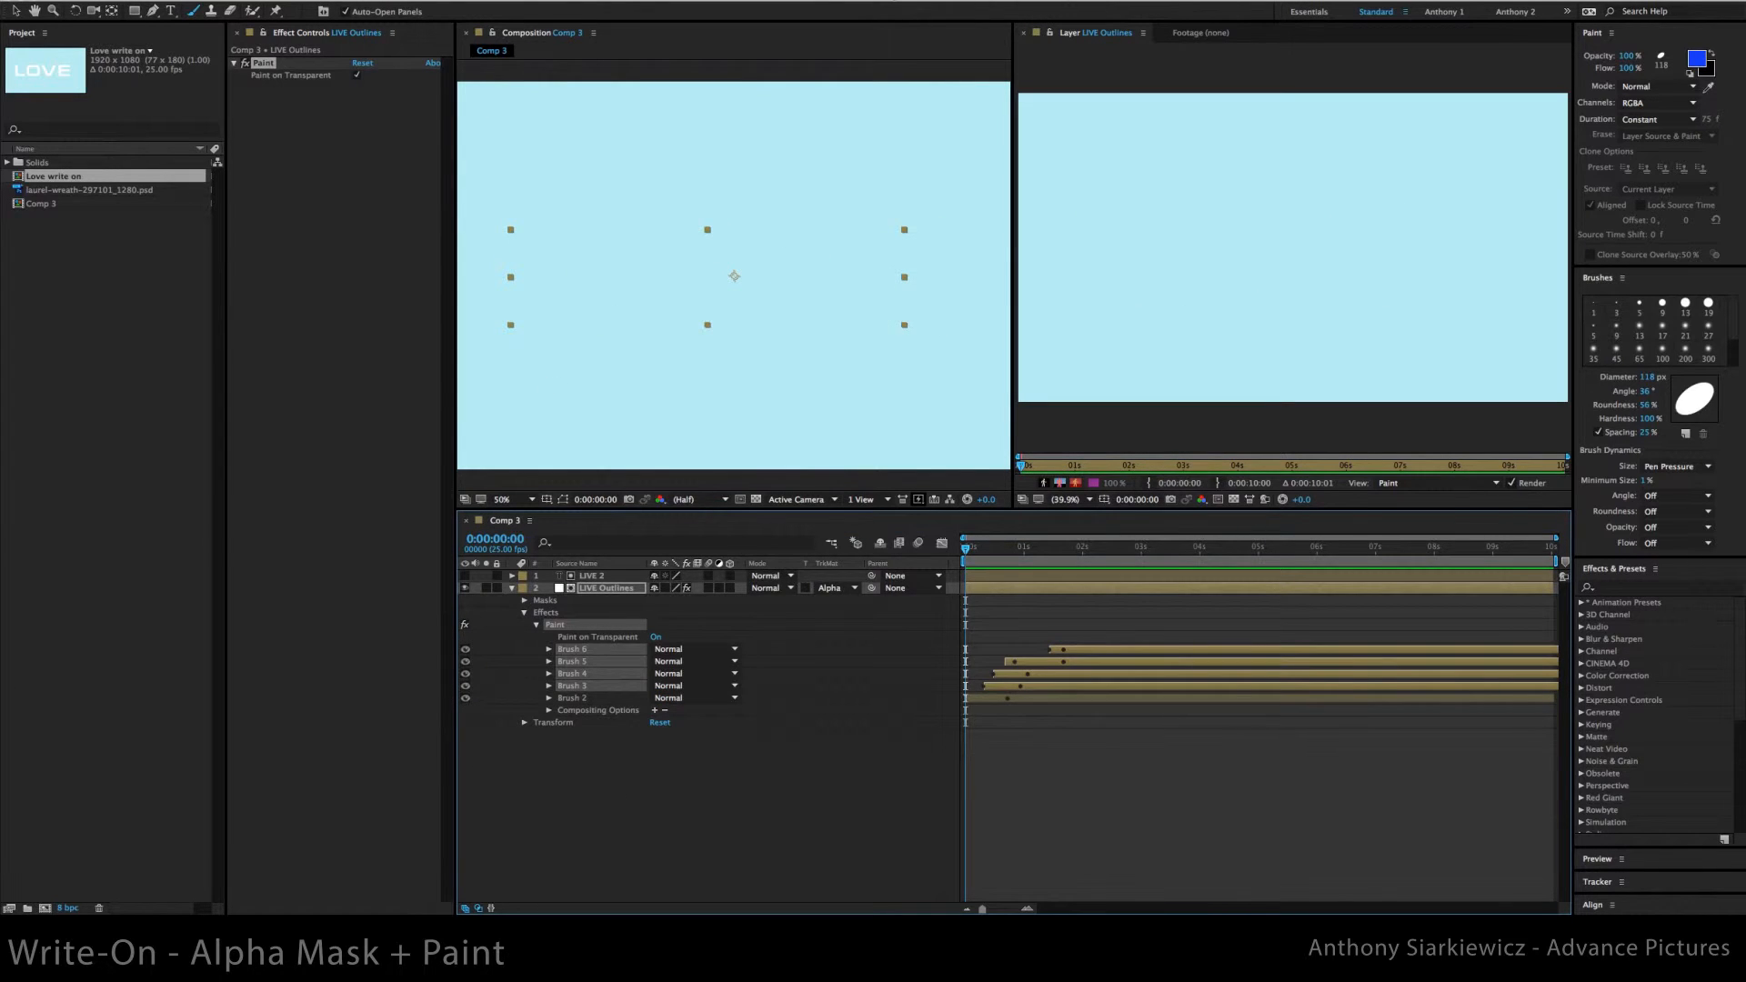
click(178, 1)
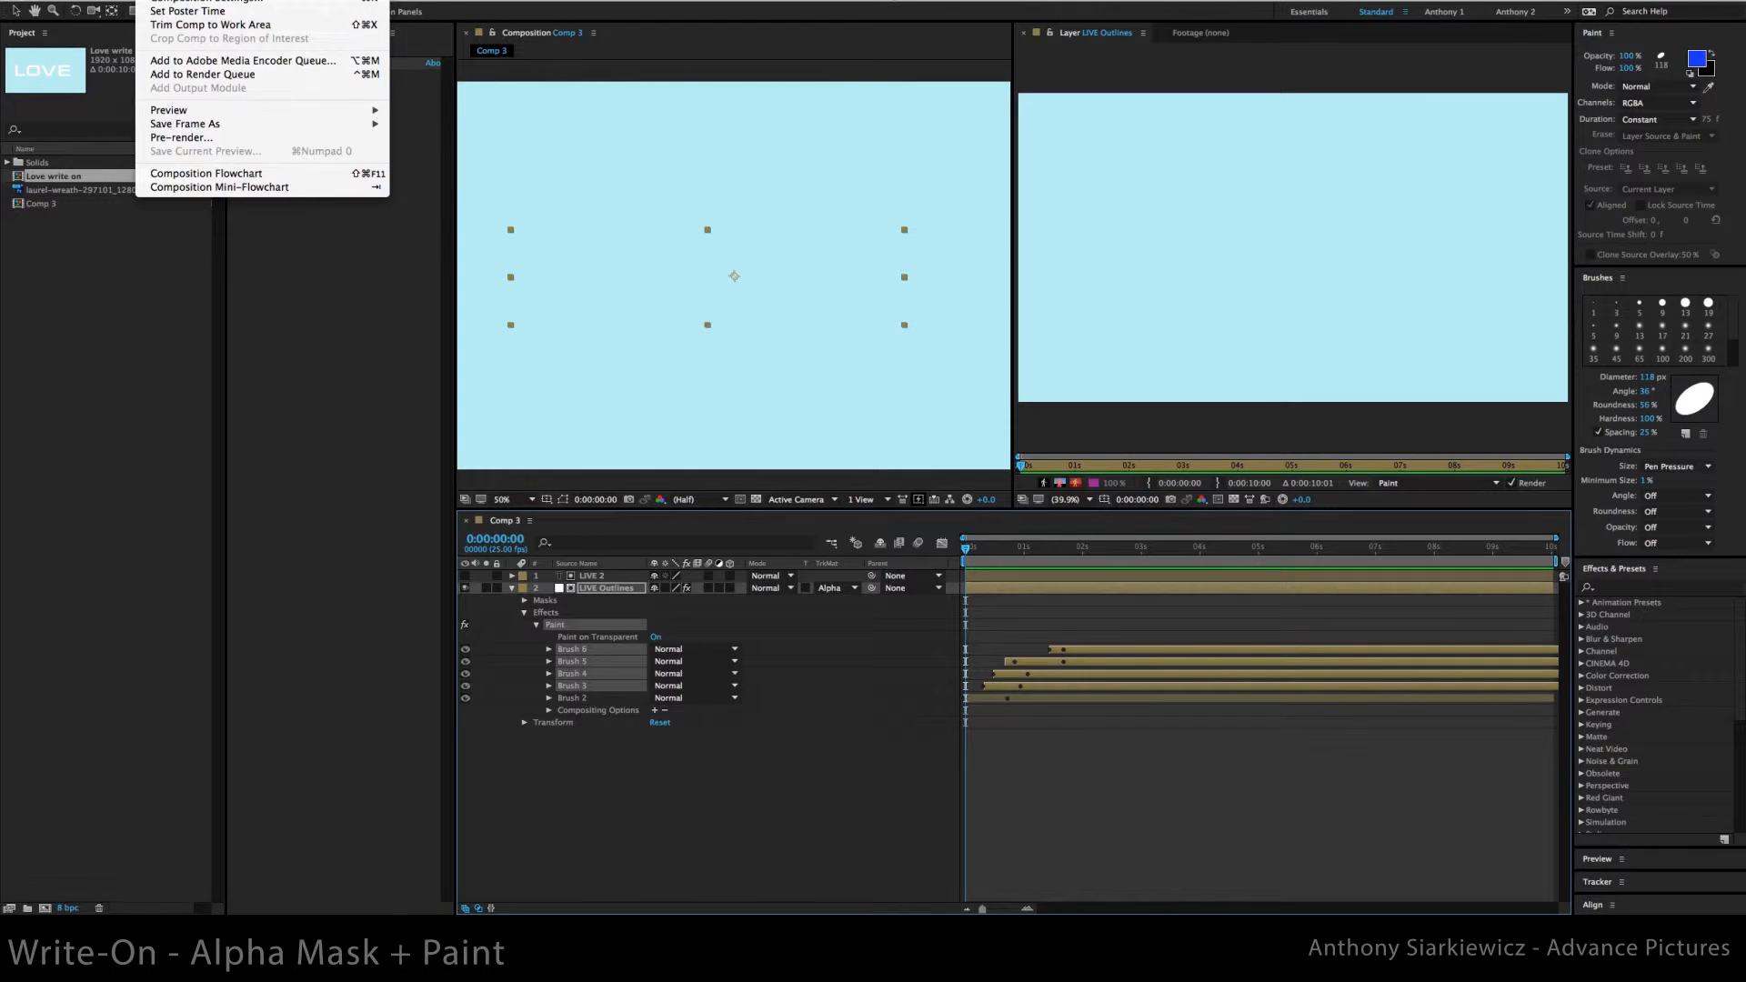
click(186, 1)
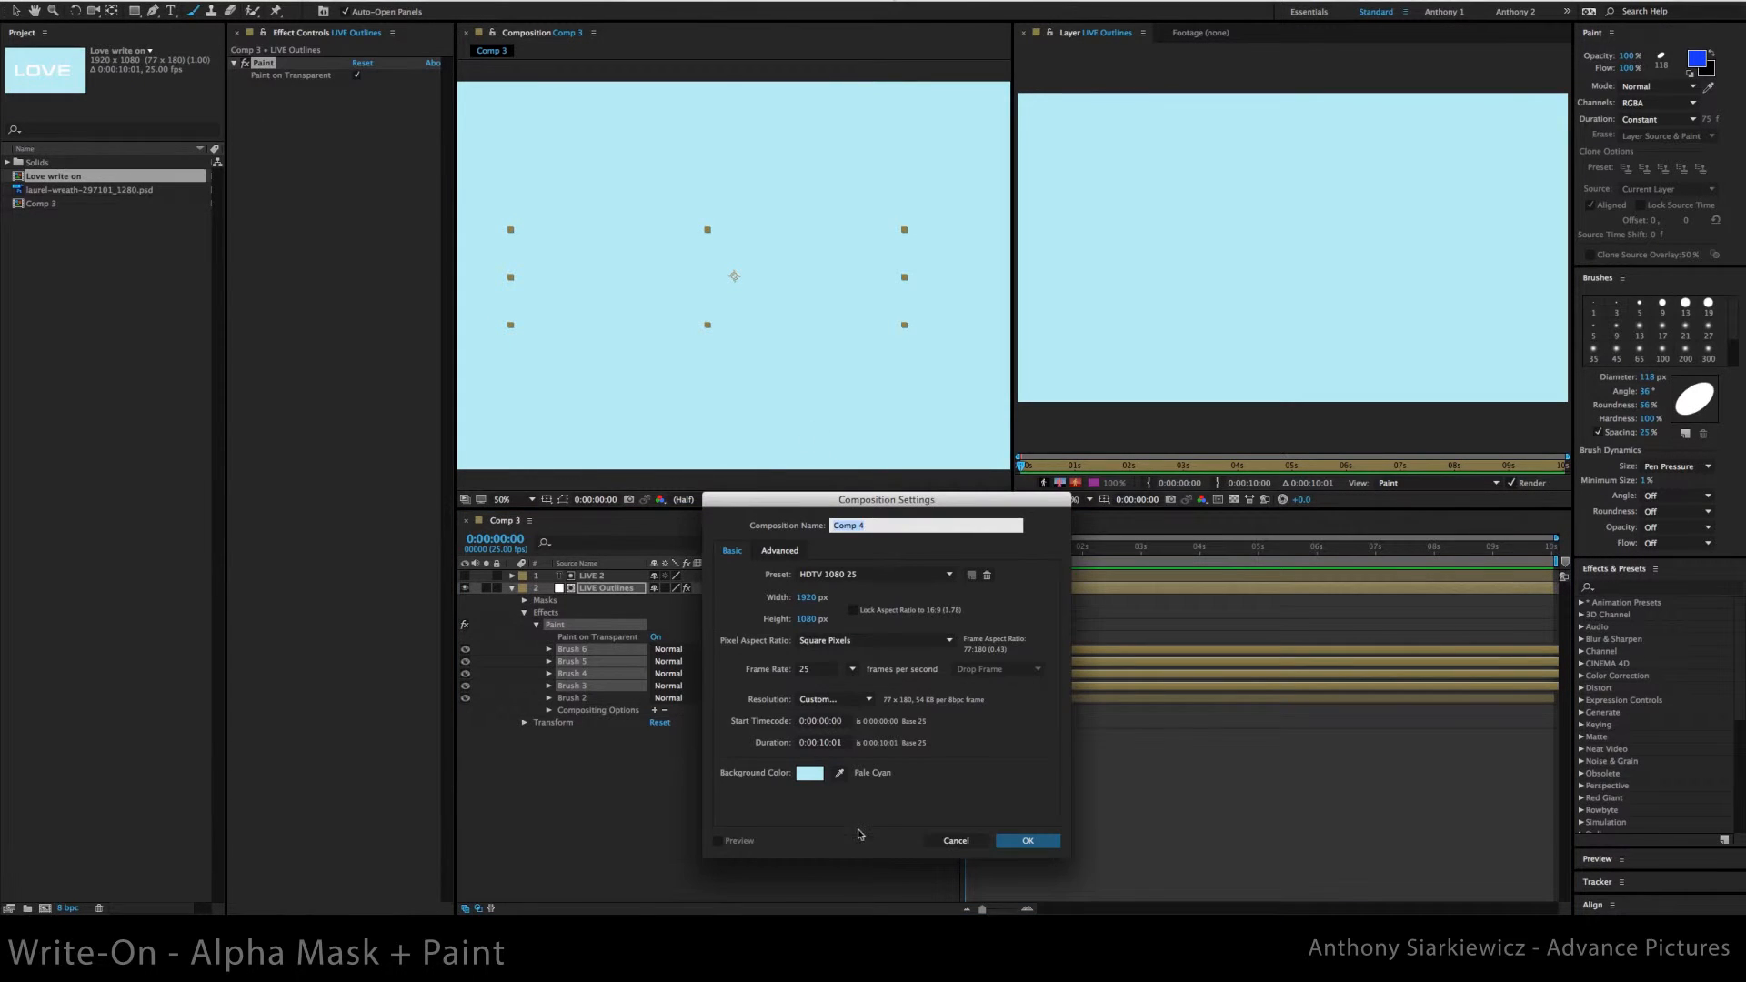
click(1027, 842)
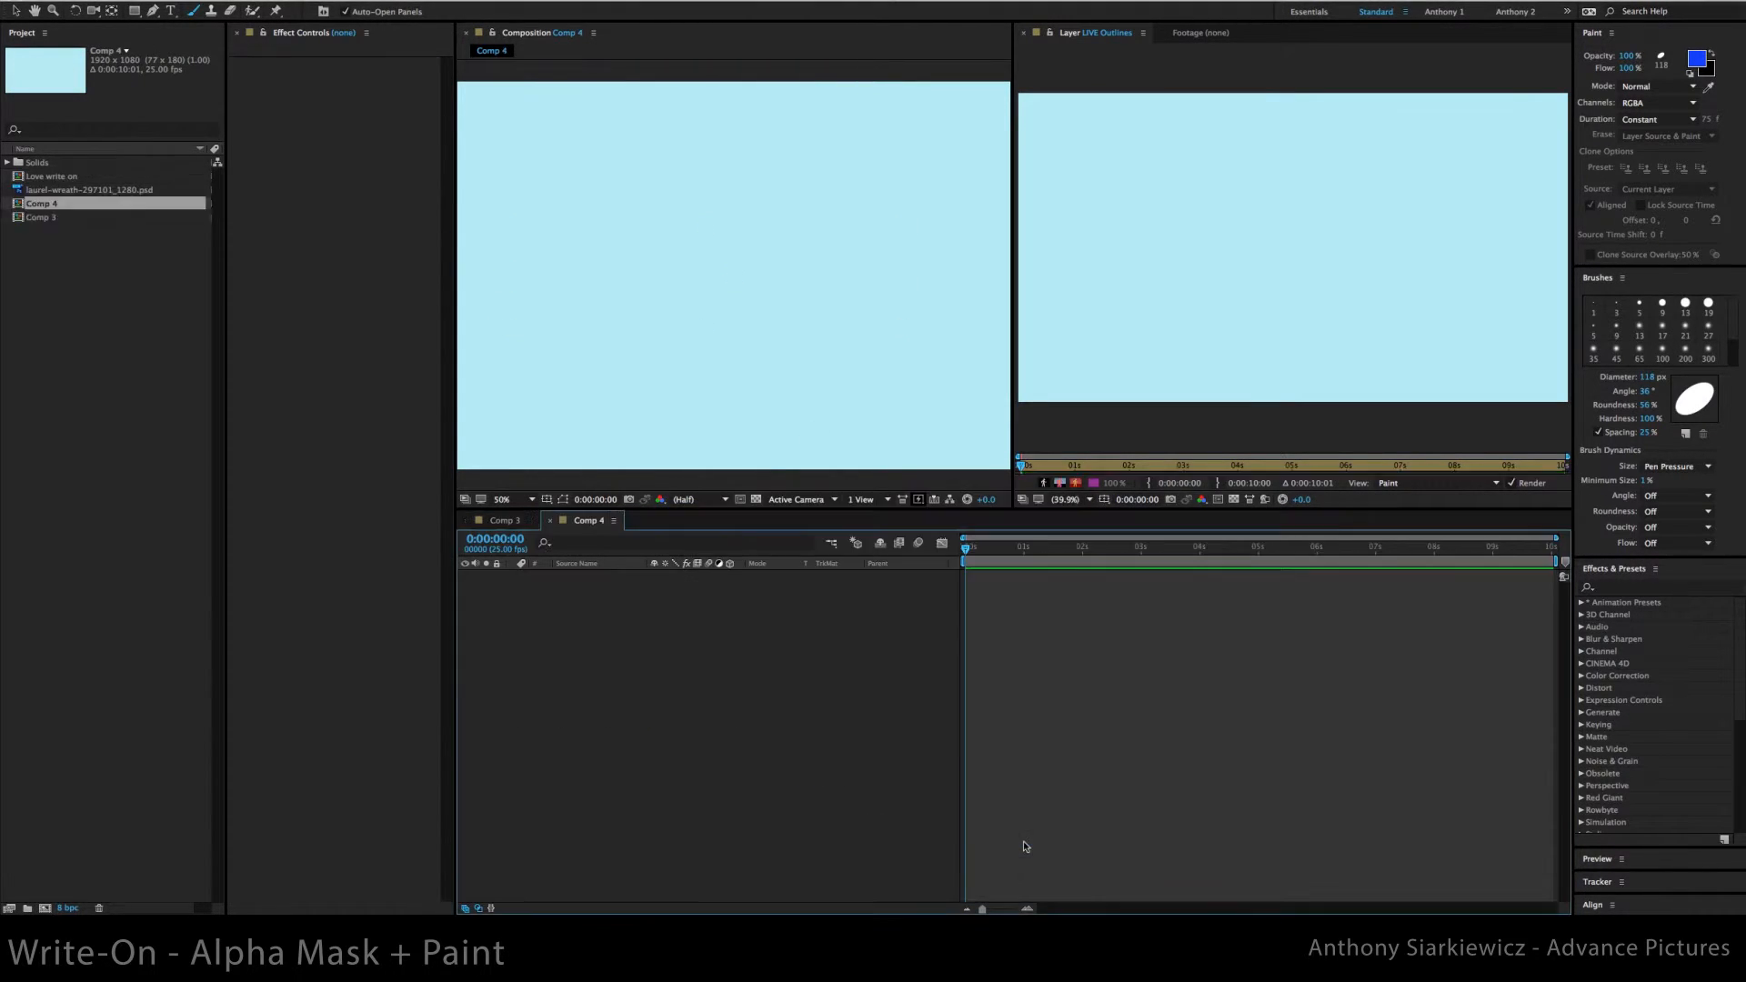
Add laurel-wreath-297101_1280.psd to Comp 4, duplicate the layer, and open the lower copy for painting
drag(43, 192, 544, 649)
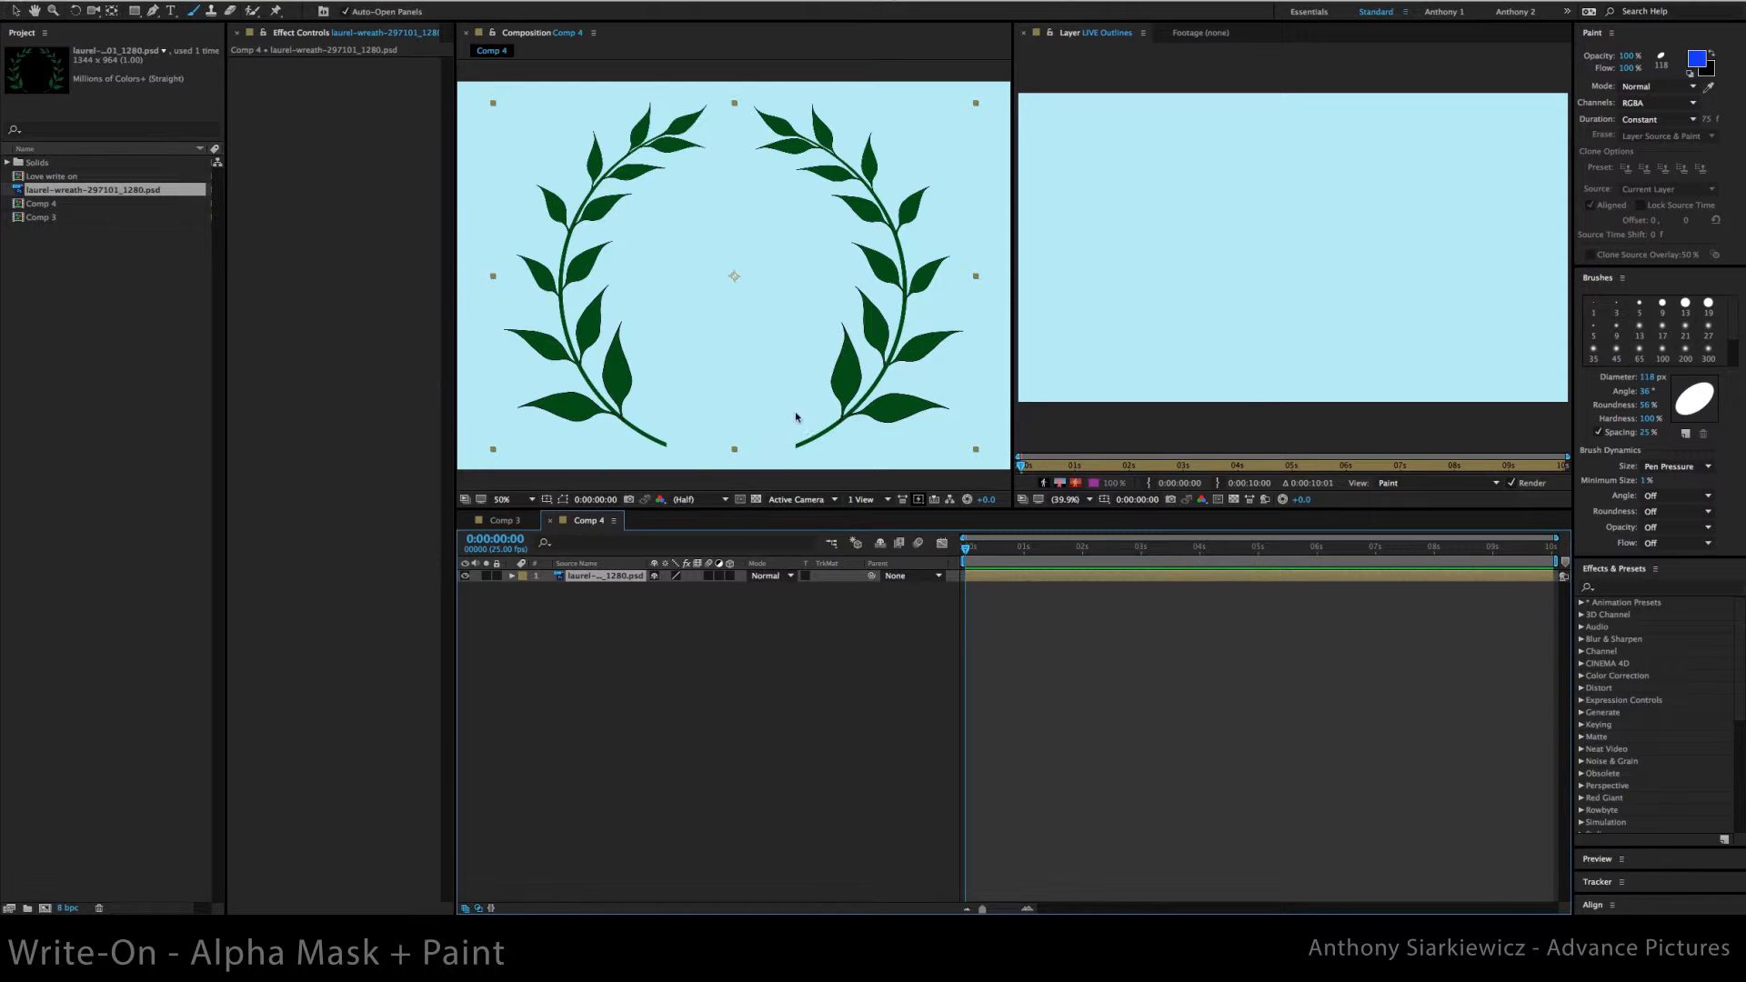
click(579, 580)
key(ctrl+d)
double_click(580, 588)
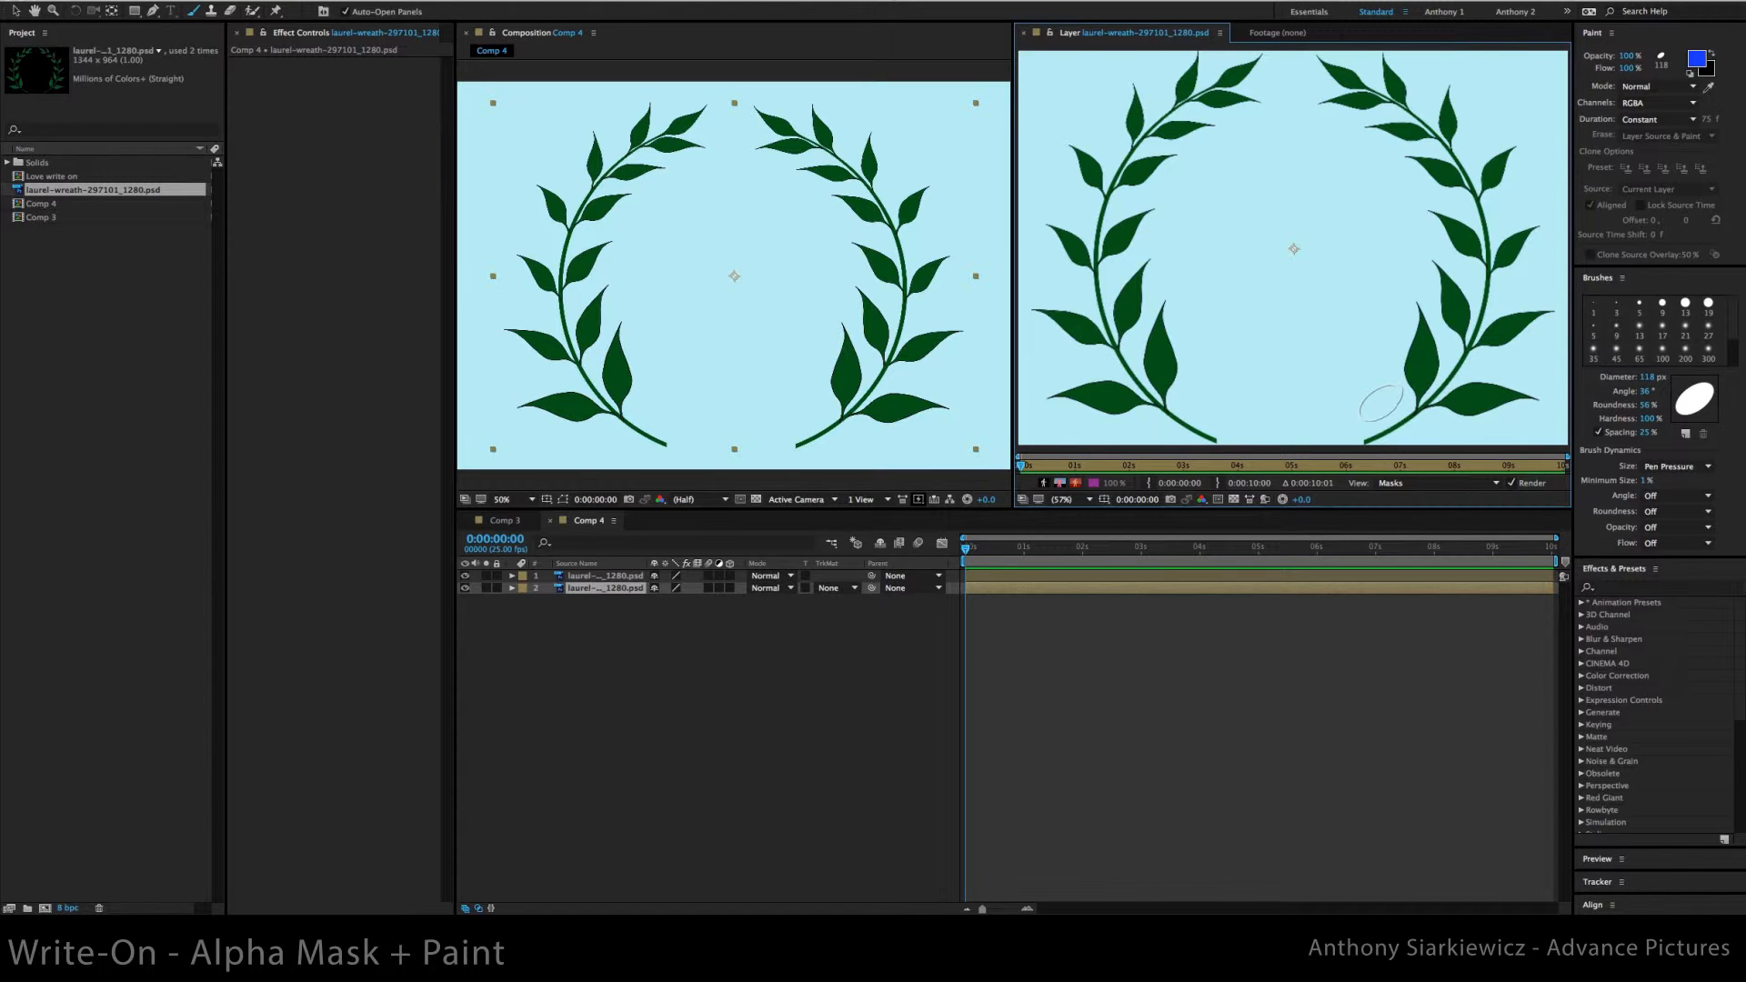
Set the brush to 28 px diameter and 93% roundness, and paint a stroke along the wreath's right stem from bottom to top
super+drag(1378, 399, 1339, 421)
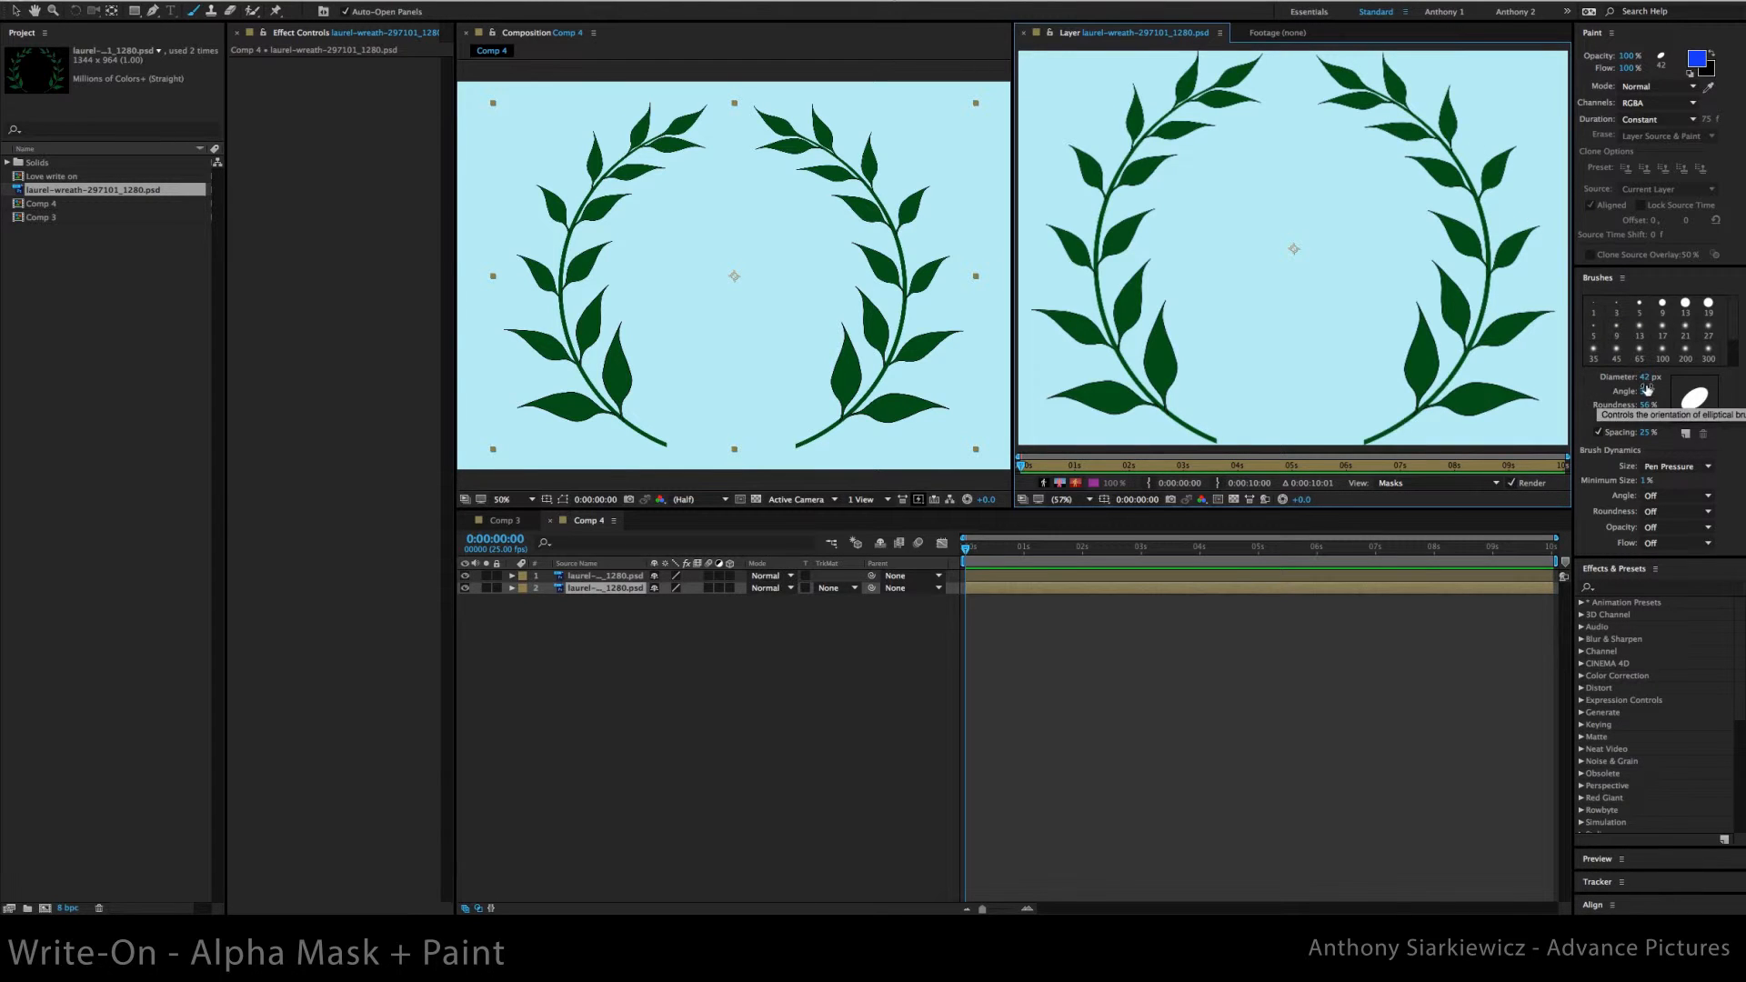
mouse_move(1646, 407)
mouse_down()
mouse_move(1668, 404)
mouse_move(1620, 386)
mouse_move(1544, 412)
mouse_up()
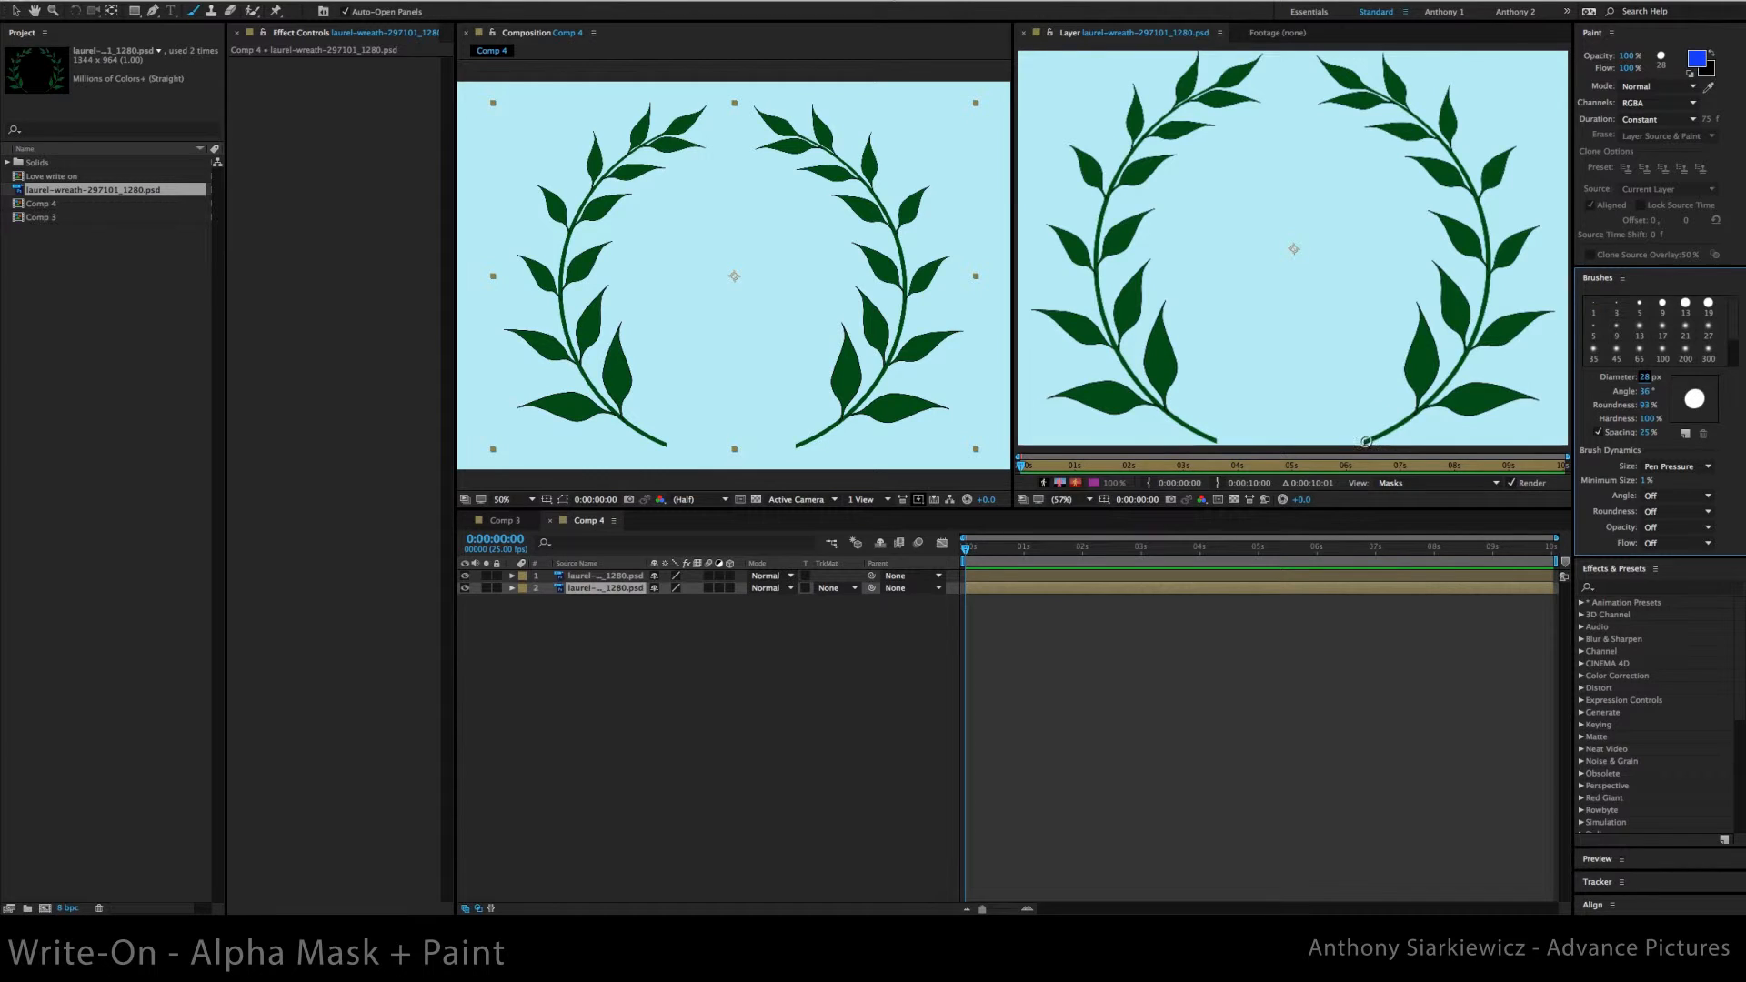
mouse_move(1365, 443)
mouse_down()
mouse_move(1473, 347)
mouse_move(1492, 230)
mouse_move(1435, 129)
mouse_move(1321, 58)
mouse_up()
Reveal Brush 1's stroke options and keyframe its End value at 0% at 0:00:00:00
click(575, 596)
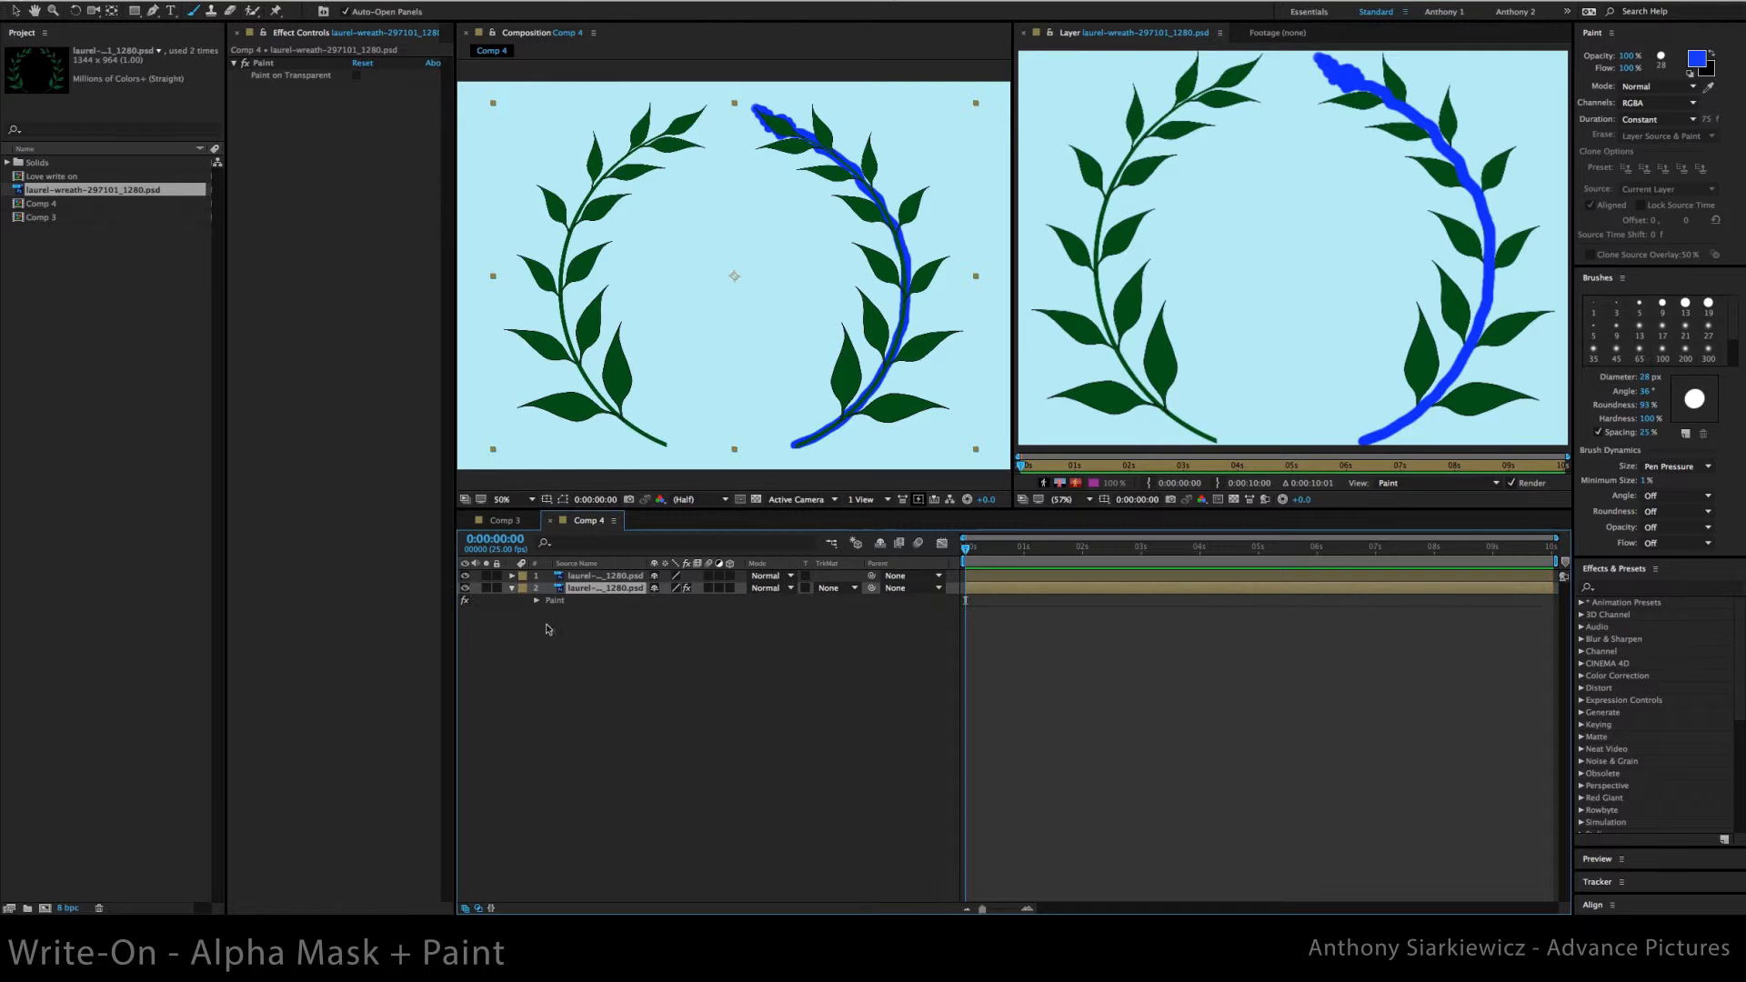
click(538, 602)
click(549, 626)
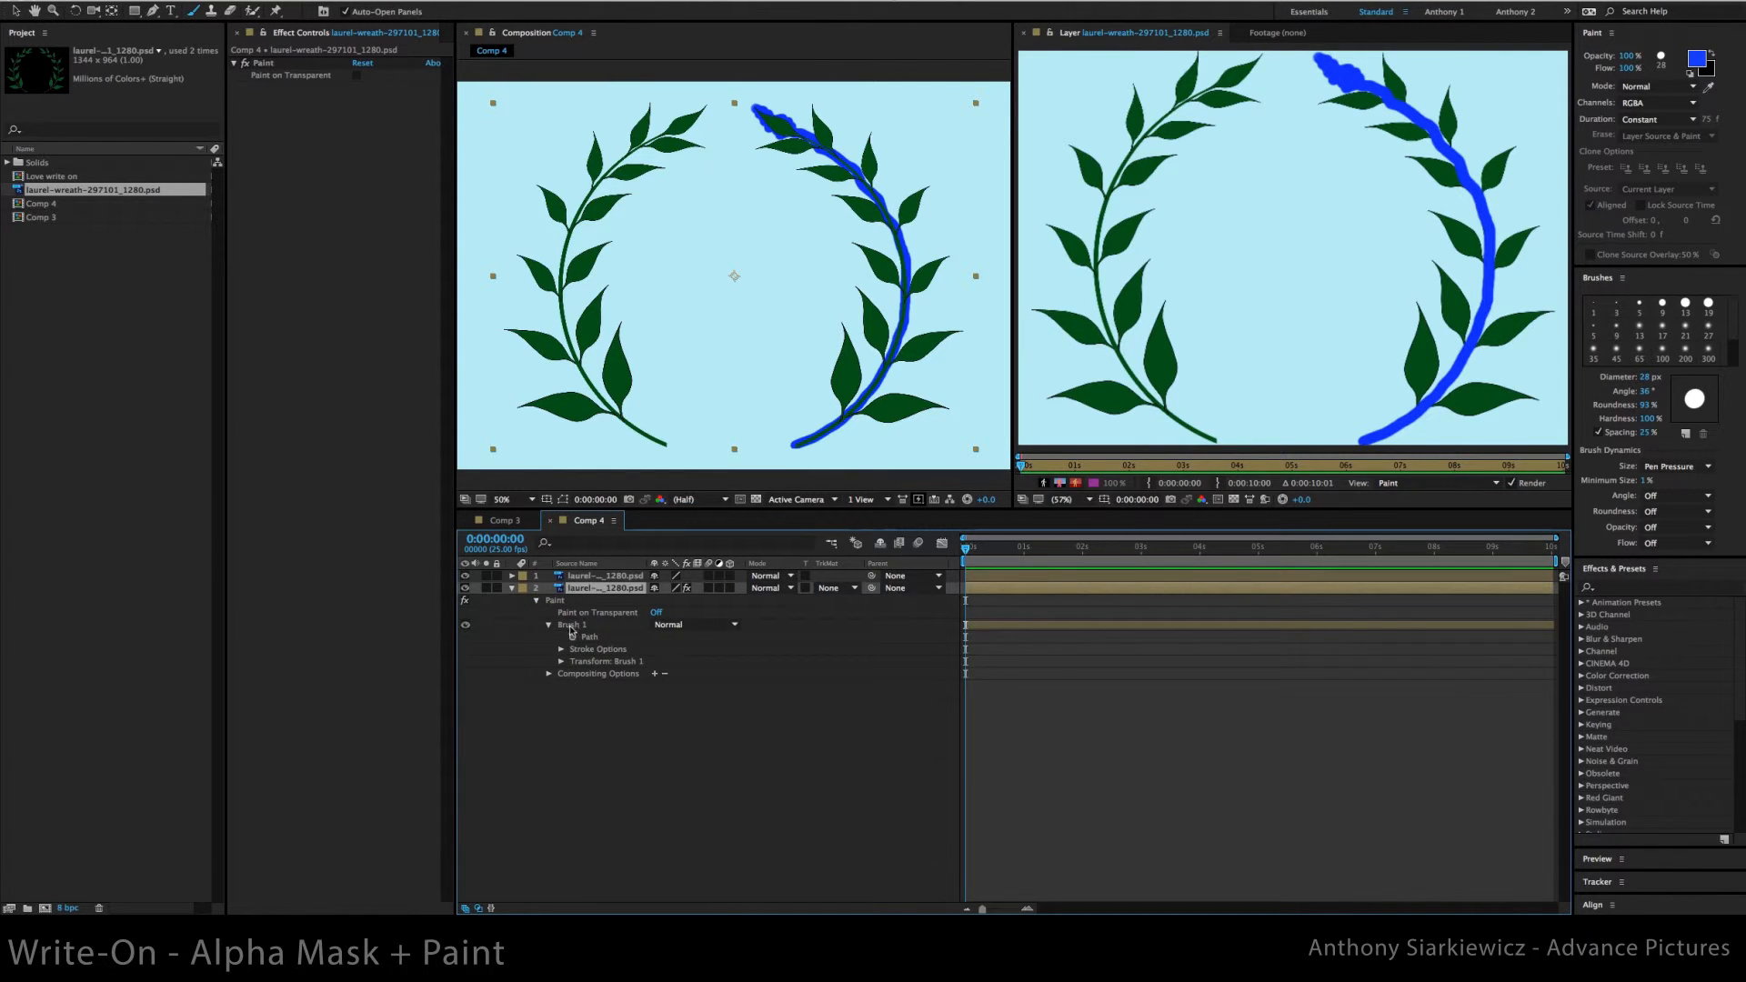
click(570, 627)
click(561, 649)
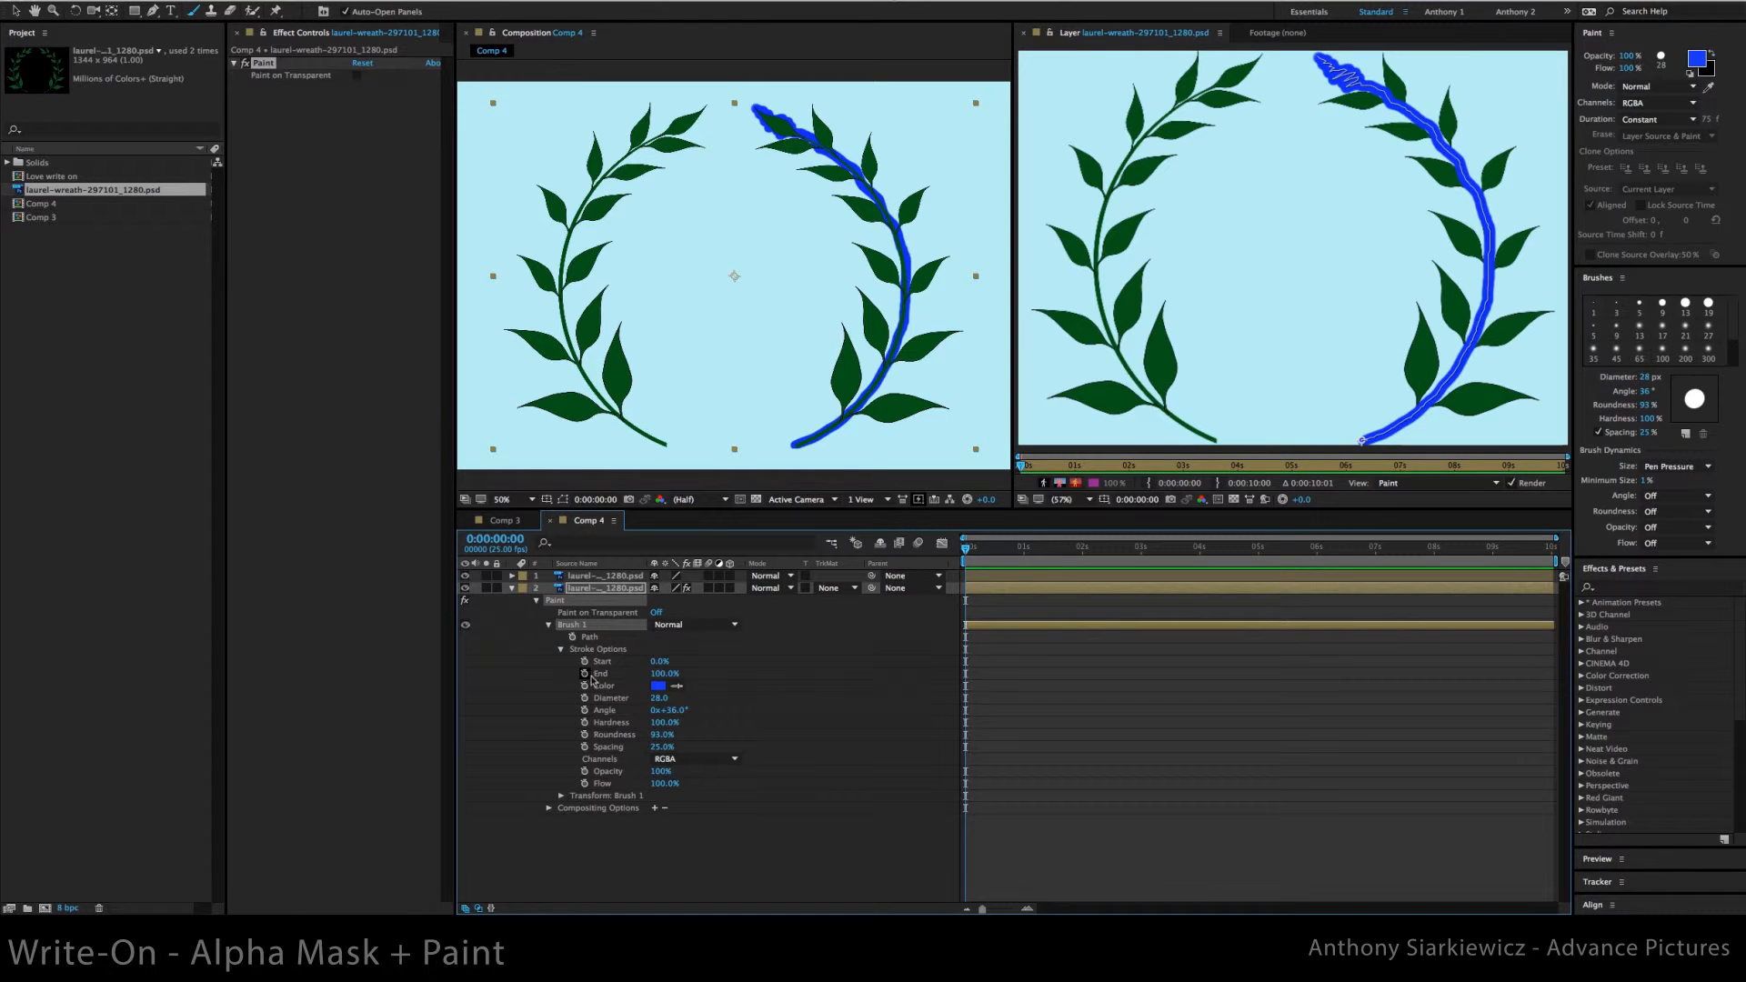
drag(655, 672, 586, 678)
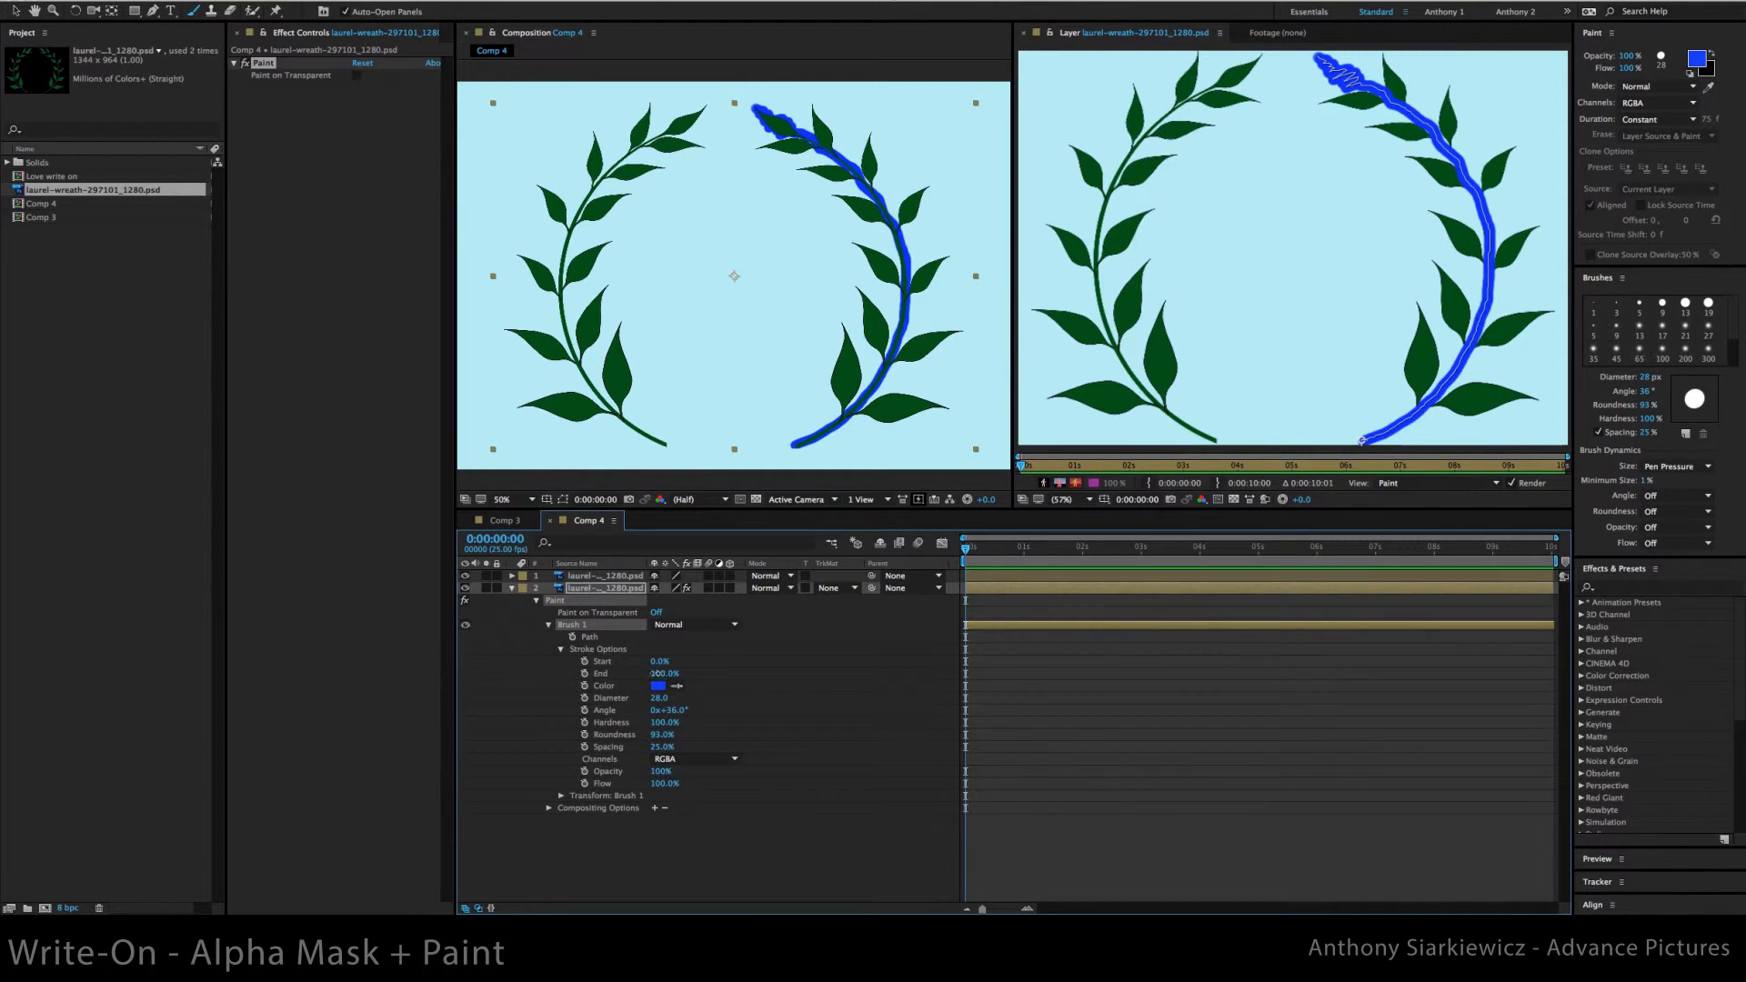
click(585, 674)
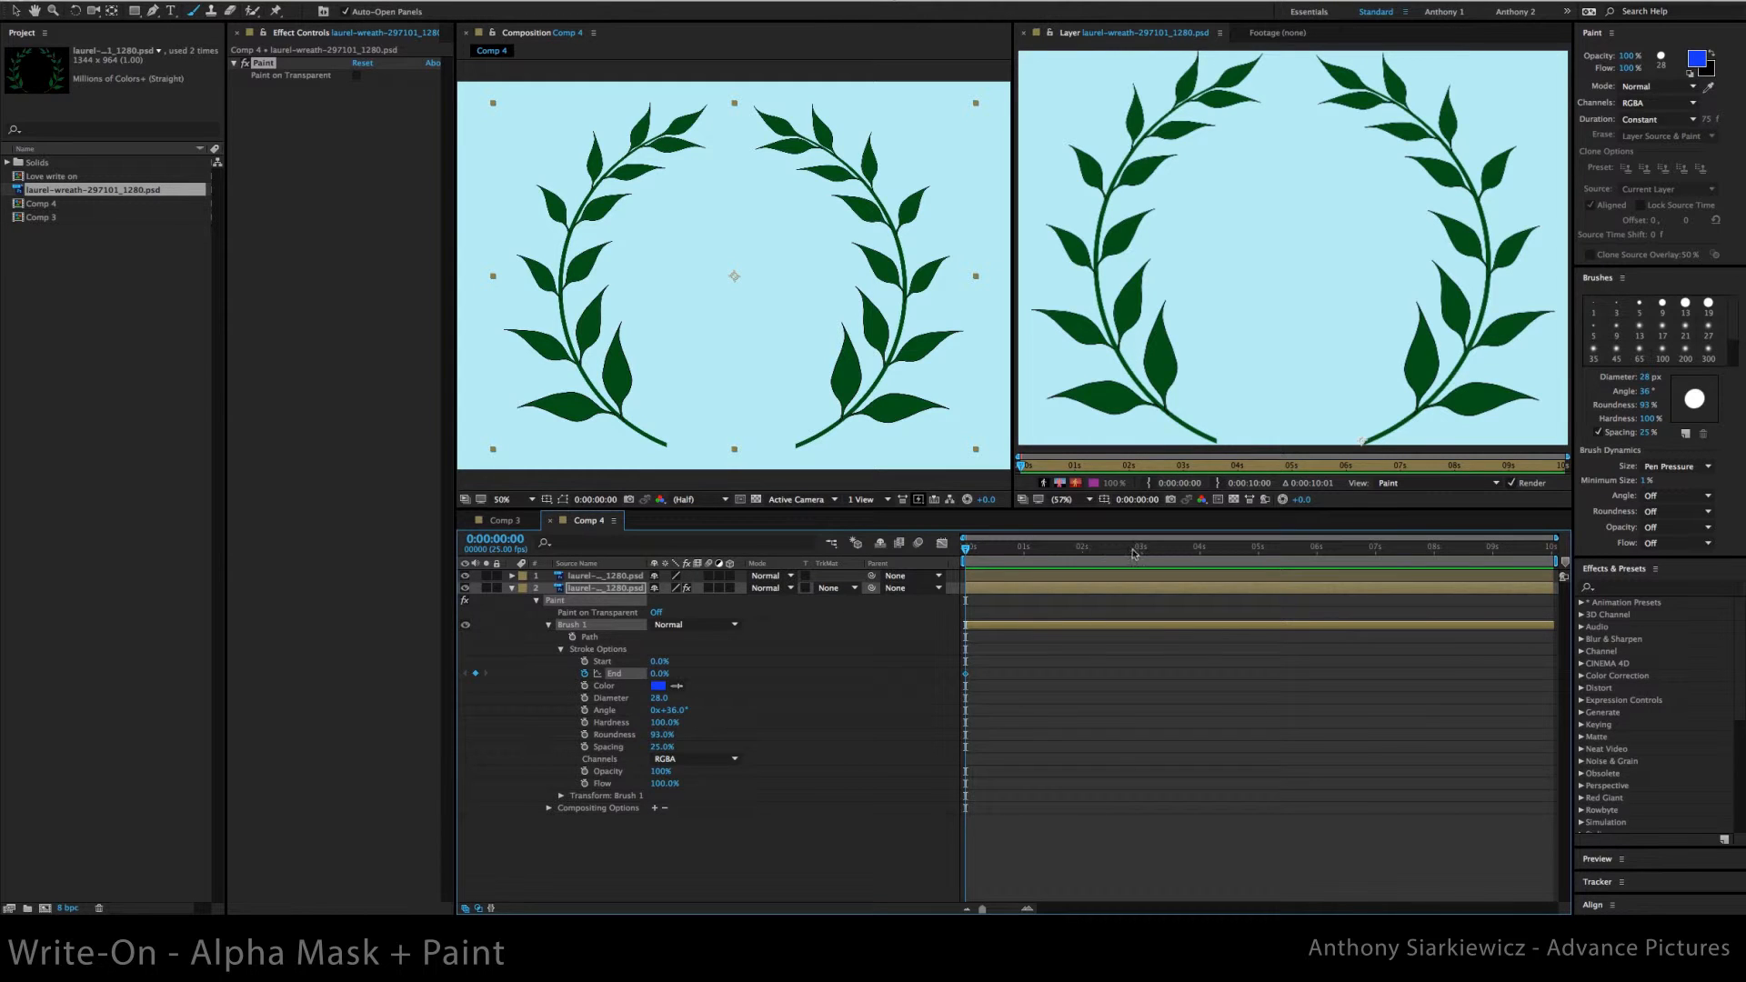
Set Brush 1's End to 100% at 0:00:02:24 and scrub the stem animation back to the start
click(1138, 549)
drag(655, 678, 671, 674)
mouse_move(1460, 162)
mouse_down()
mouse_move(1378, 89)
mouse_move(1317, 59)
mouse_up()
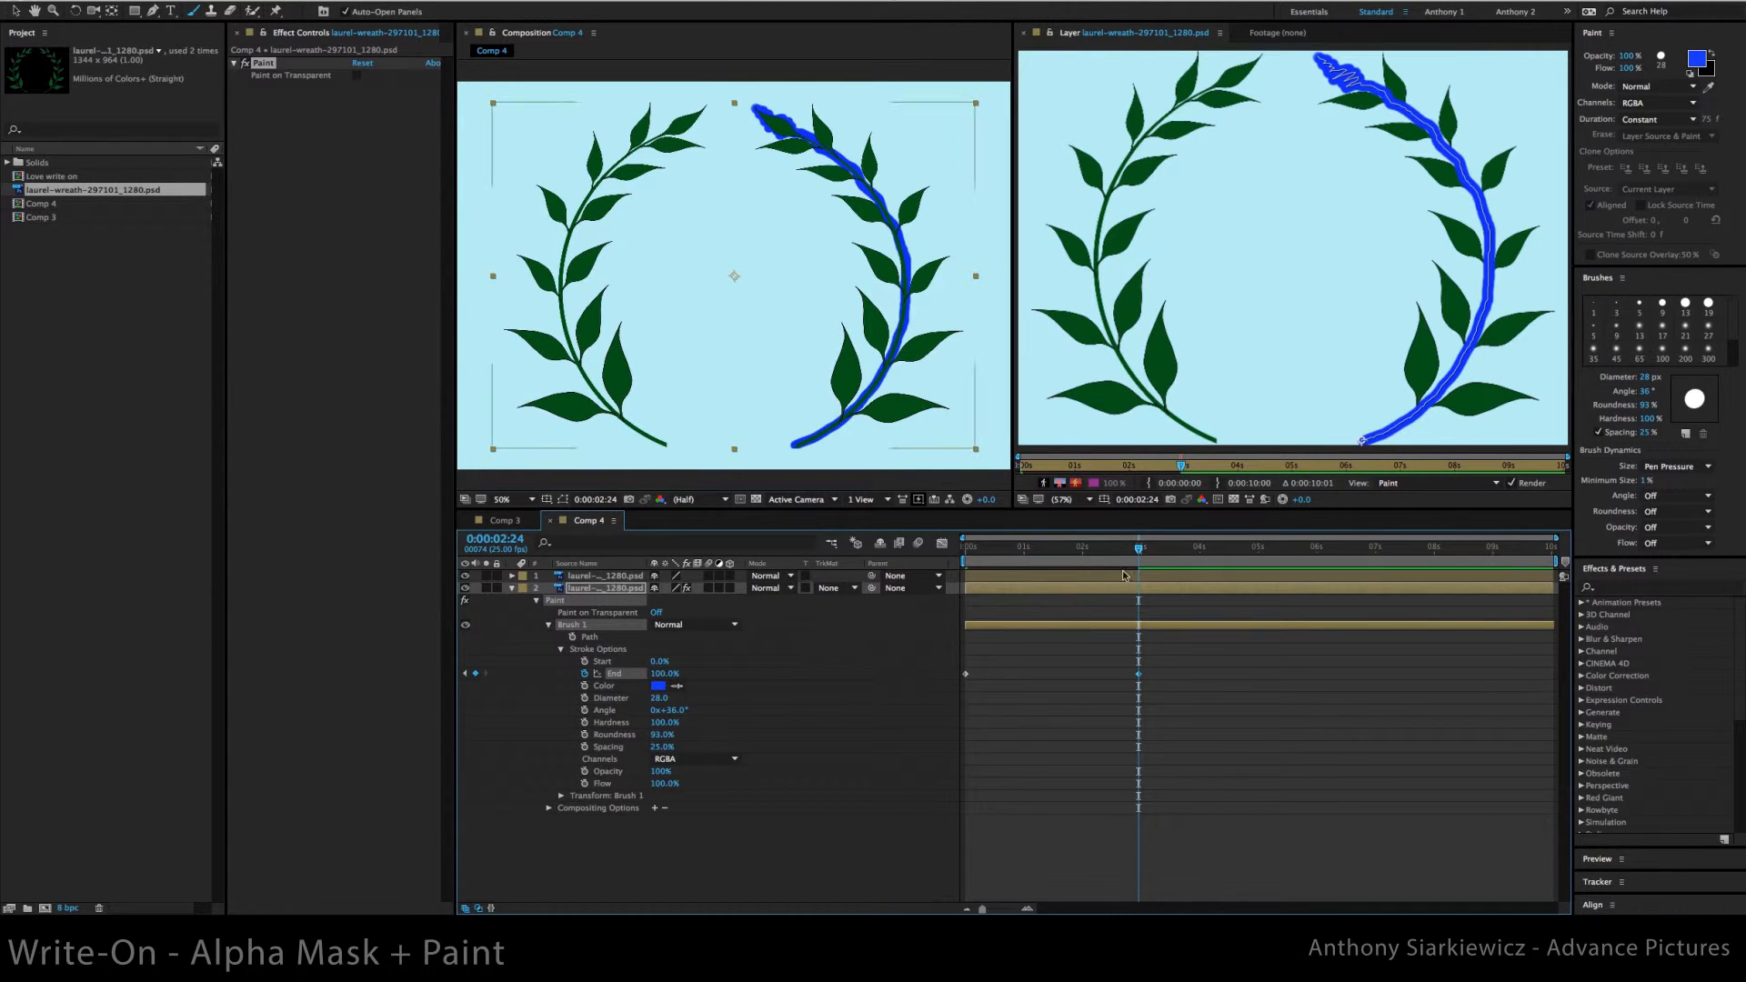
mouse_move(1142, 551)
mouse_down()
mouse_move(965, 553)
mouse_move(1163, 553)
mouse_move(948, 552)
mouse_up()
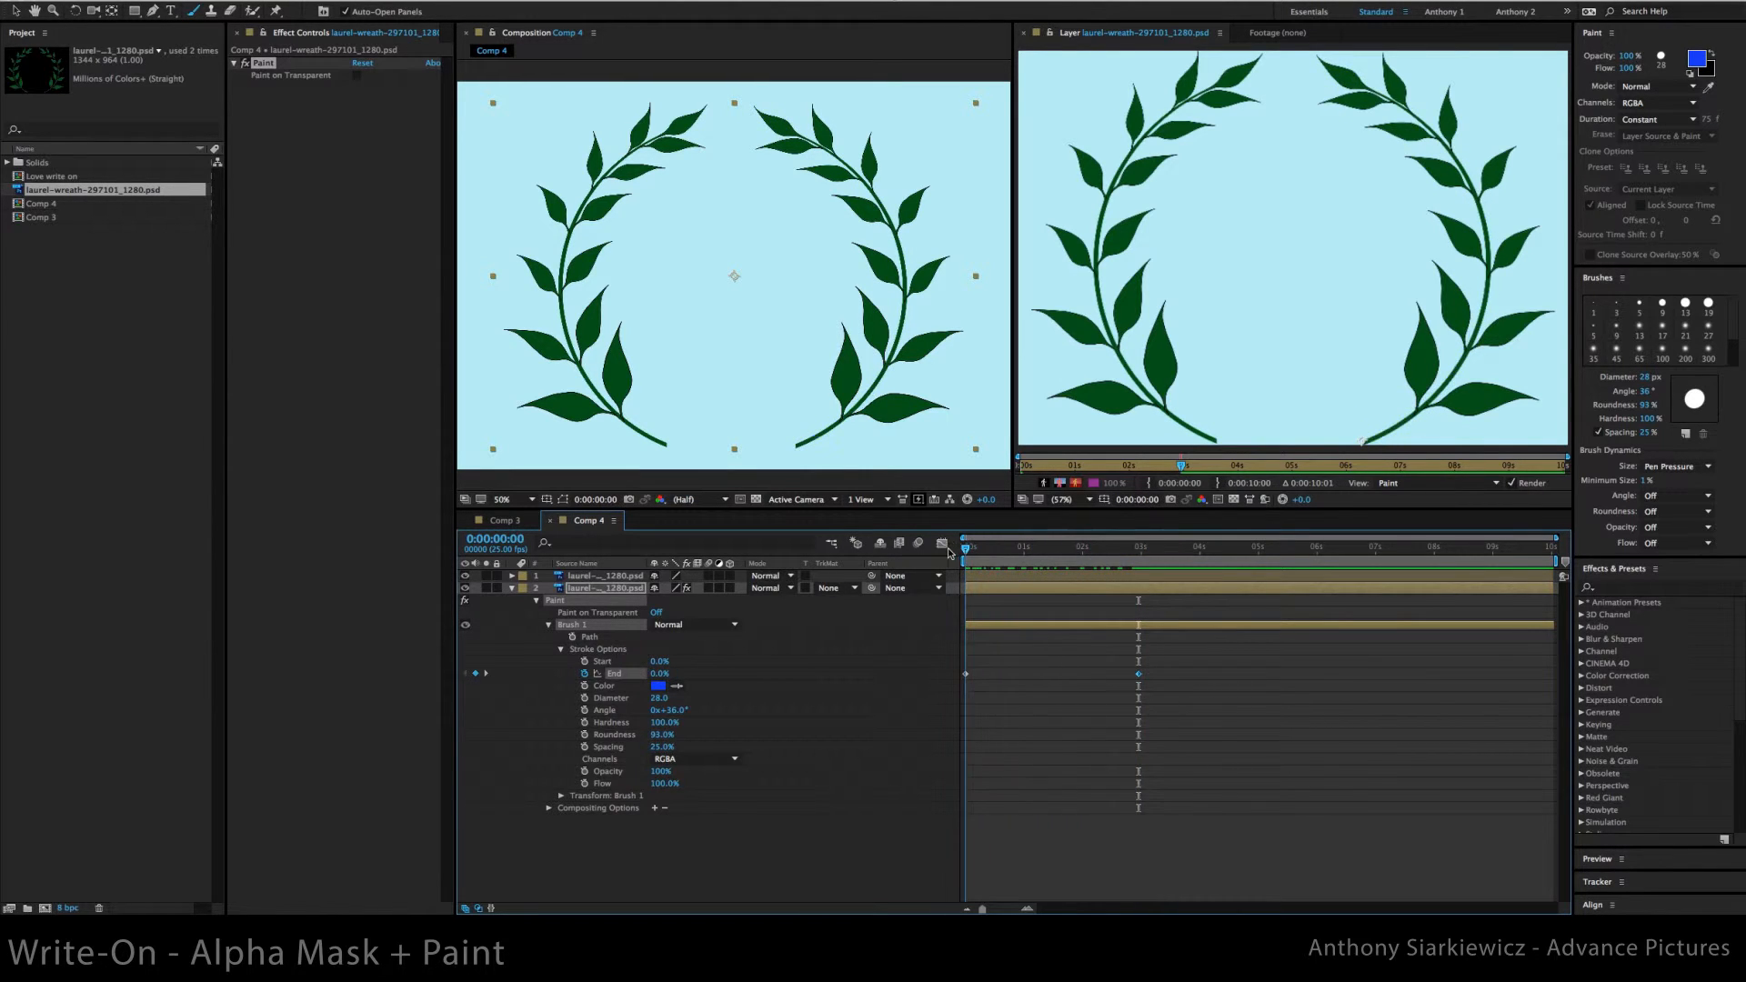
Deselect the layer, set the brush diameter to 41 px, and reduce its roundness to an elliptical tip
click(927, 627)
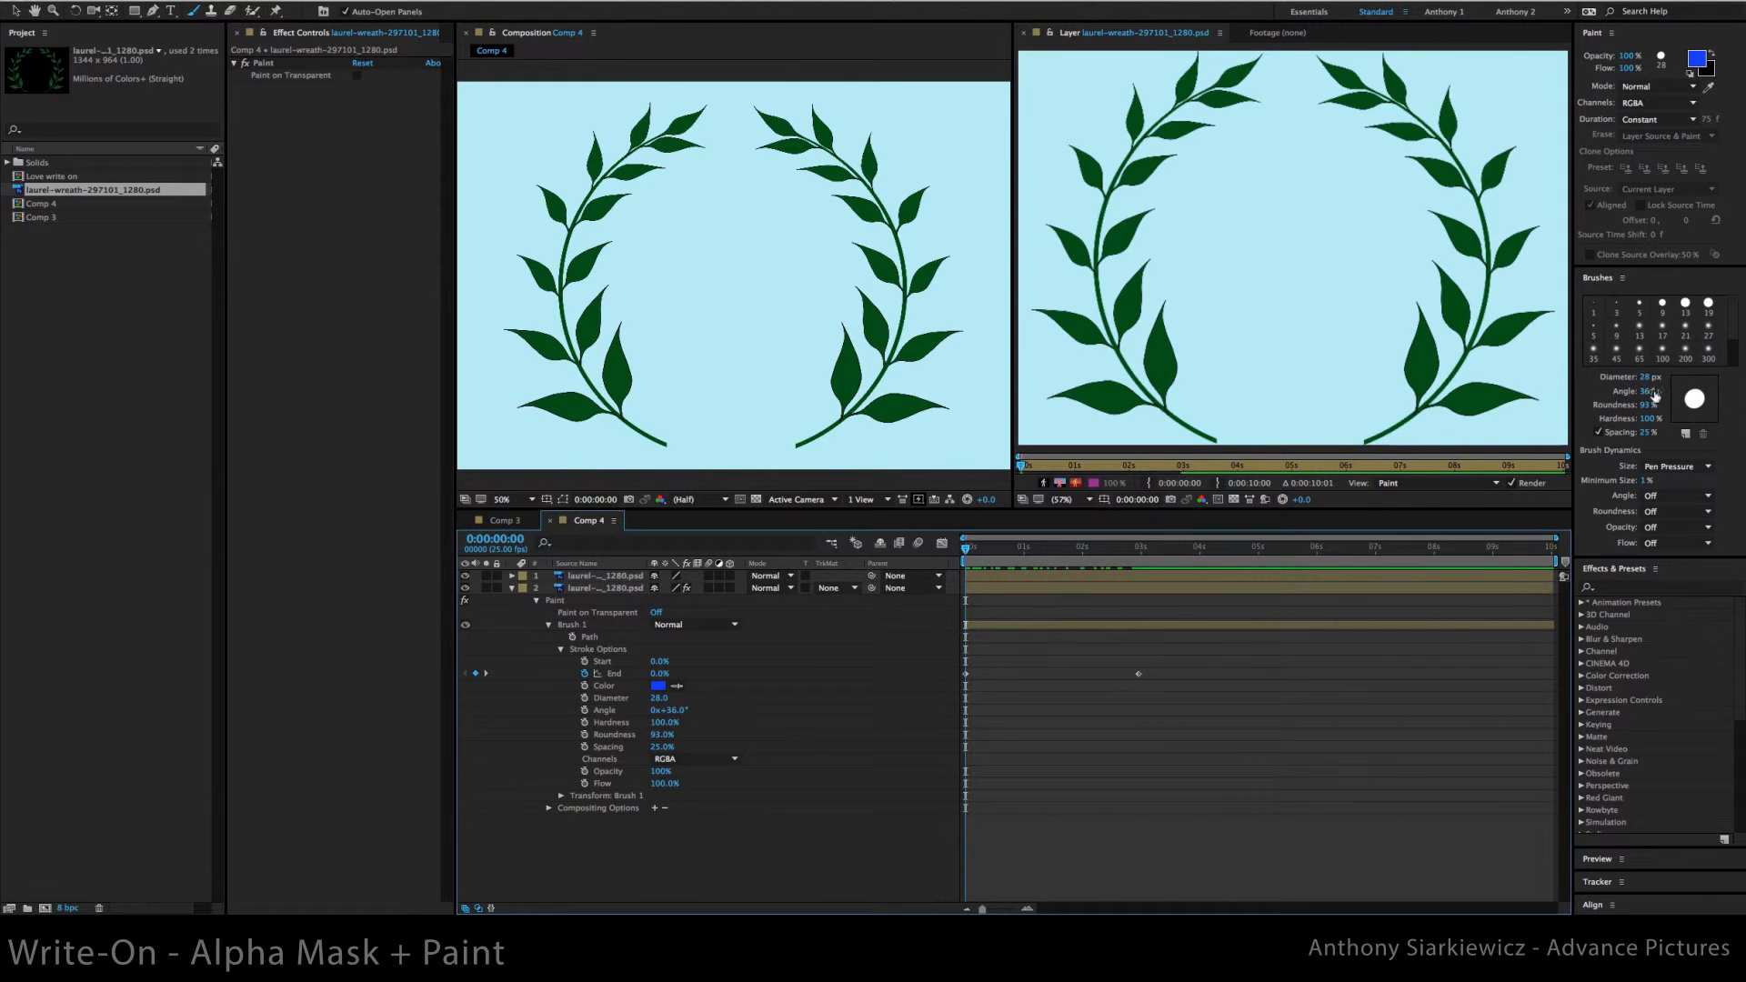
mouse_move(1646, 377)
mouse_down()
mouse_move(1667, 378)
mouse_move(1651, 393)
mouse_up()
click(1646, 391)
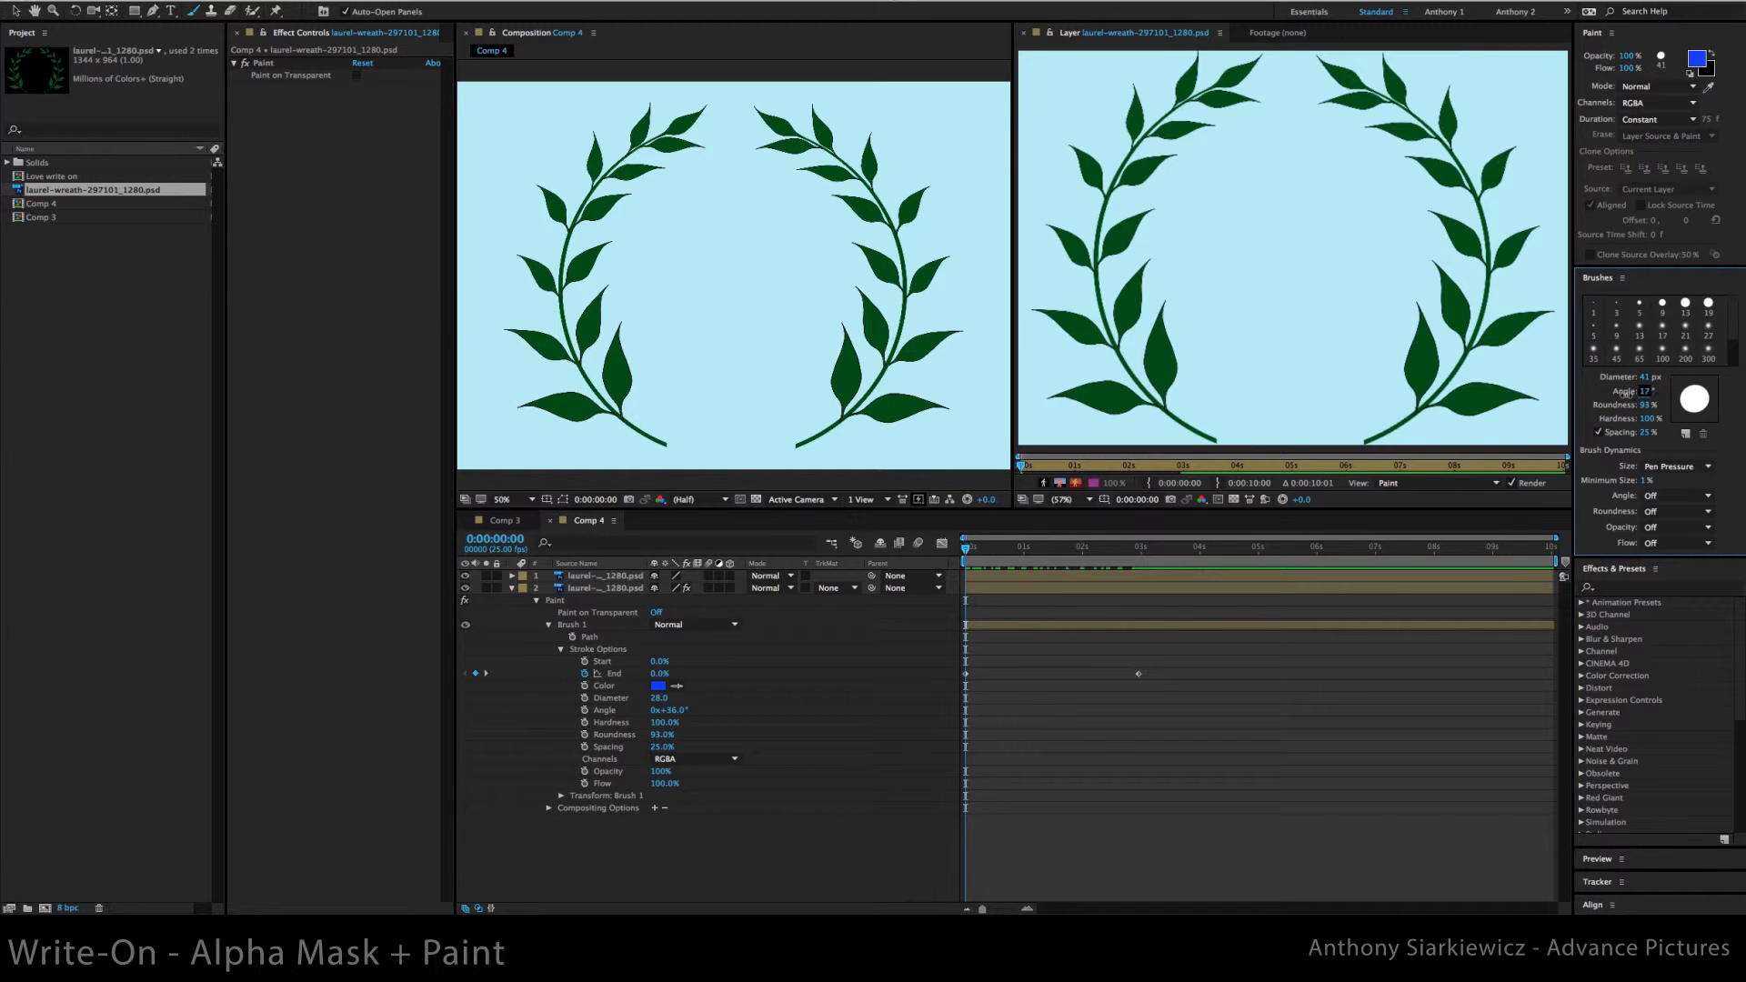
drag(1652, 408, 1624, 407)
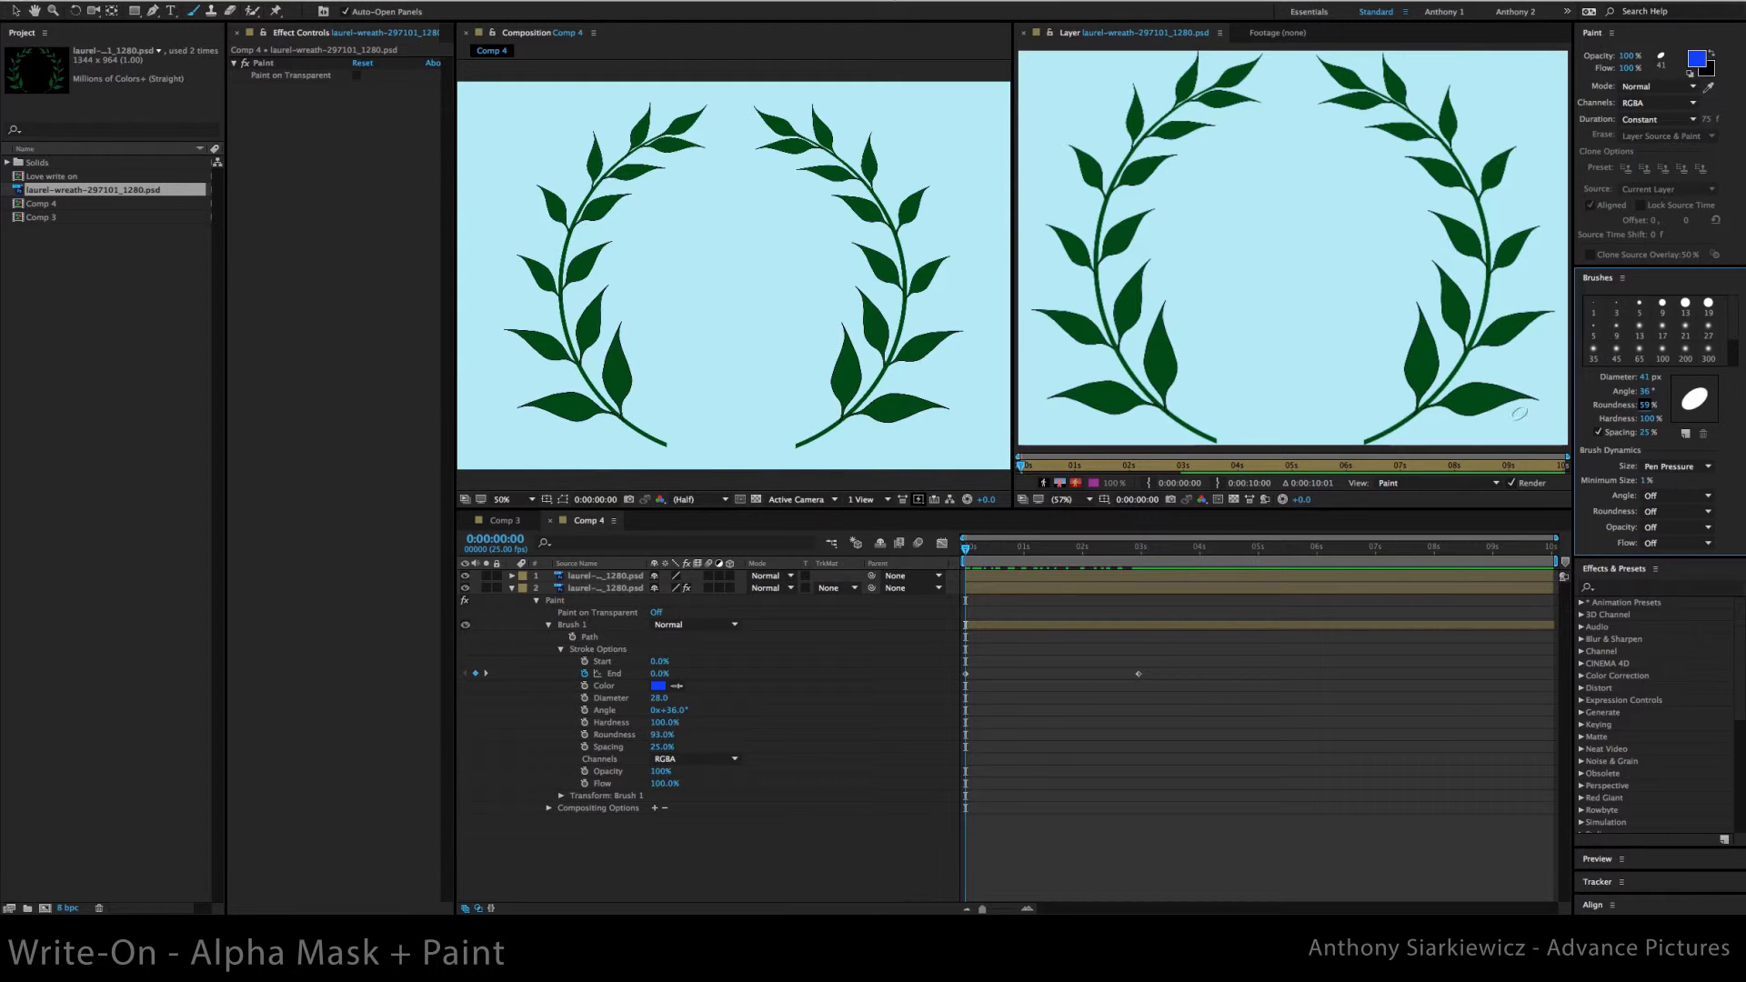
Set the brush diameter to 57 px and paint separate strokes covering the lowest three leaves of the right branch
drag(1650, 375, 1664, 377)
mouse_move(1425, 417)
mouse_down()
mouse_move(1456, 401)
mouse_move(1455, 421)
mouse_move(1481, 391)
mouse_move(1467, 426)
mouse_move(1546, 397)
mouse_up()
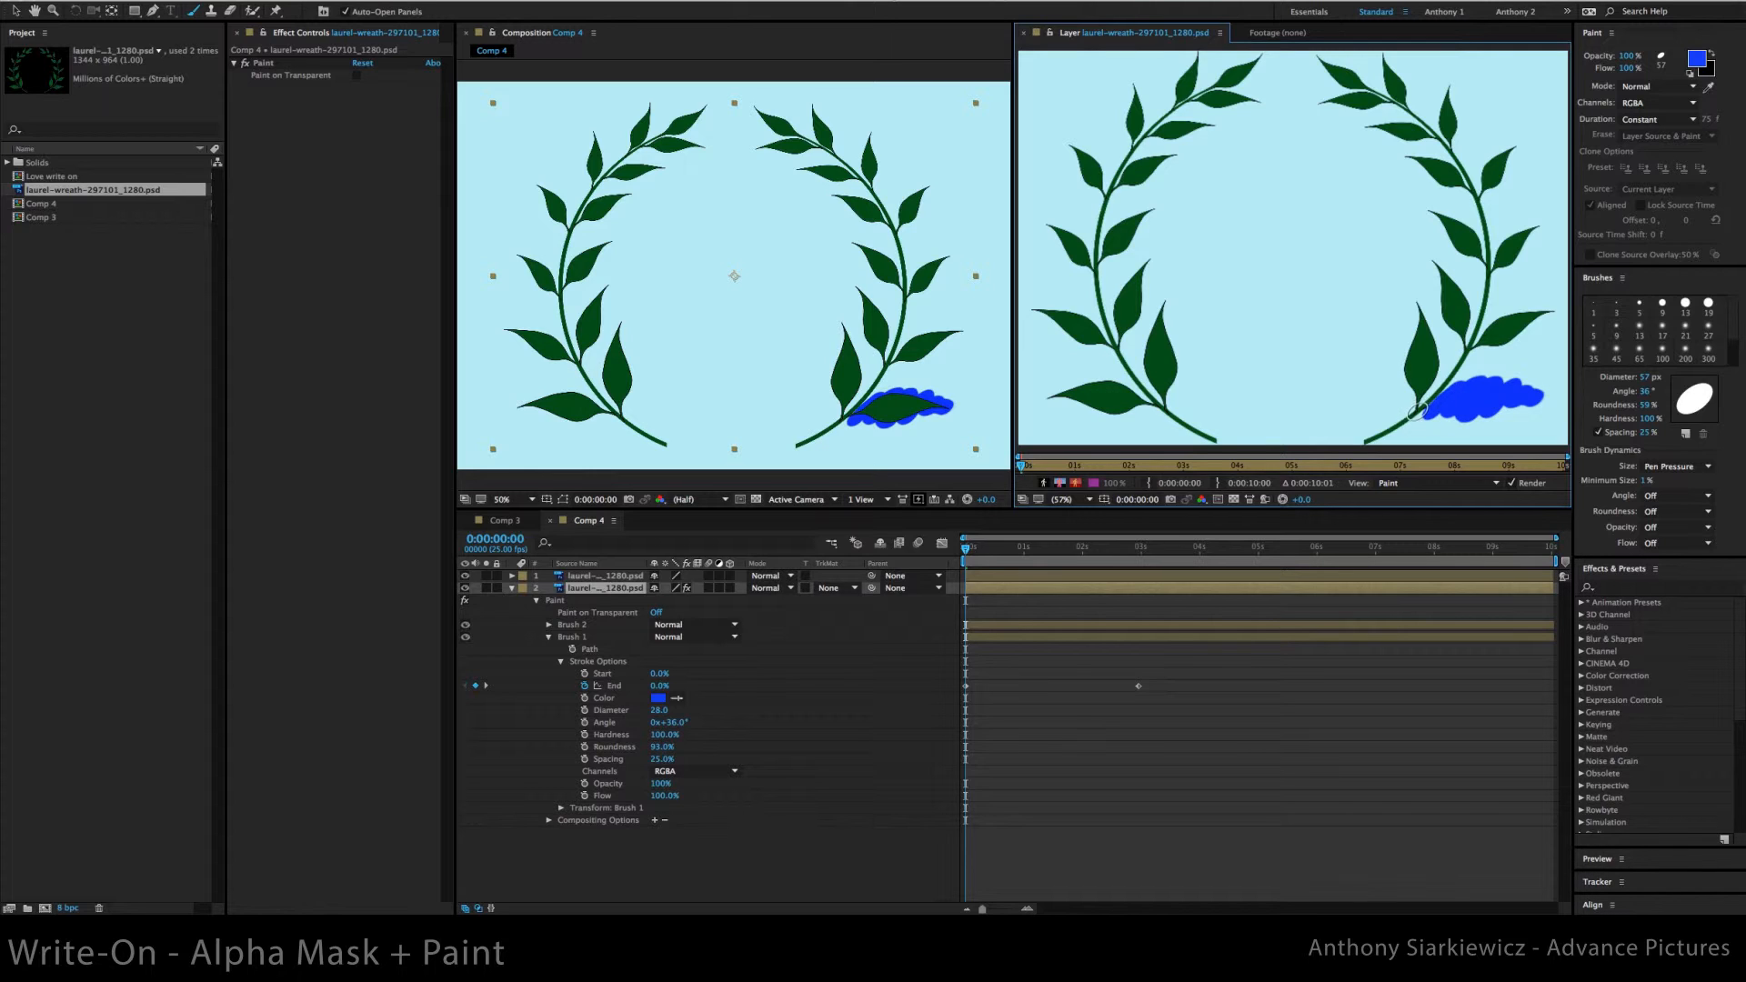
mouse_move(1416, 413)
mouse_down()
mouse_move(1435, 377)
mouse_move(1409, 378)
mouse_move(1440, 358)
mouse_move(1425, 360)
mouse_move(1413, 301)
mouse_up()
mouse_move(1480, 351)
mouse_down()
mouse_move(1505, 322)
mouse_move(1500, 356)
mouse_move(1521, 317)
mouse_move(1521, 342)
mouse_move(1563, 314)
mouse_up()
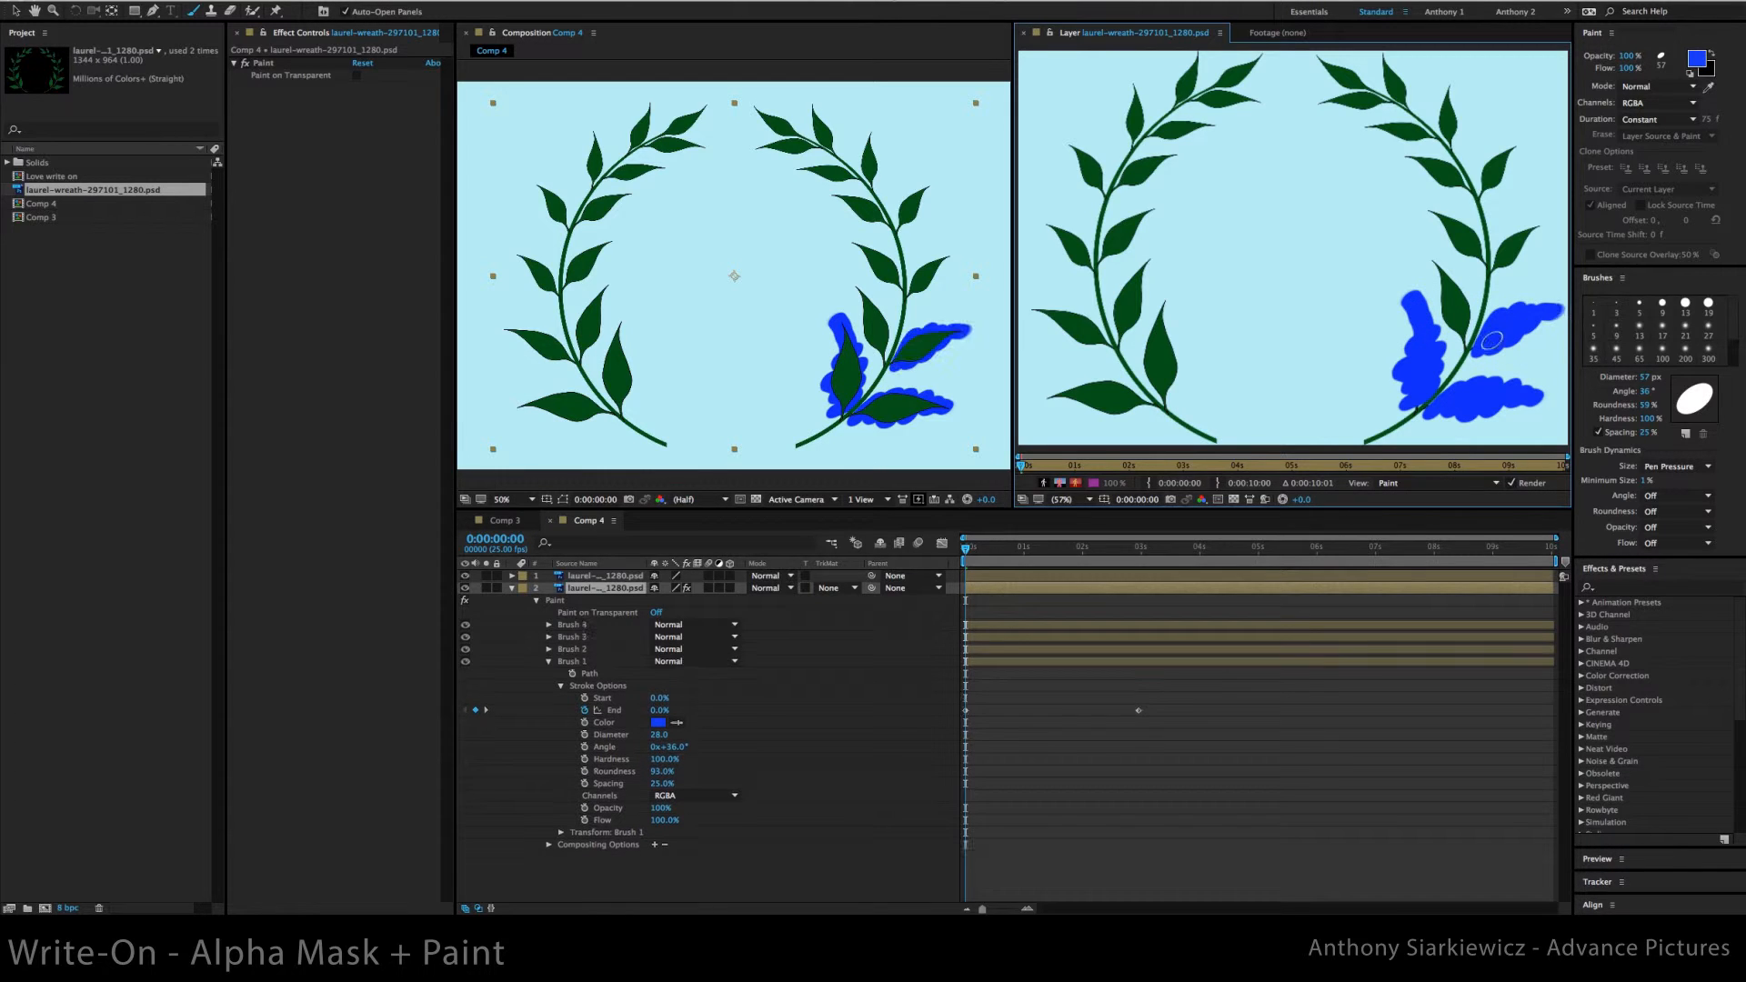
Paint a separate stroke over each remaining leaf up to the tip of the right branch, undoing and repainting stray strokes
mouse_move(1465, 355)
mouse_down()
mouse_move(1475, 313)
mouse_move(1455, 323)
mouse_move(1445, 271)
mouse_move(1560, 223)
mouse_up()
drag(1483, 273, 1434, 215)
mouse_move(1501, 209)
mouse_down()
mouse_move(1521, 155)
mouse_move(1460, 193)
mouse_move(1416, 164)
mouse_move(1470, 211)
mouse_move(1433, 175)
mouse_move(1465, 141)
mouse_move(1454, 92)
mouse_up()
key(super+z)
key(super+z)
mouse_move(1431, 146)
mouse_down()
mouse_move(1379, 134)
mouse_move(1443, 94)
mouse_move(1423, 111)
mouse_move(1391, 72)
mouse_move(1390, 122)
mouse_move(1313, 102)
mouse_up()
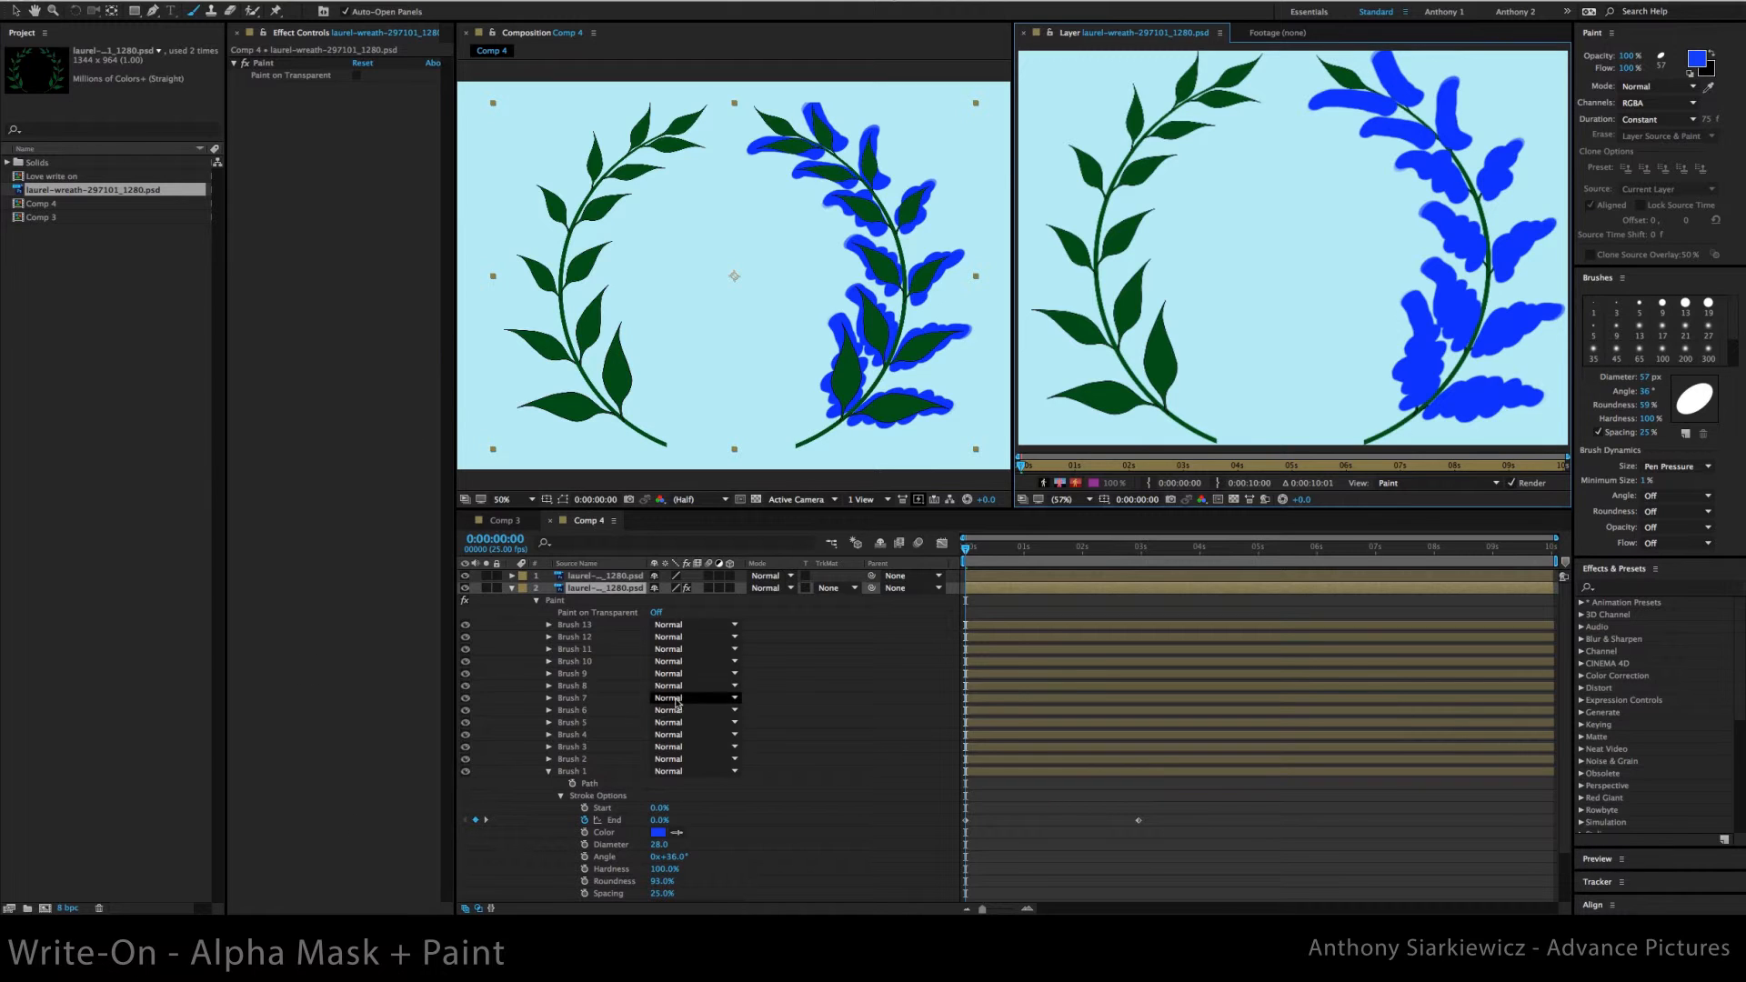
Keyframe Brush 2's End from 0% at 0:00:00:00 to 100% at 0:00:00:14
click(550, 772)
click(548, 760)
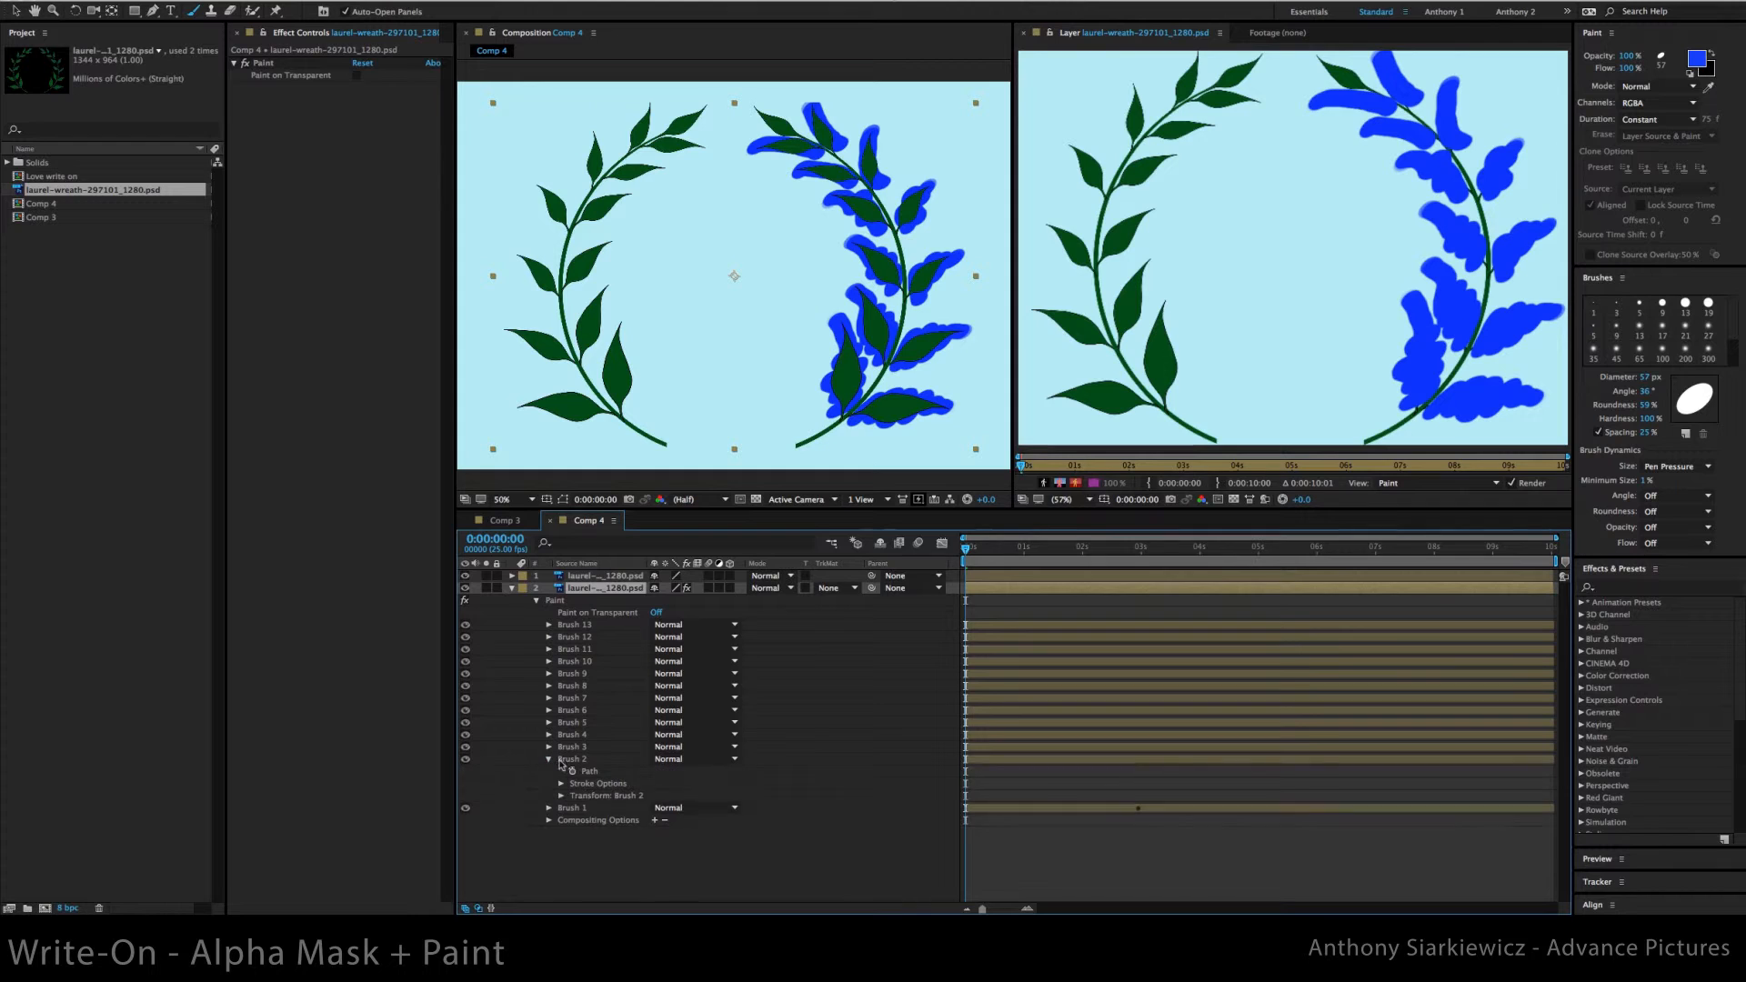
click(563, 784)
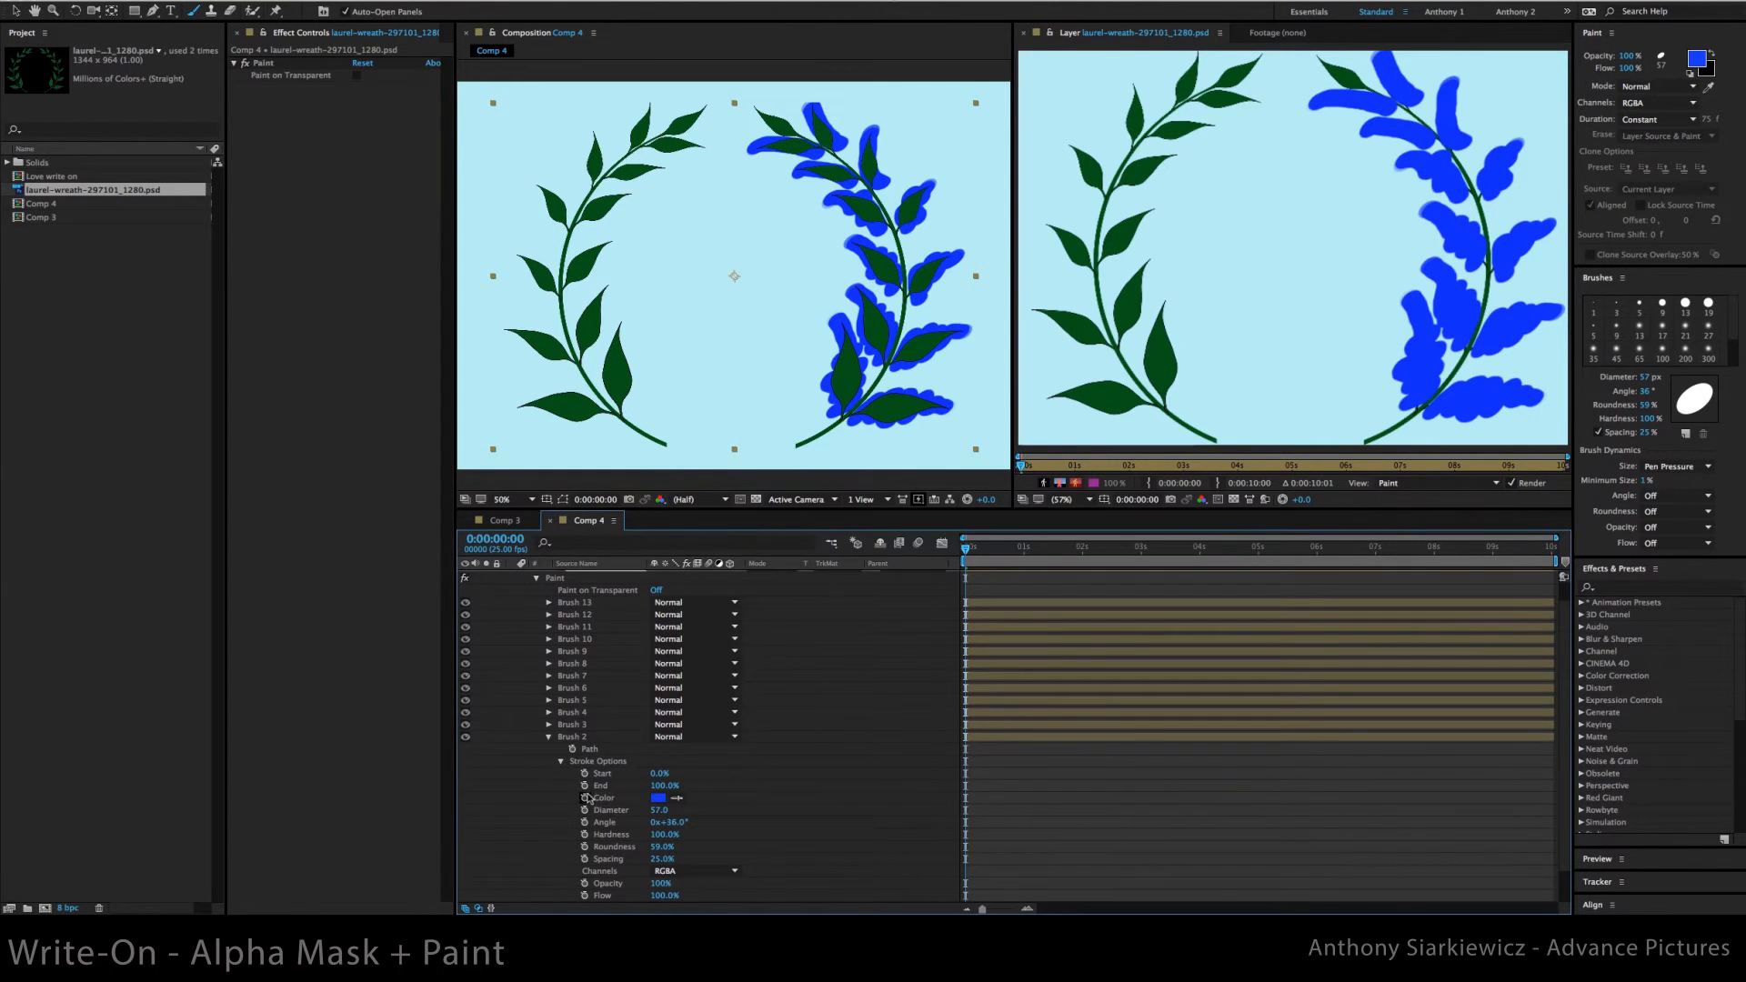
drag(663, 789, 591, 786)
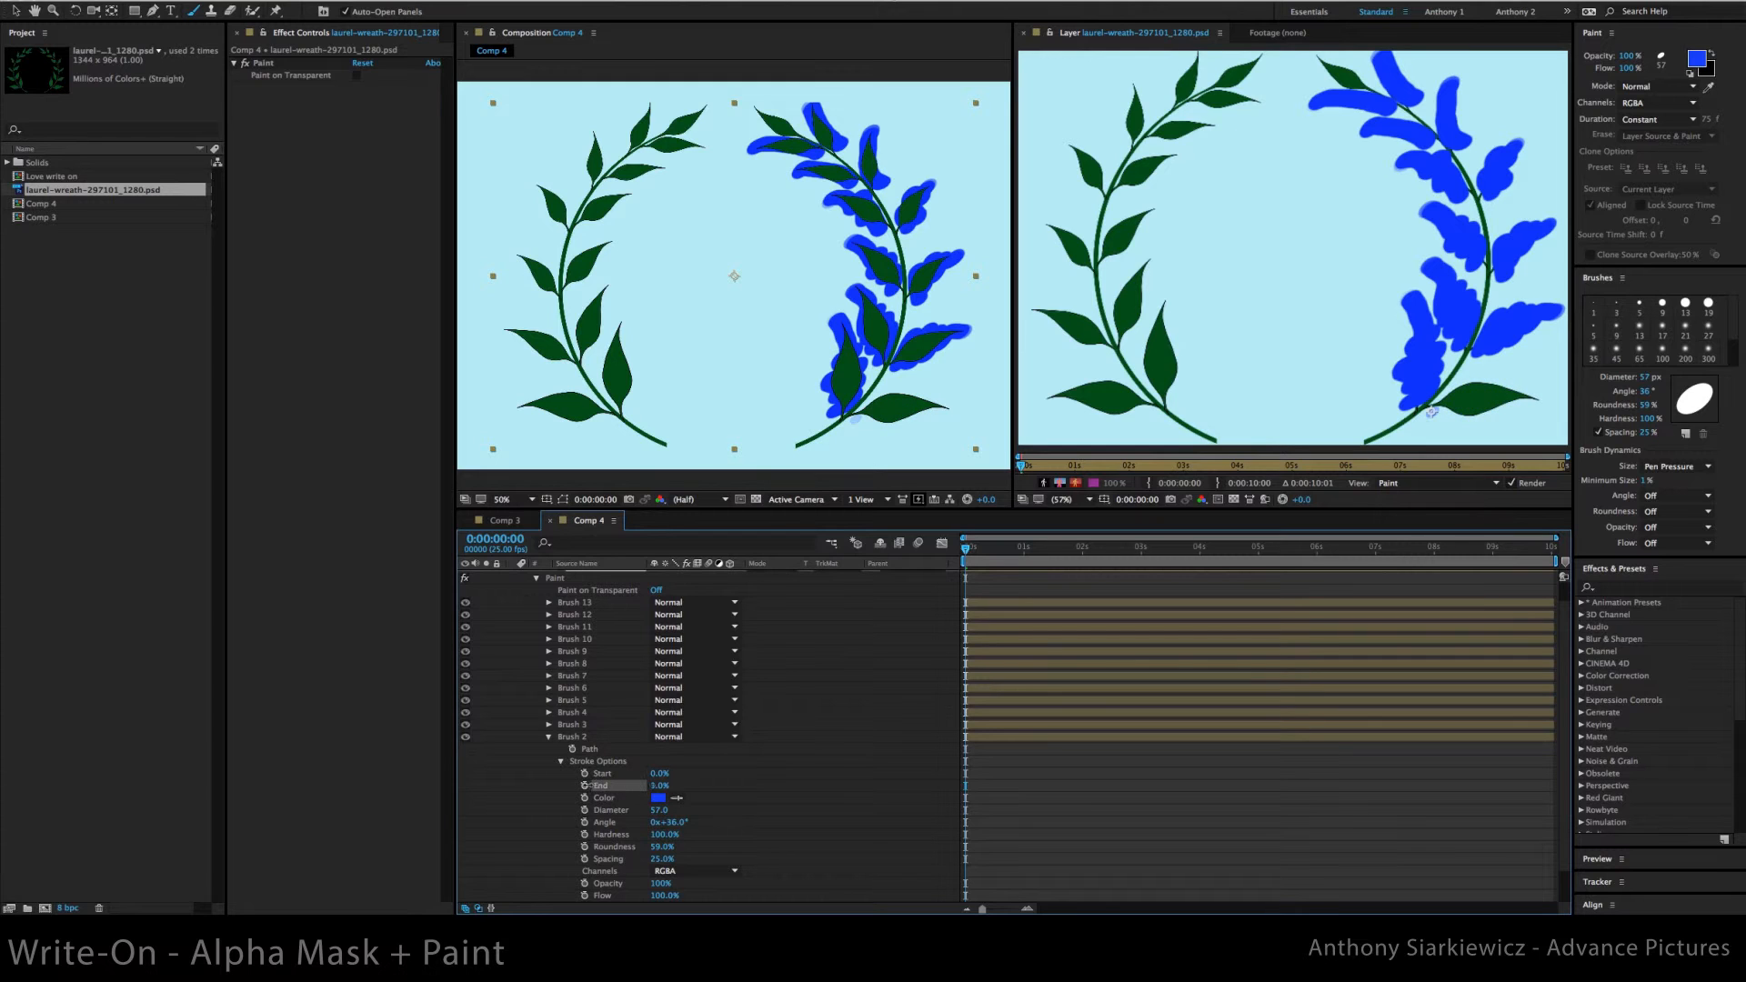
click(585, 785)
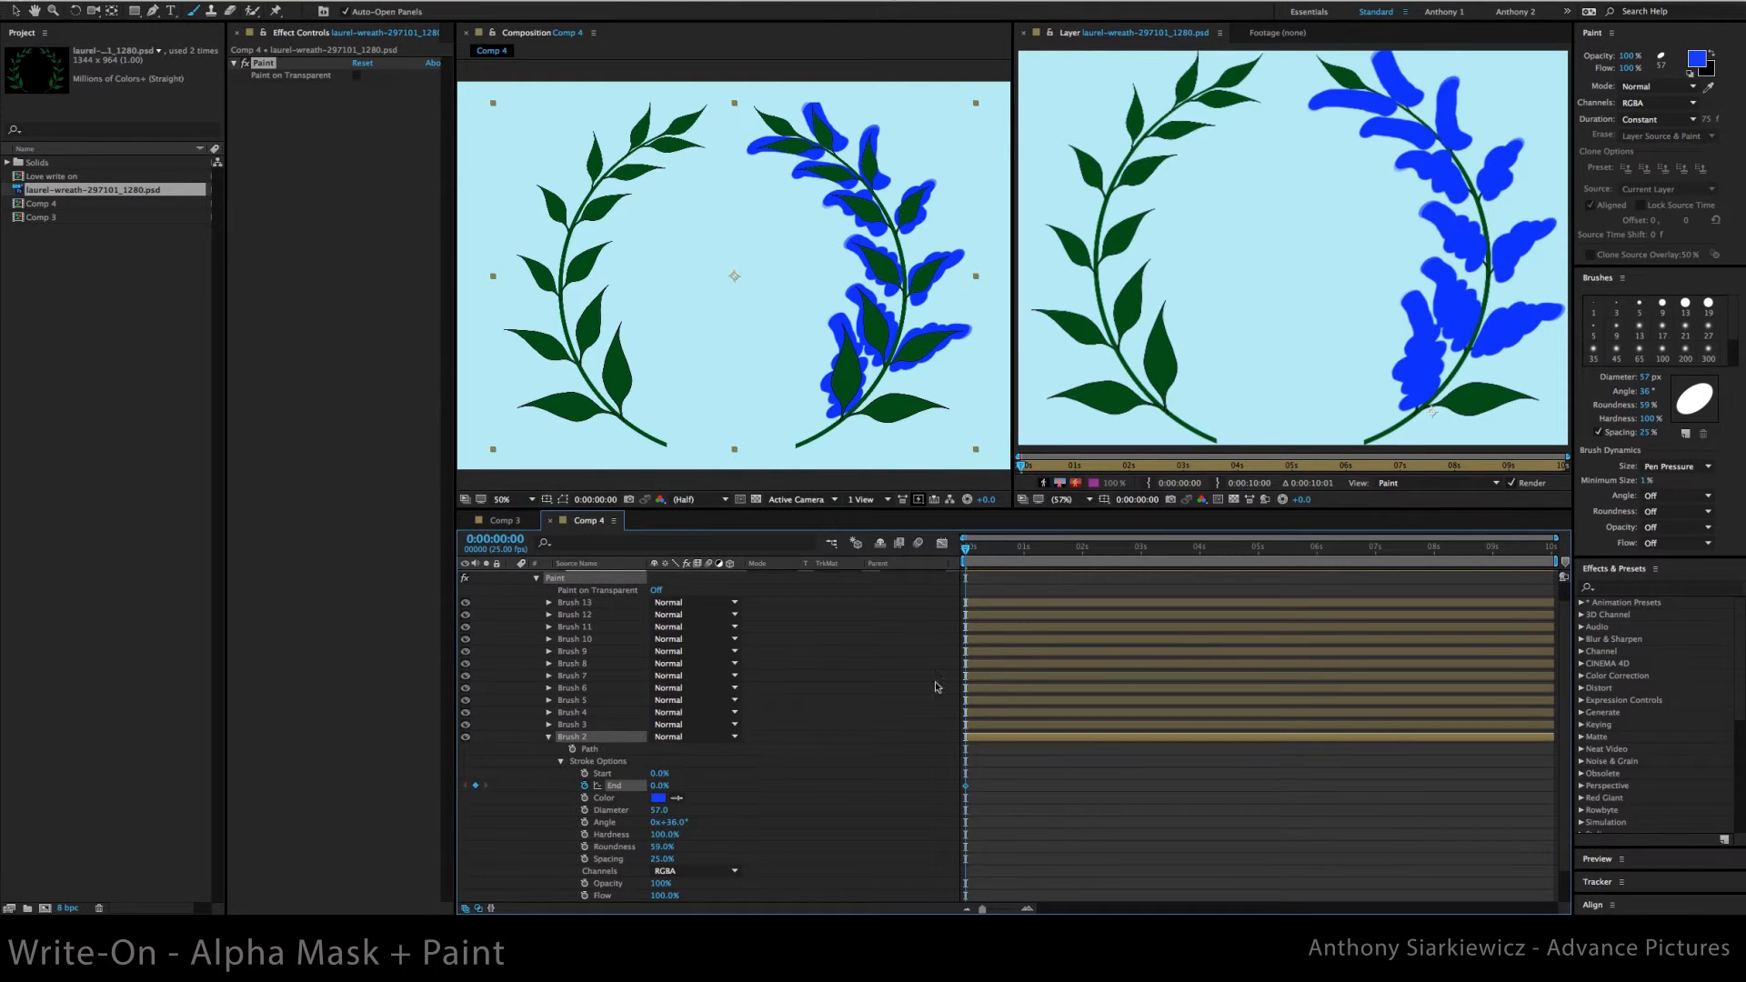
click(998, 554)
drag(659, 787, 774, 783)
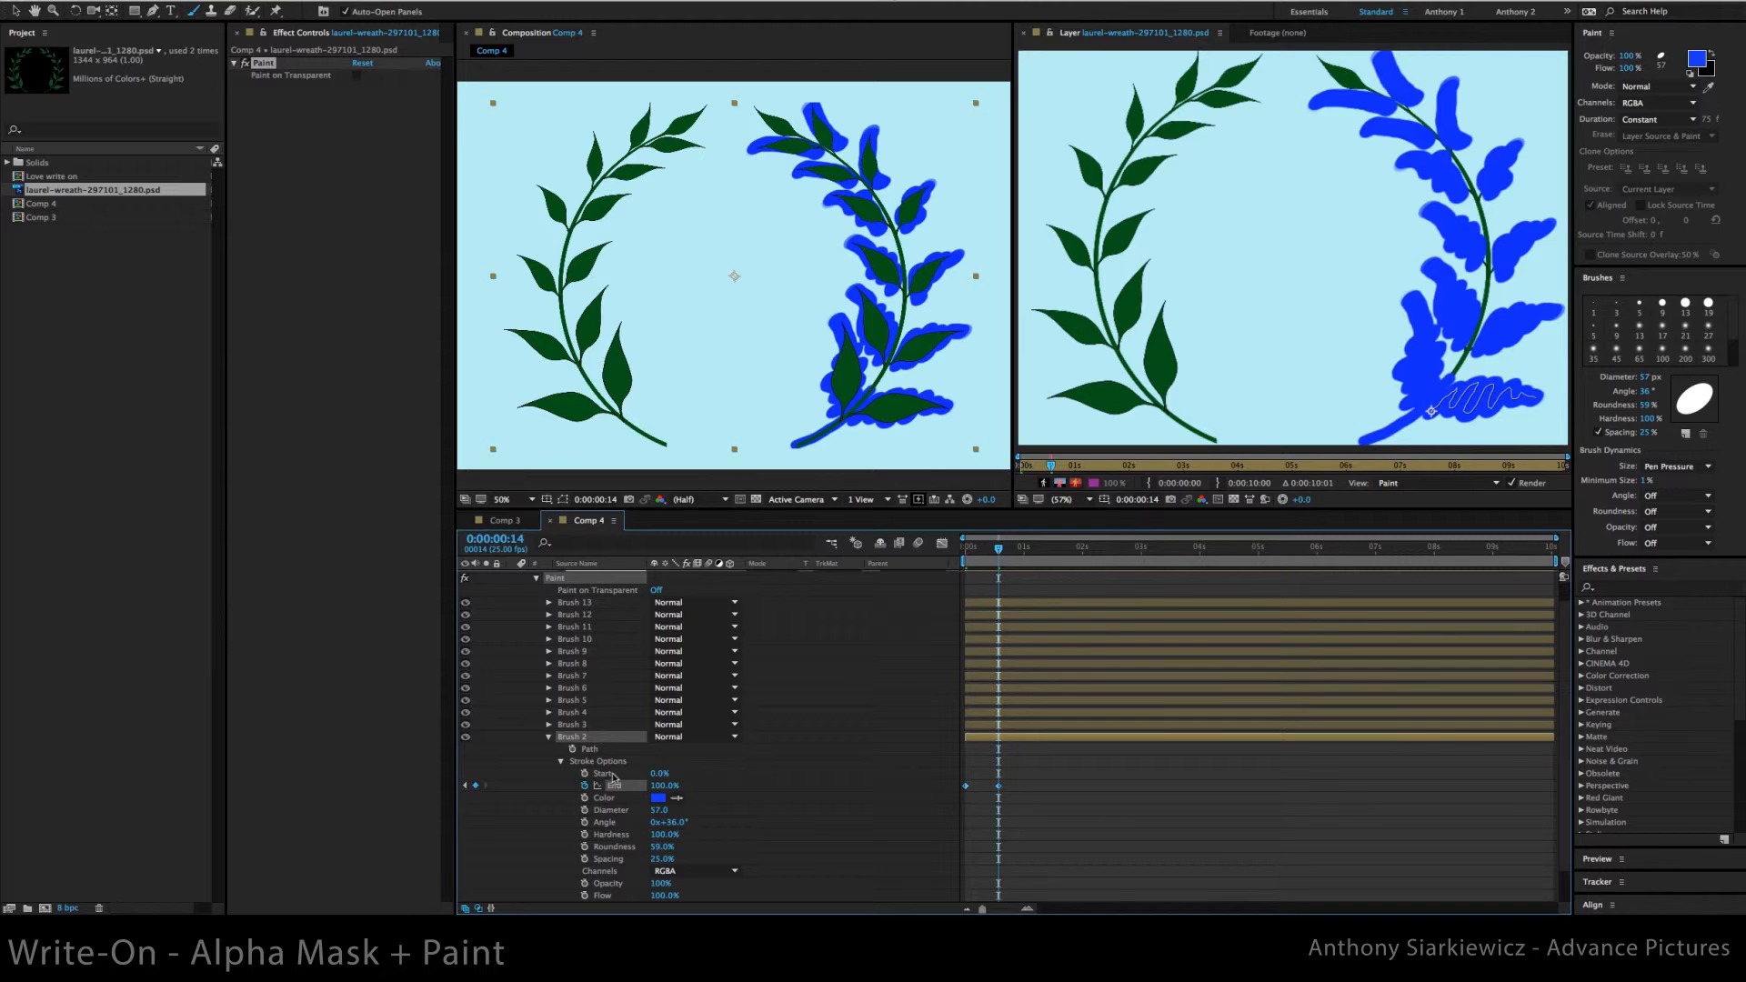
Copy Brush 2's End keyframes to Brushes 3 through 13, with the first keyframe at 0:00:00:00
click(574, 726)
right_click(582, 606)
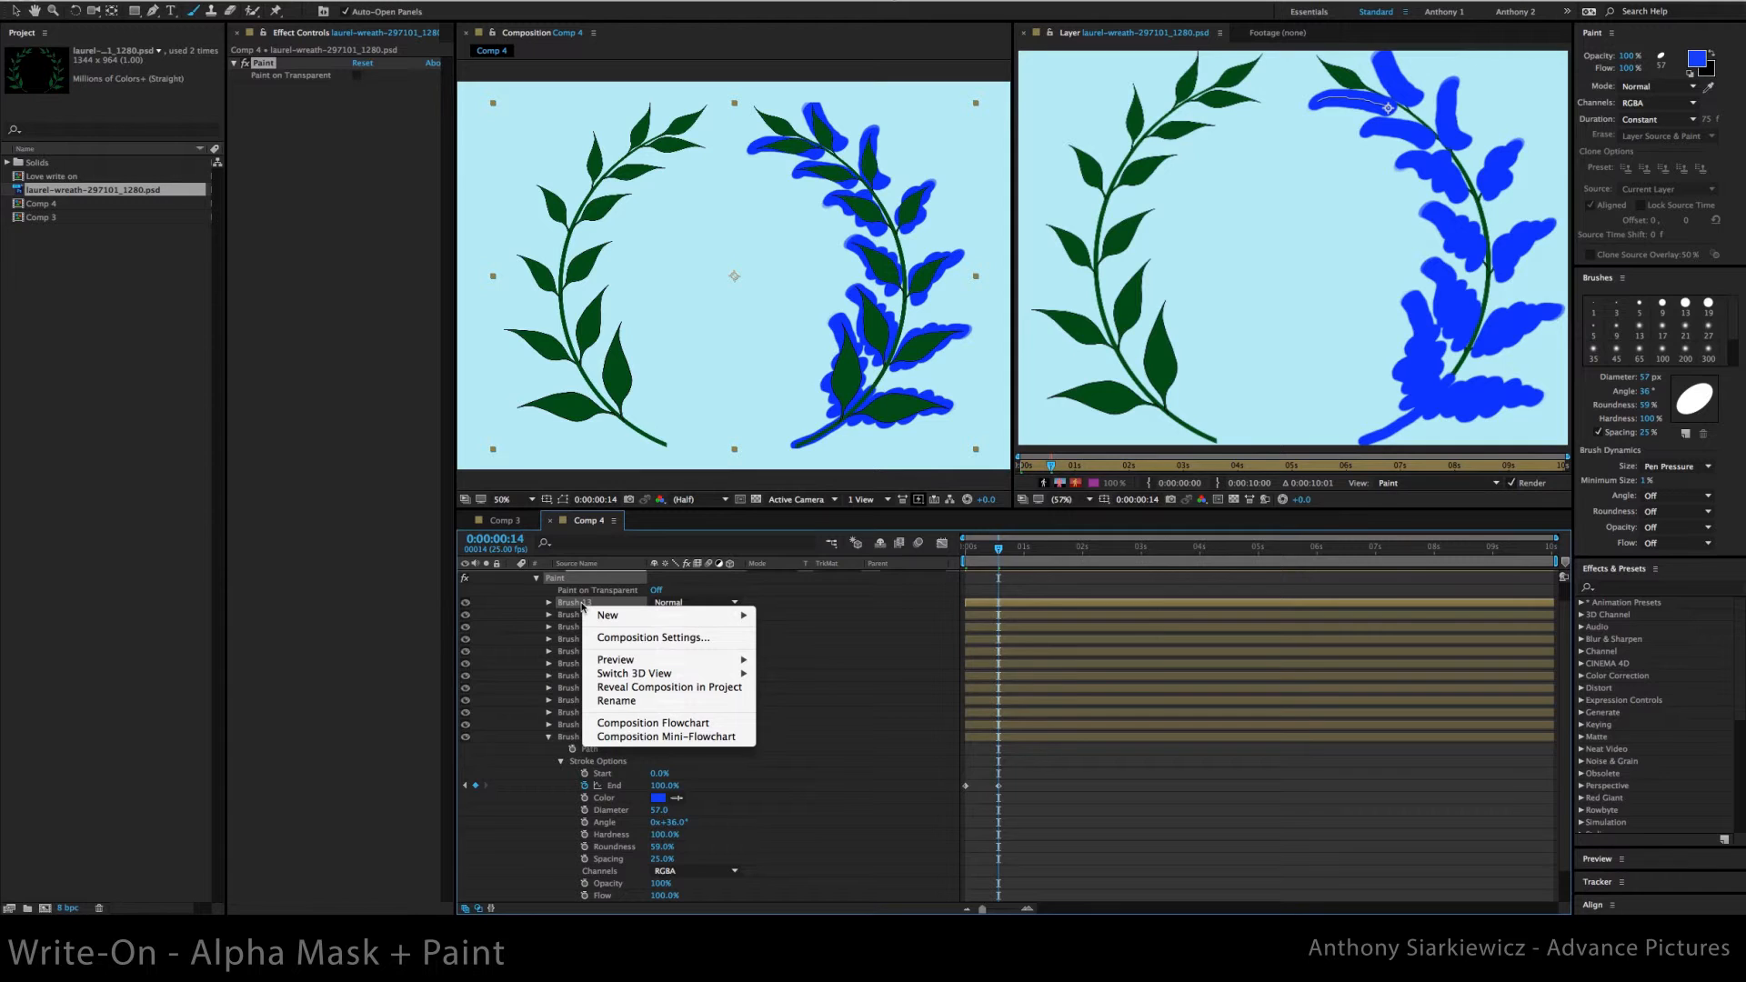
click(571, 727)
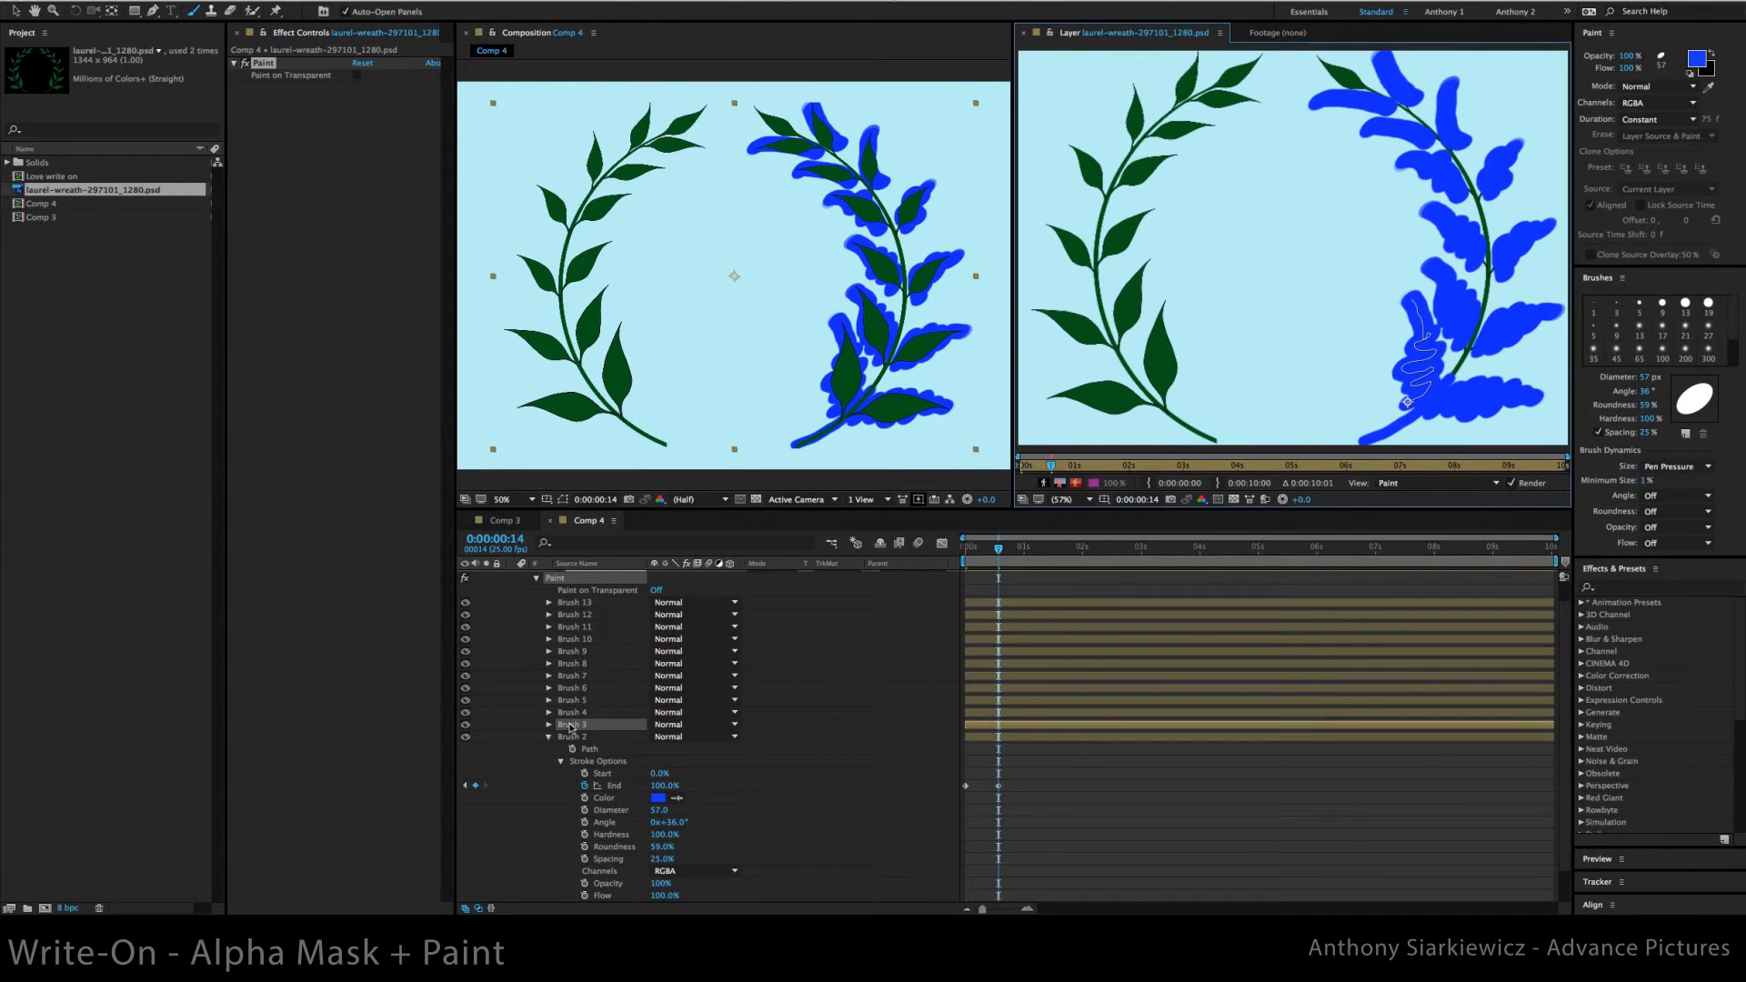
shift+click(571, 604)
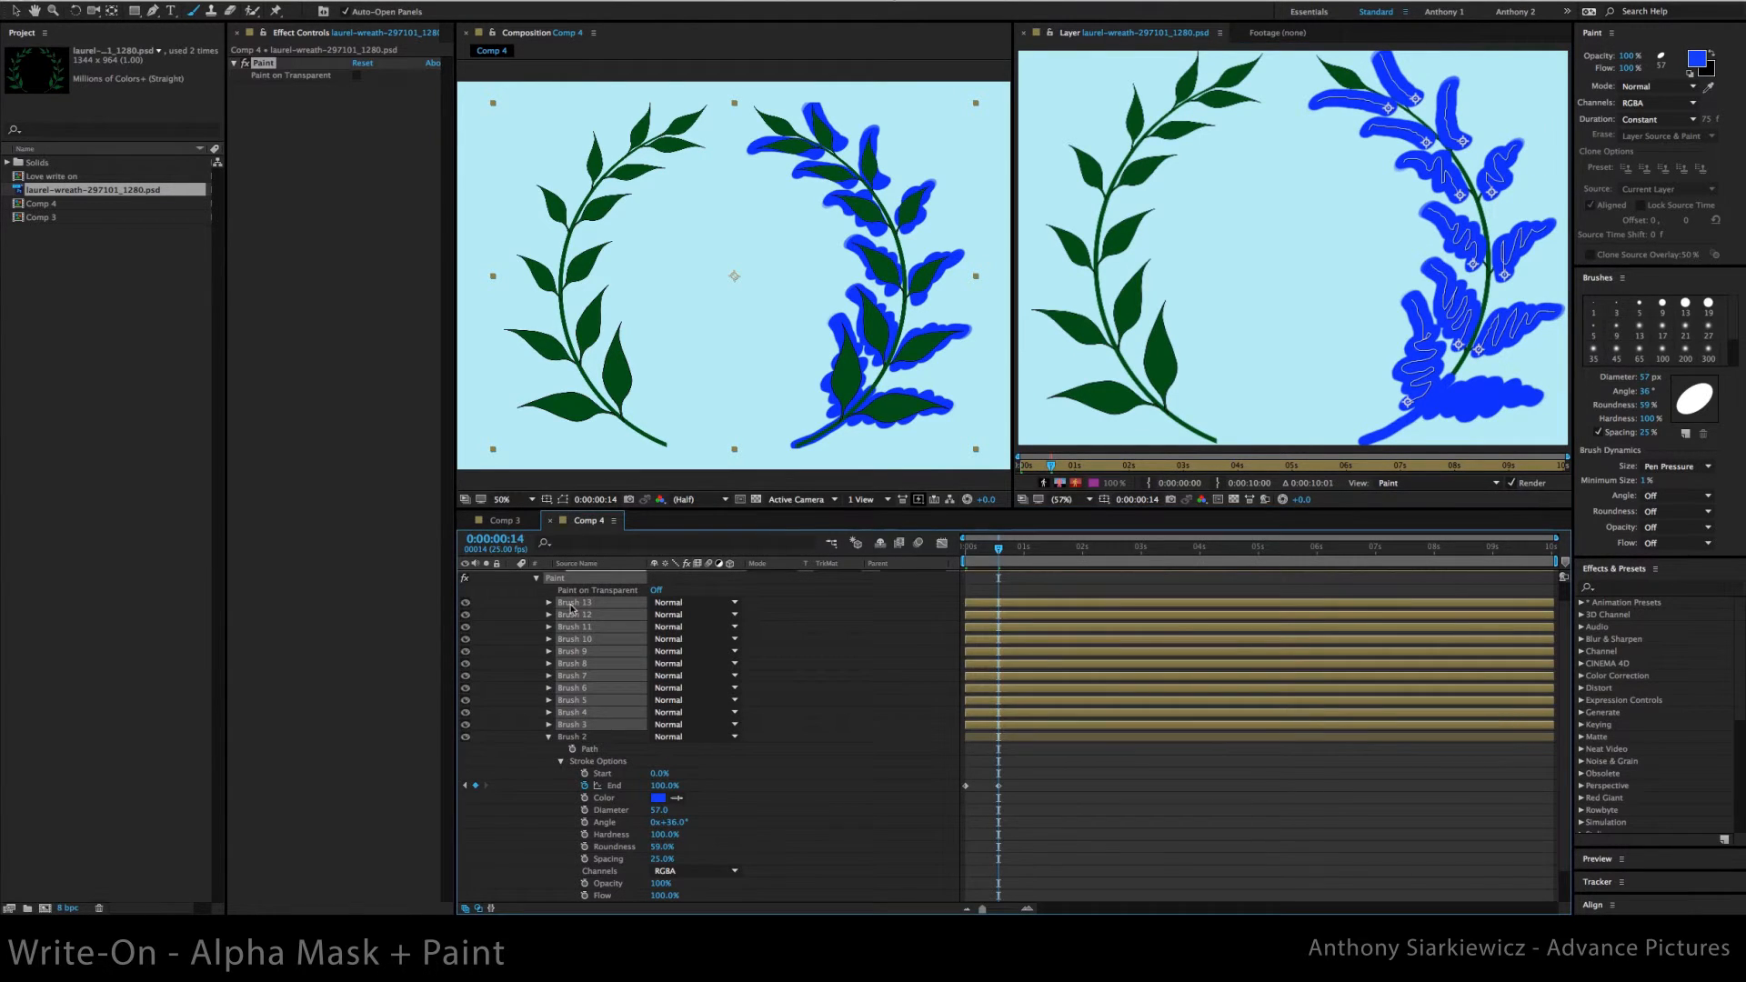
key(ctrl+v)
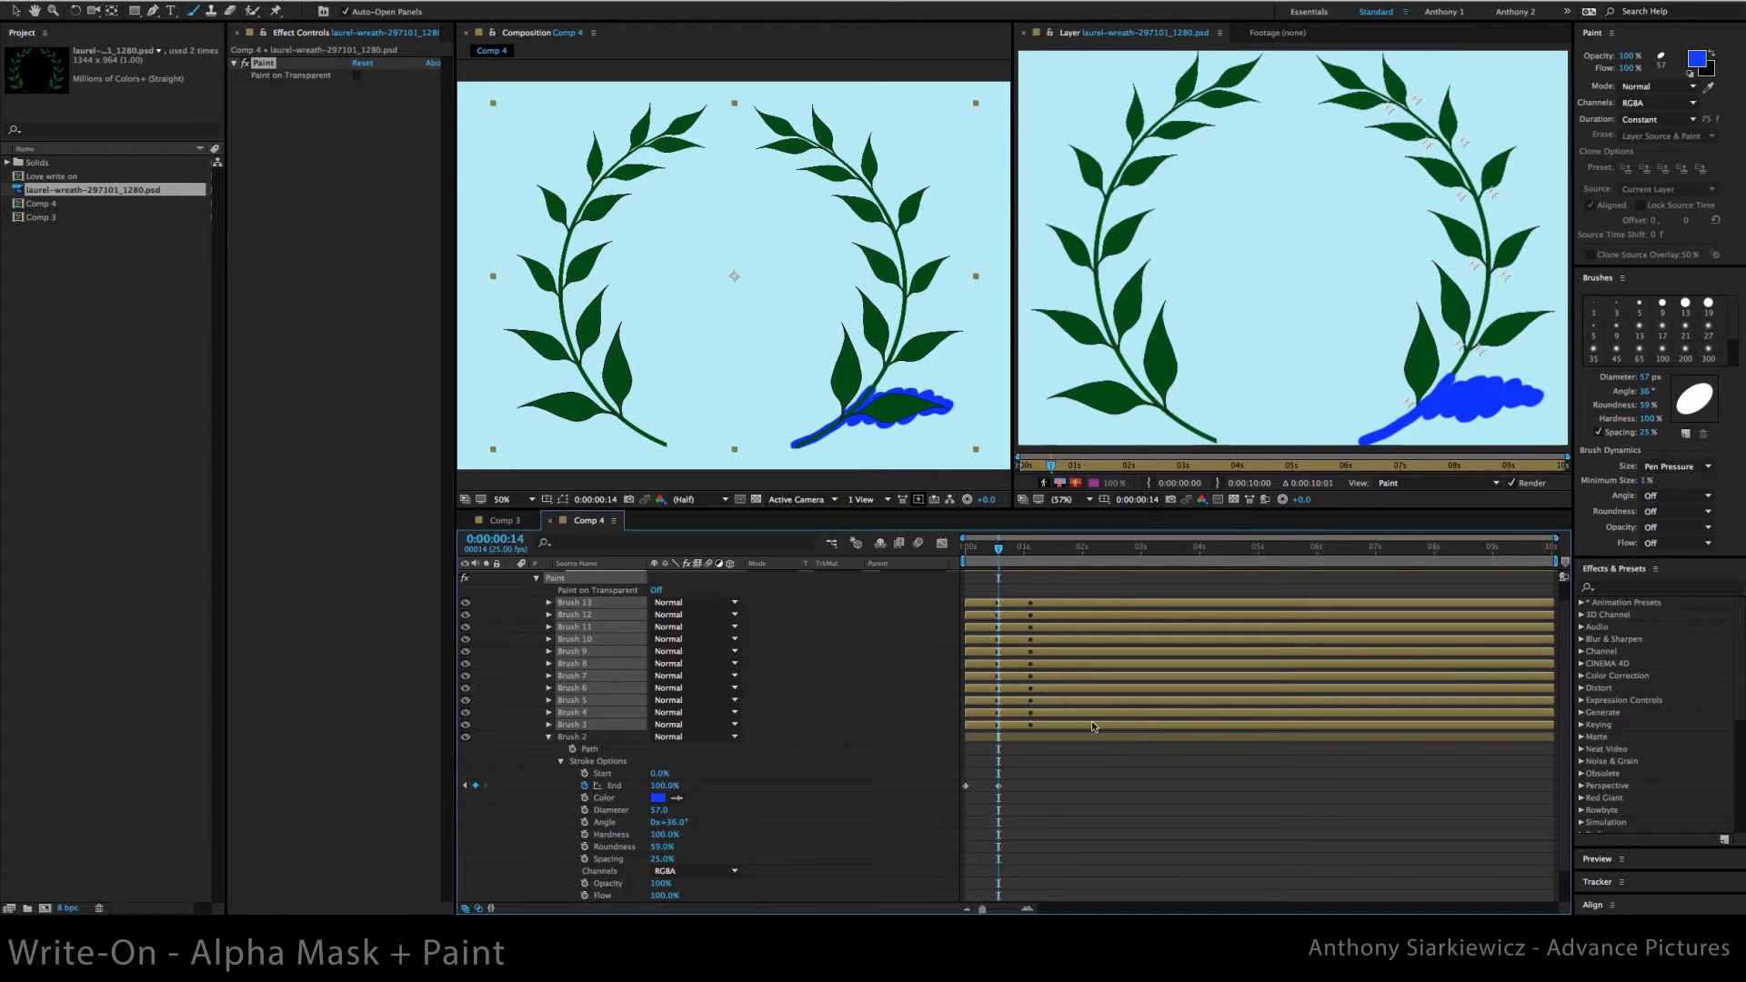
key(ctrl+z)
drag(998, 550, 957, 551)
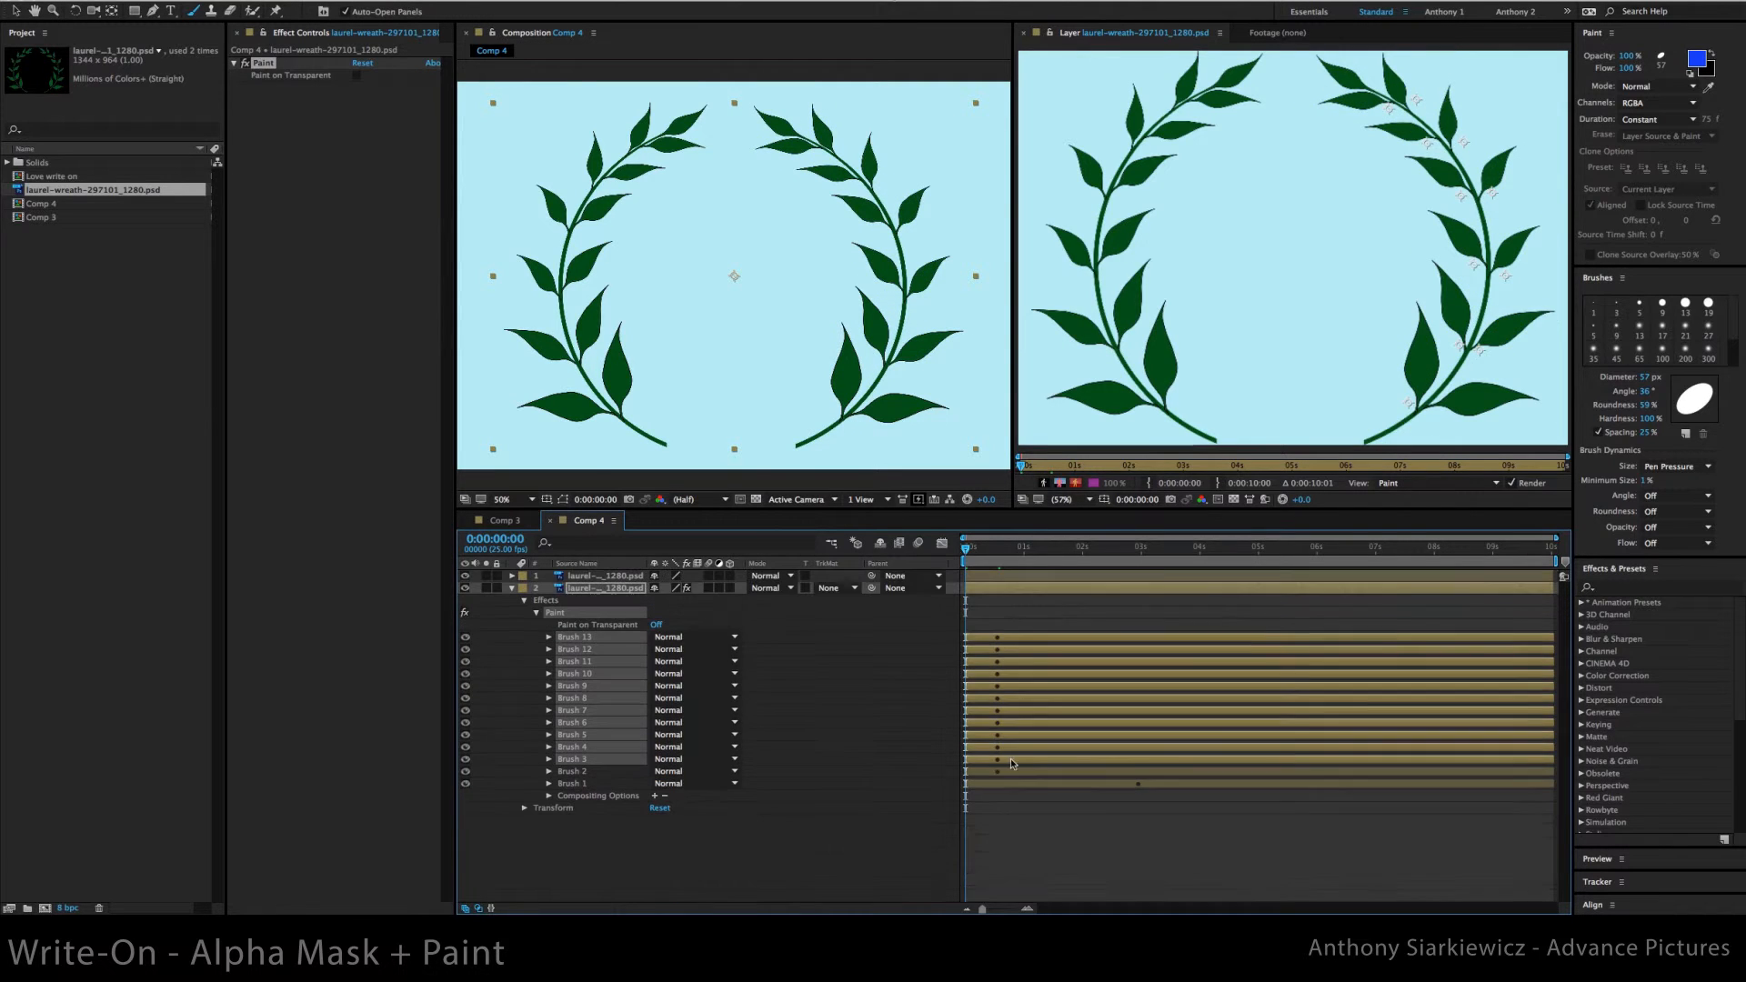
Shift the bars of Brushes 2 to 13 to start near 3 seconds, and bring Brushes 2 and 3 back to about 0:00:00:15
mouse_move(1011, 758)
mouse_down()
mouse_move(1260, 795)
mouse_move(1242, 793)
mouse_up()
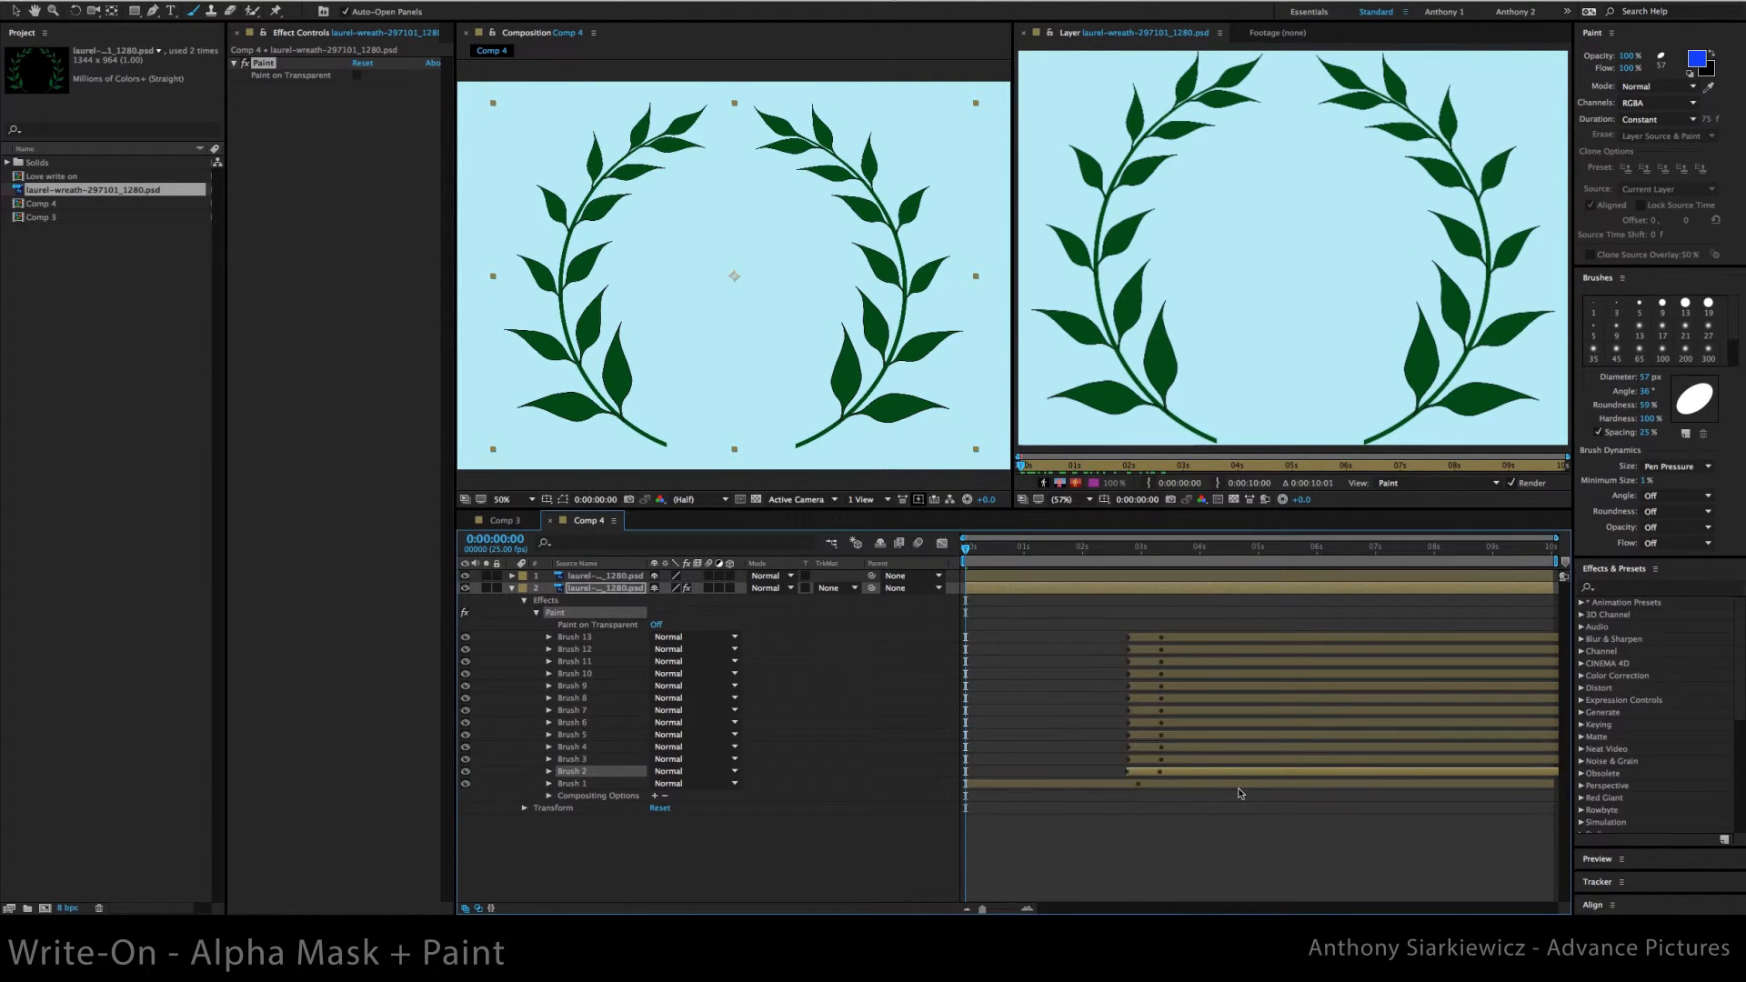
key(space)
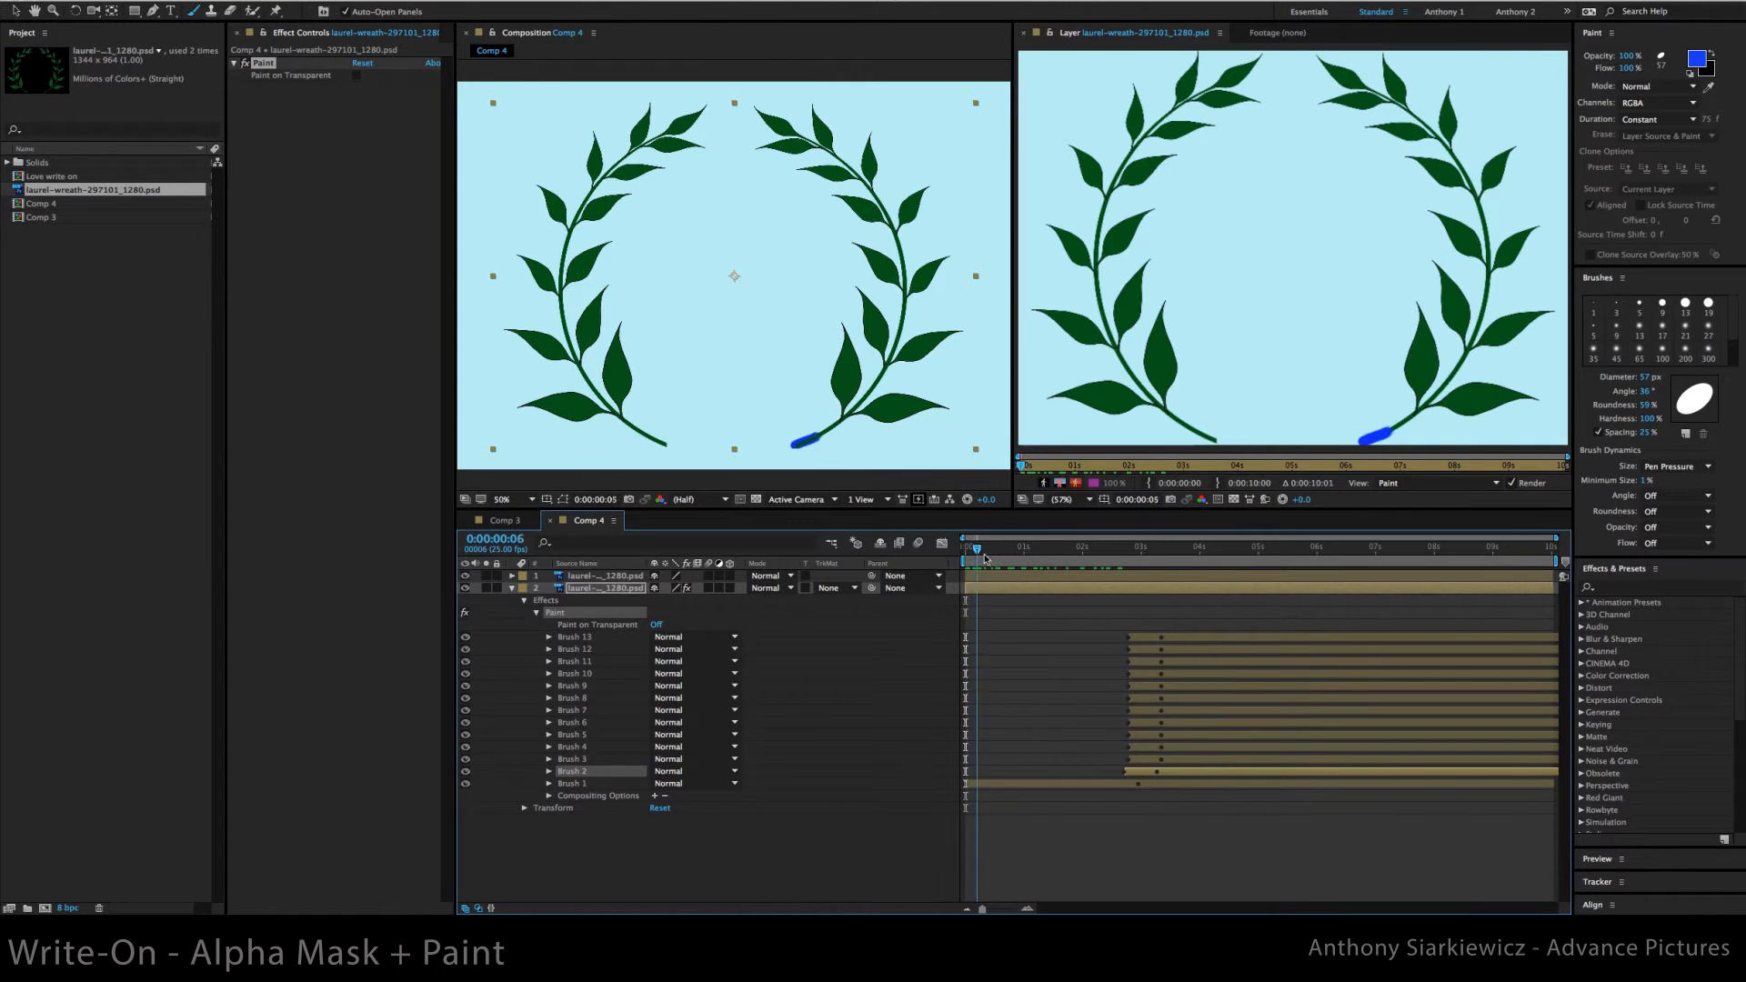
shift+click(1176, 762)
drag(1176, 764, 1055, 768)
Move Brushes 4 and 5 to start at about 0:00:00:19, and Brushes 6 and 7 at 0:00:01:03
drag(1000, 549, 1012, 552)
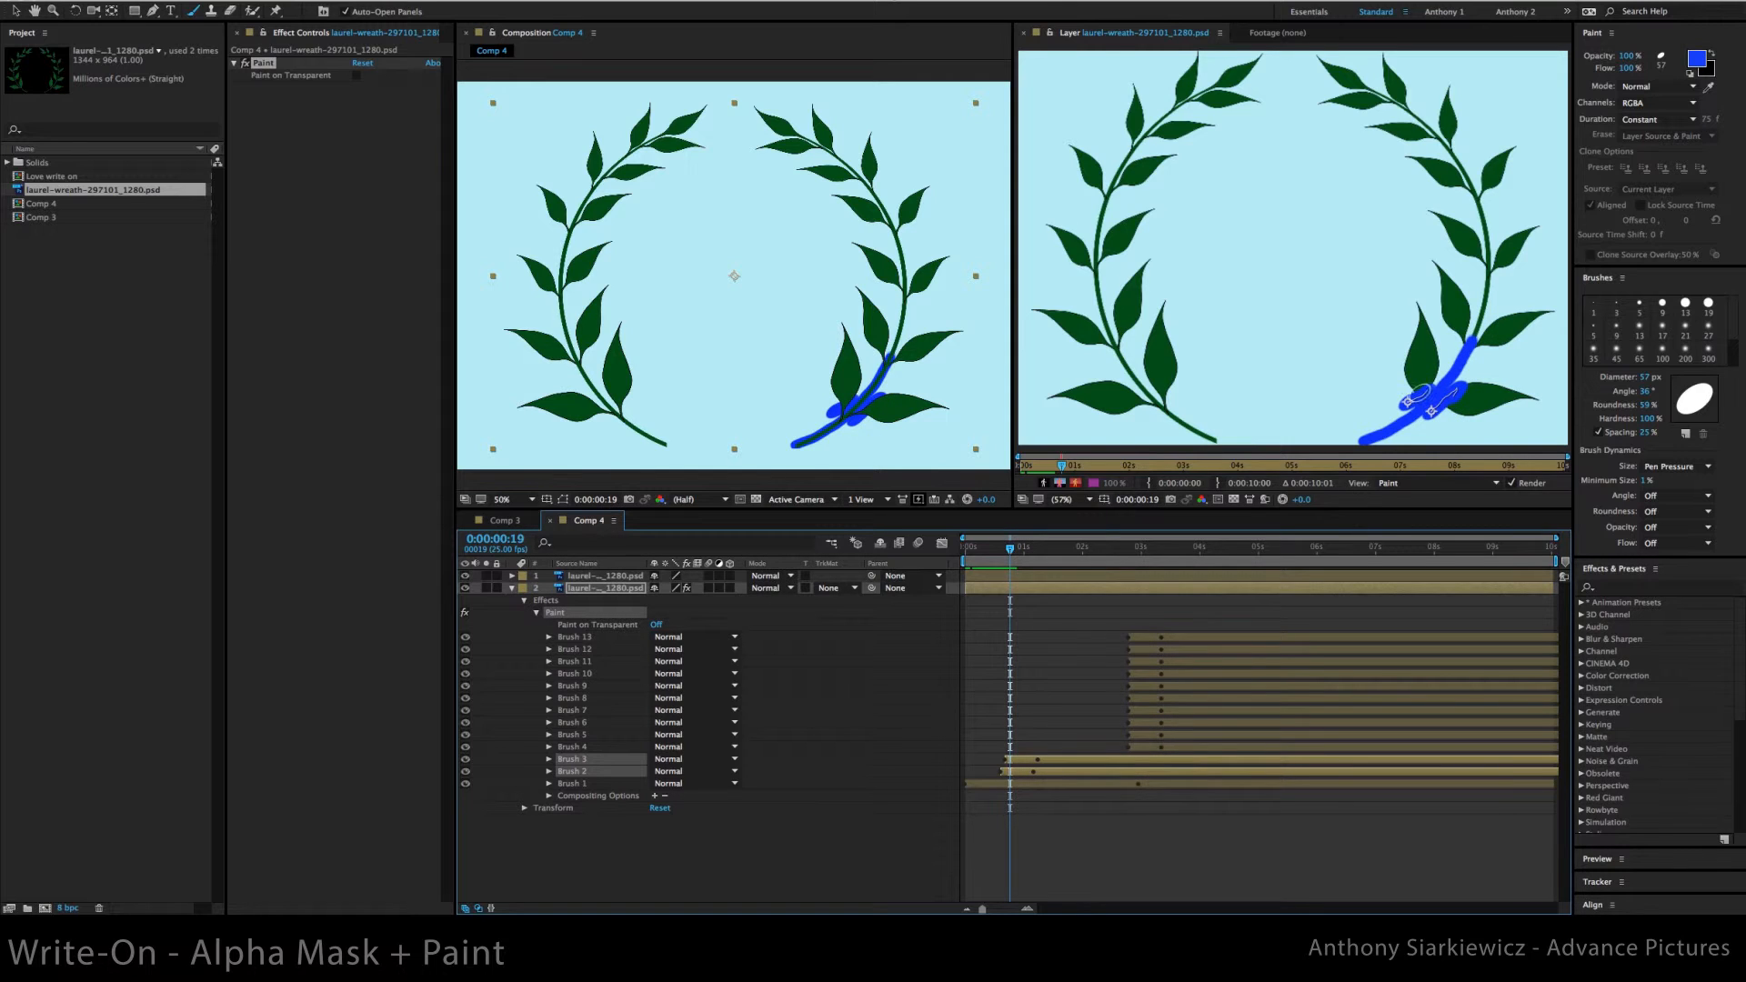
click(1176, 737)
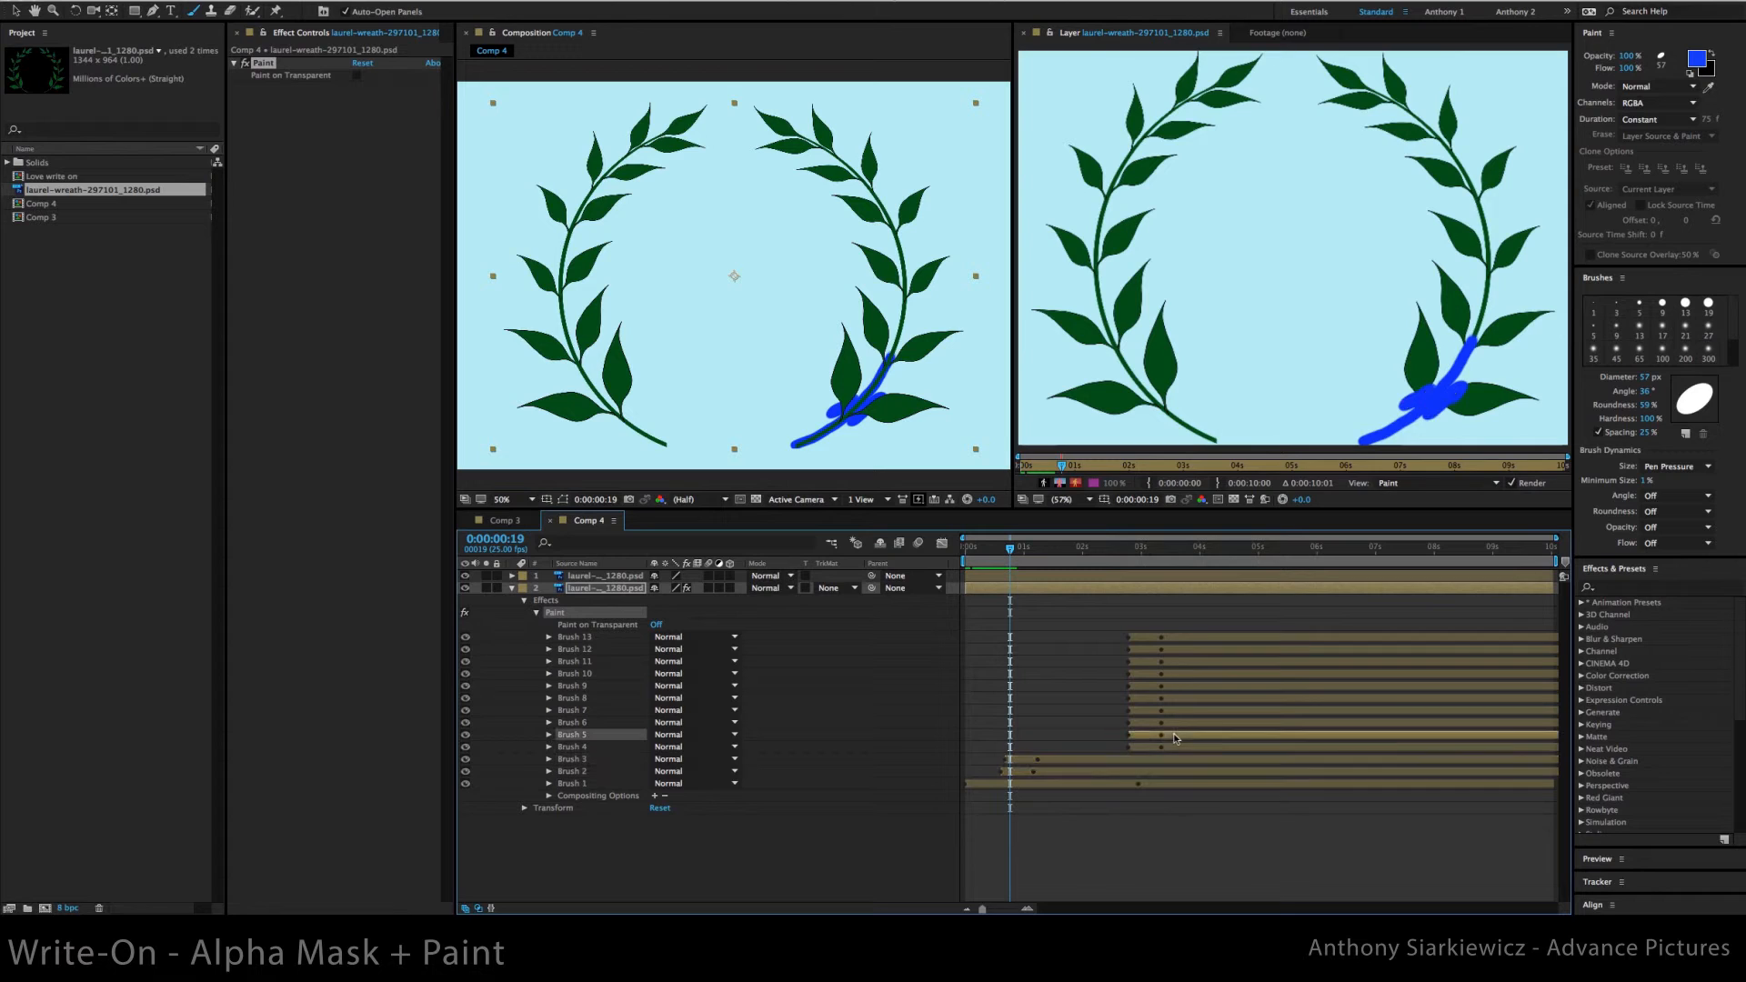
shift+click(1177, 745)
drag(1178, 748, 1070, 751)
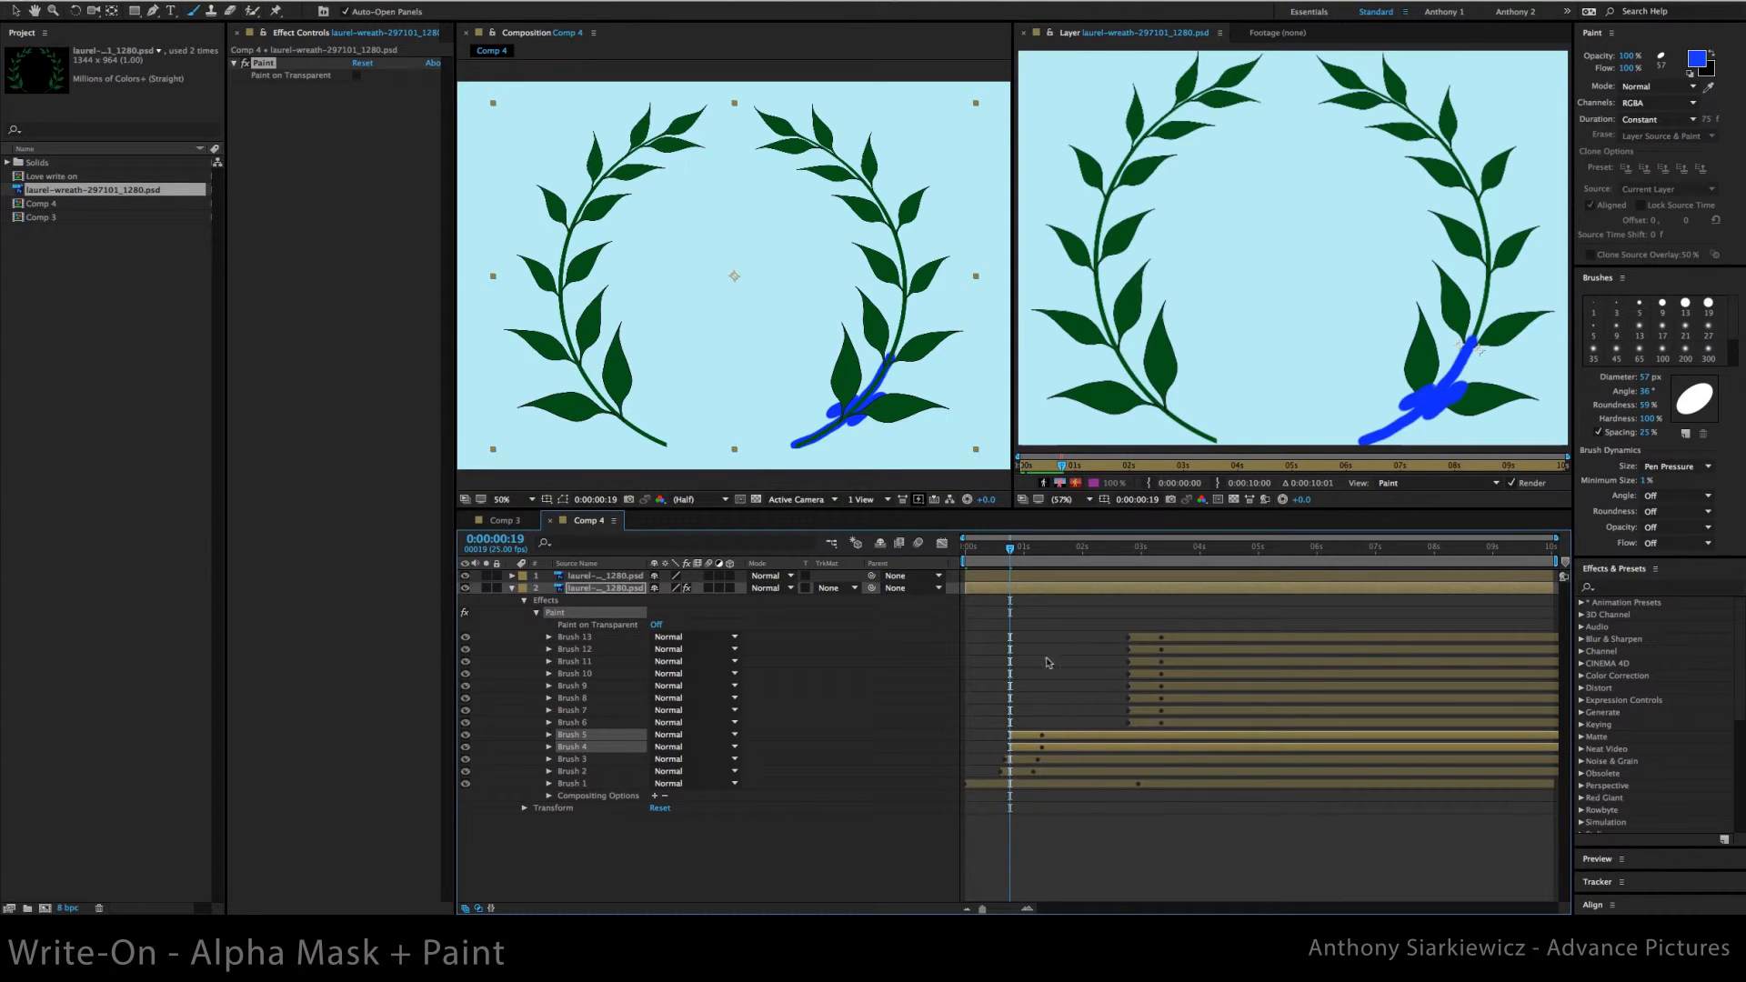
drag(1011, 559, 1032, 551)
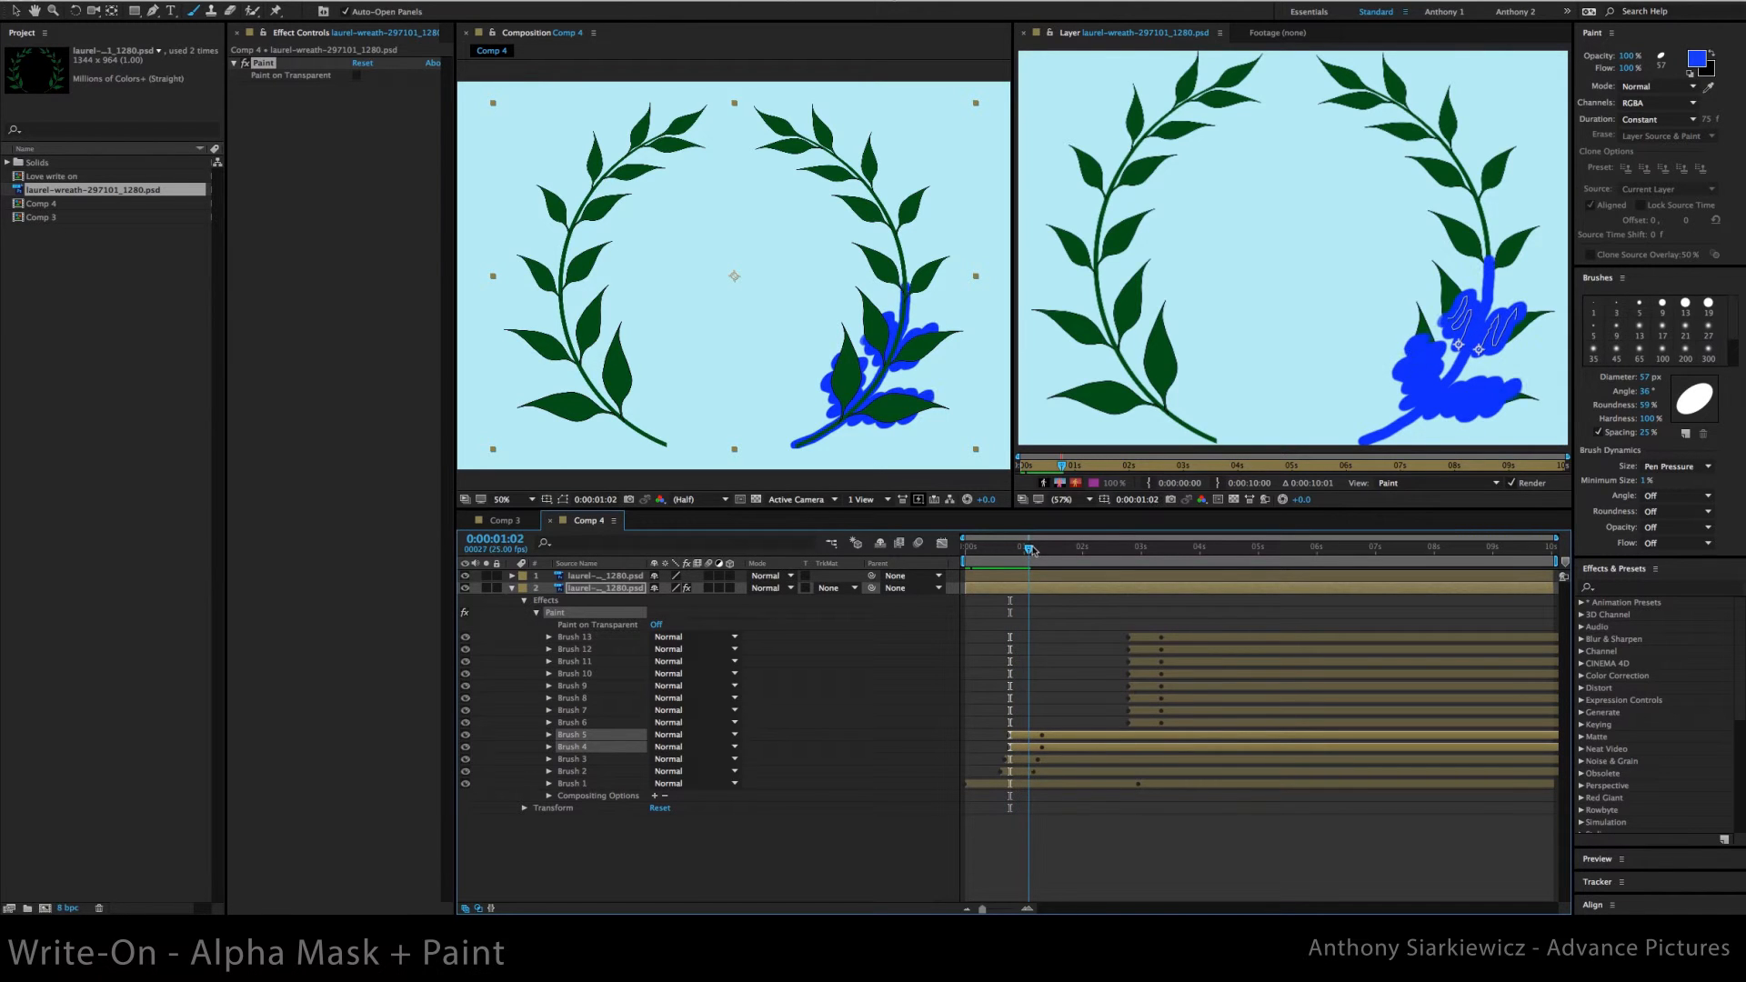
click(1182, 712)
shift+click(1182, 725)
drag(1179, 725, 1099, 722)
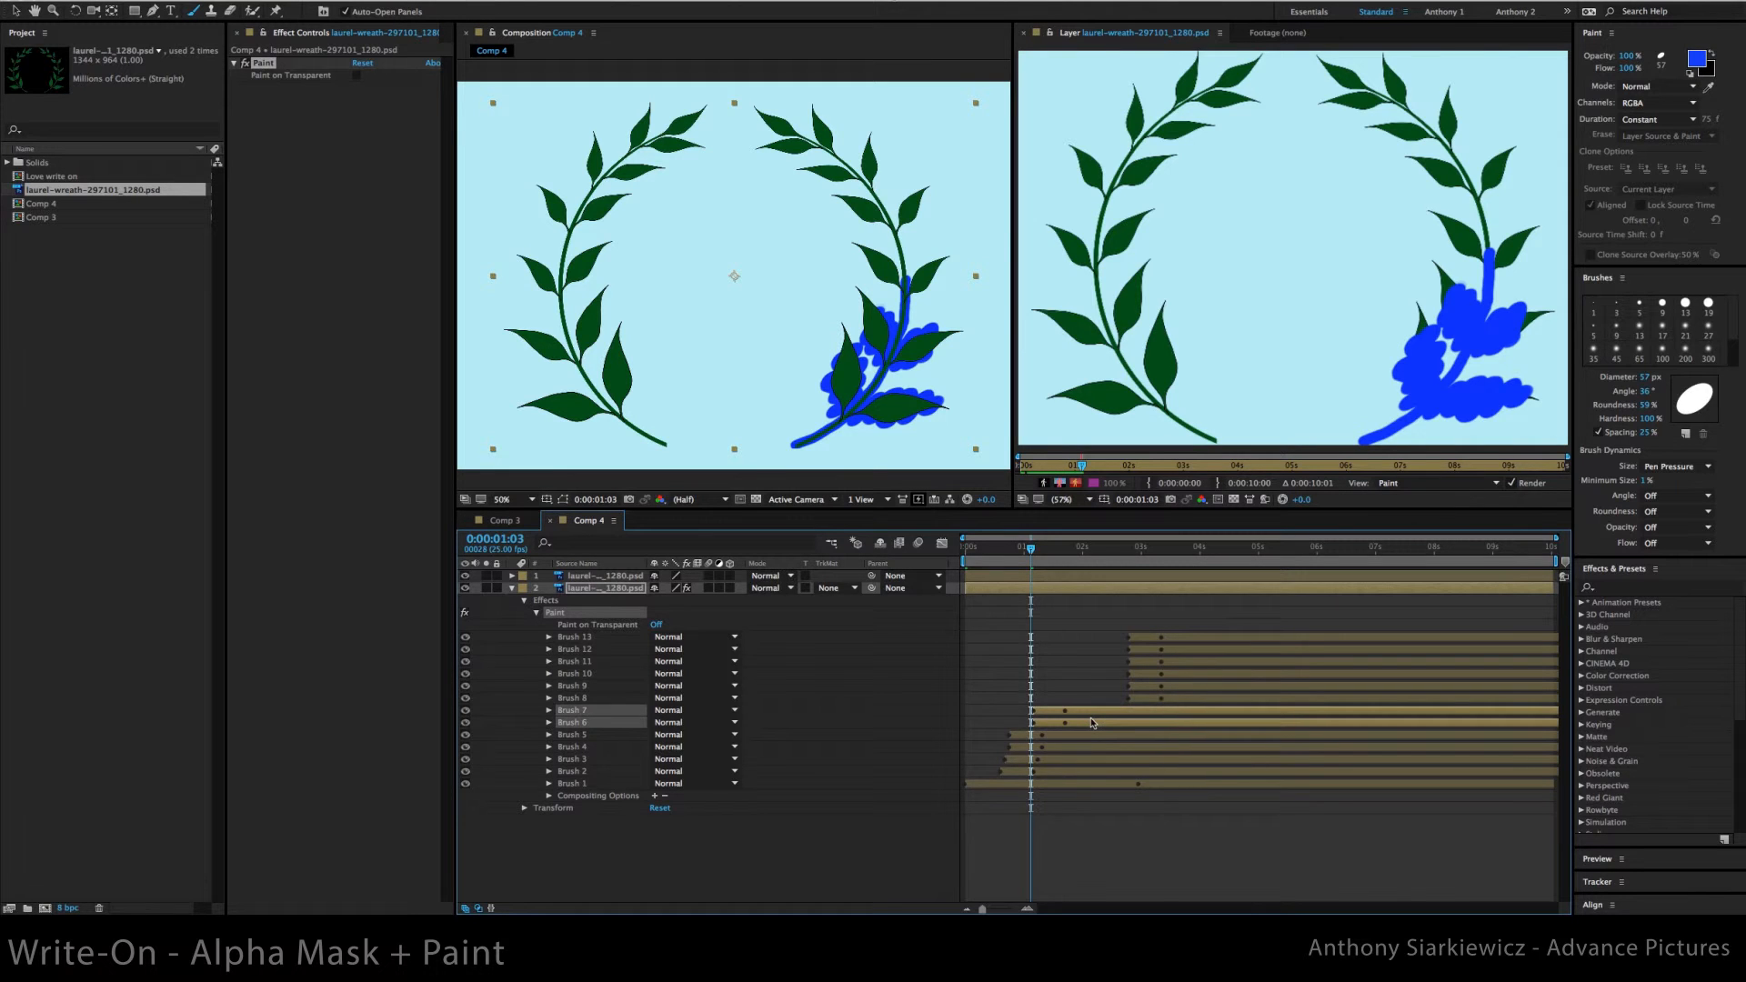
Move Brushes 8 and 9 to start at 0:00:01:10, and Brushes 10 and 11 at 0:00:01:18
click(1186, 685)
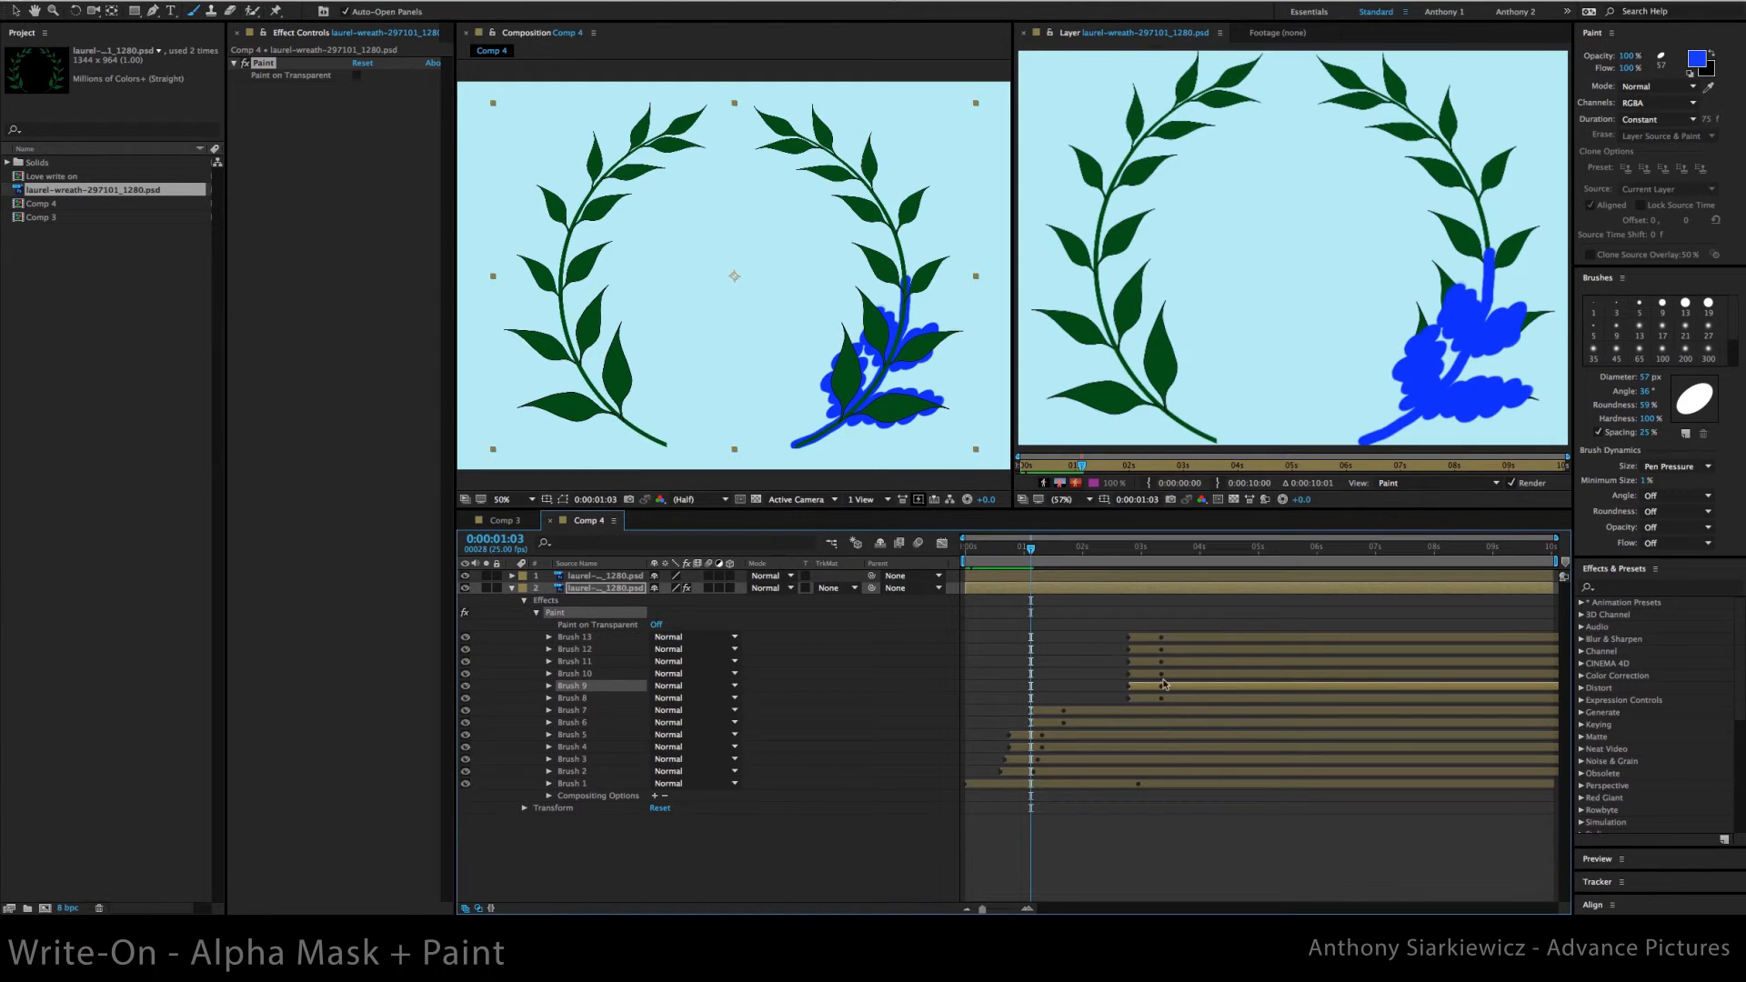
drag(1032, 548, 1048, 549)
shift+click(1169, 701)
drag(1173, 700, 1105, 698)
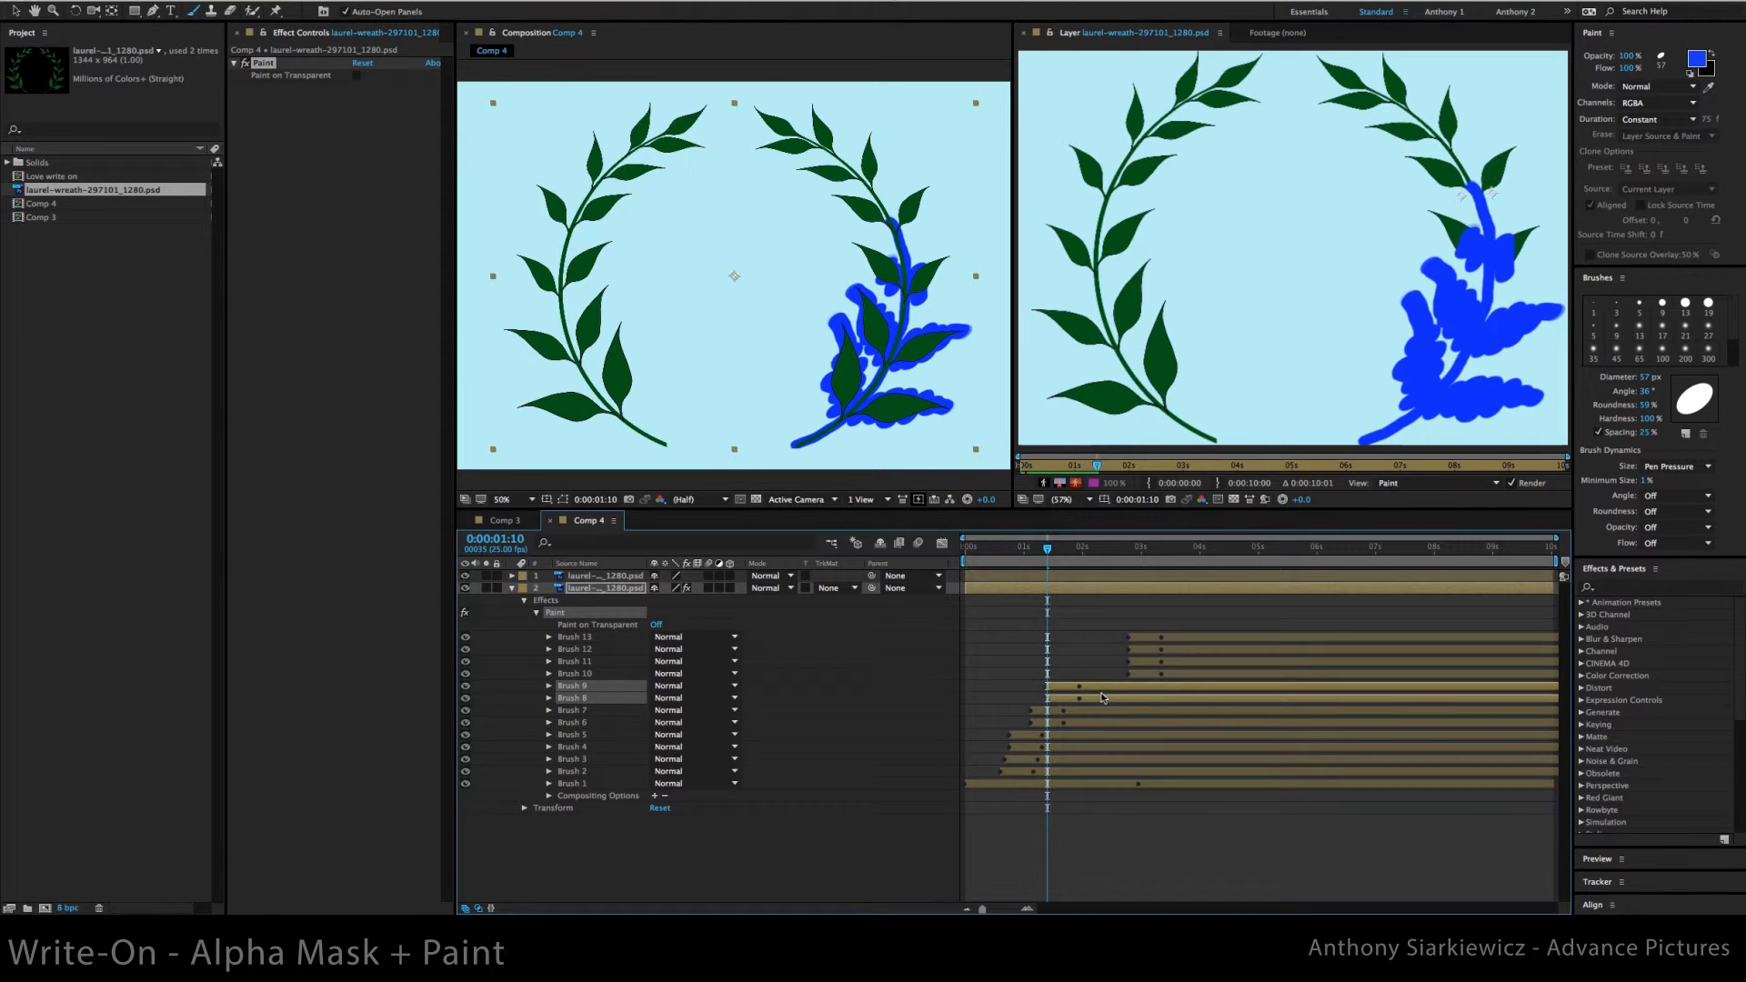
drag(1048, 548, 1066, 548)
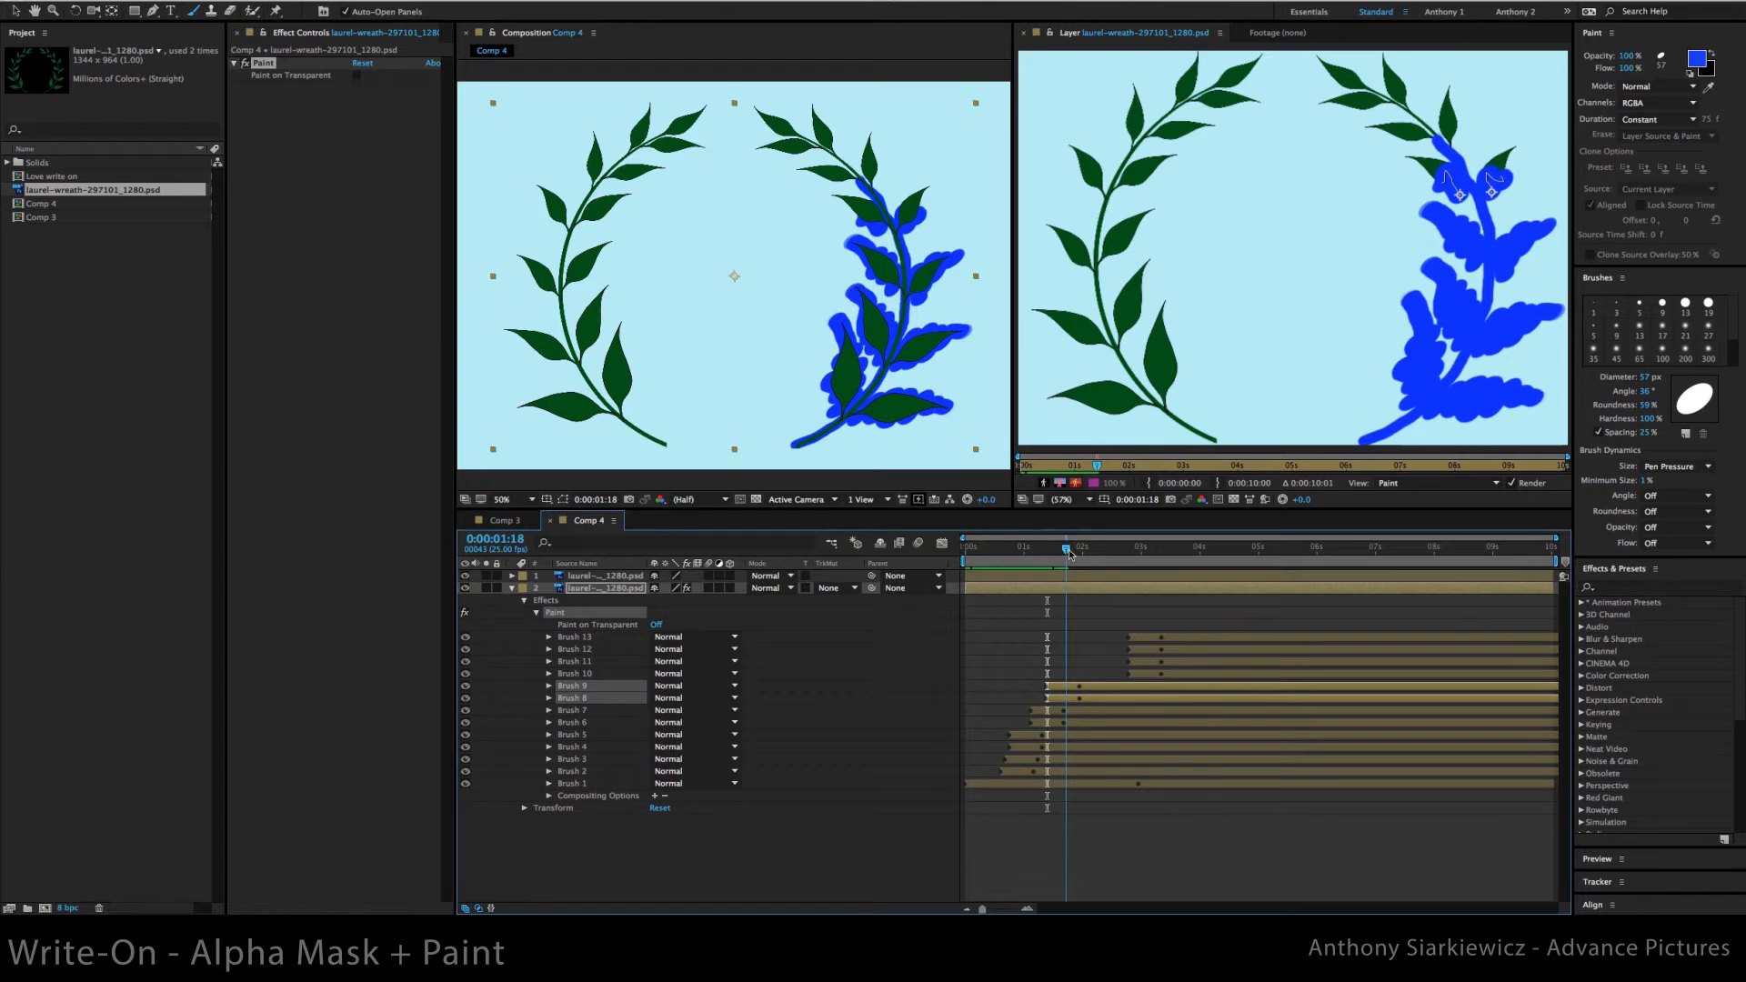
click(1178, 662)
shift+click(1179, 673)
drag(1179, 673, 1122, 665)
Move Brushes 12 and 13 to start at about 0:00:02:02, and return to the beginning of the timeline
drag(1066, 548, 1090, 553)
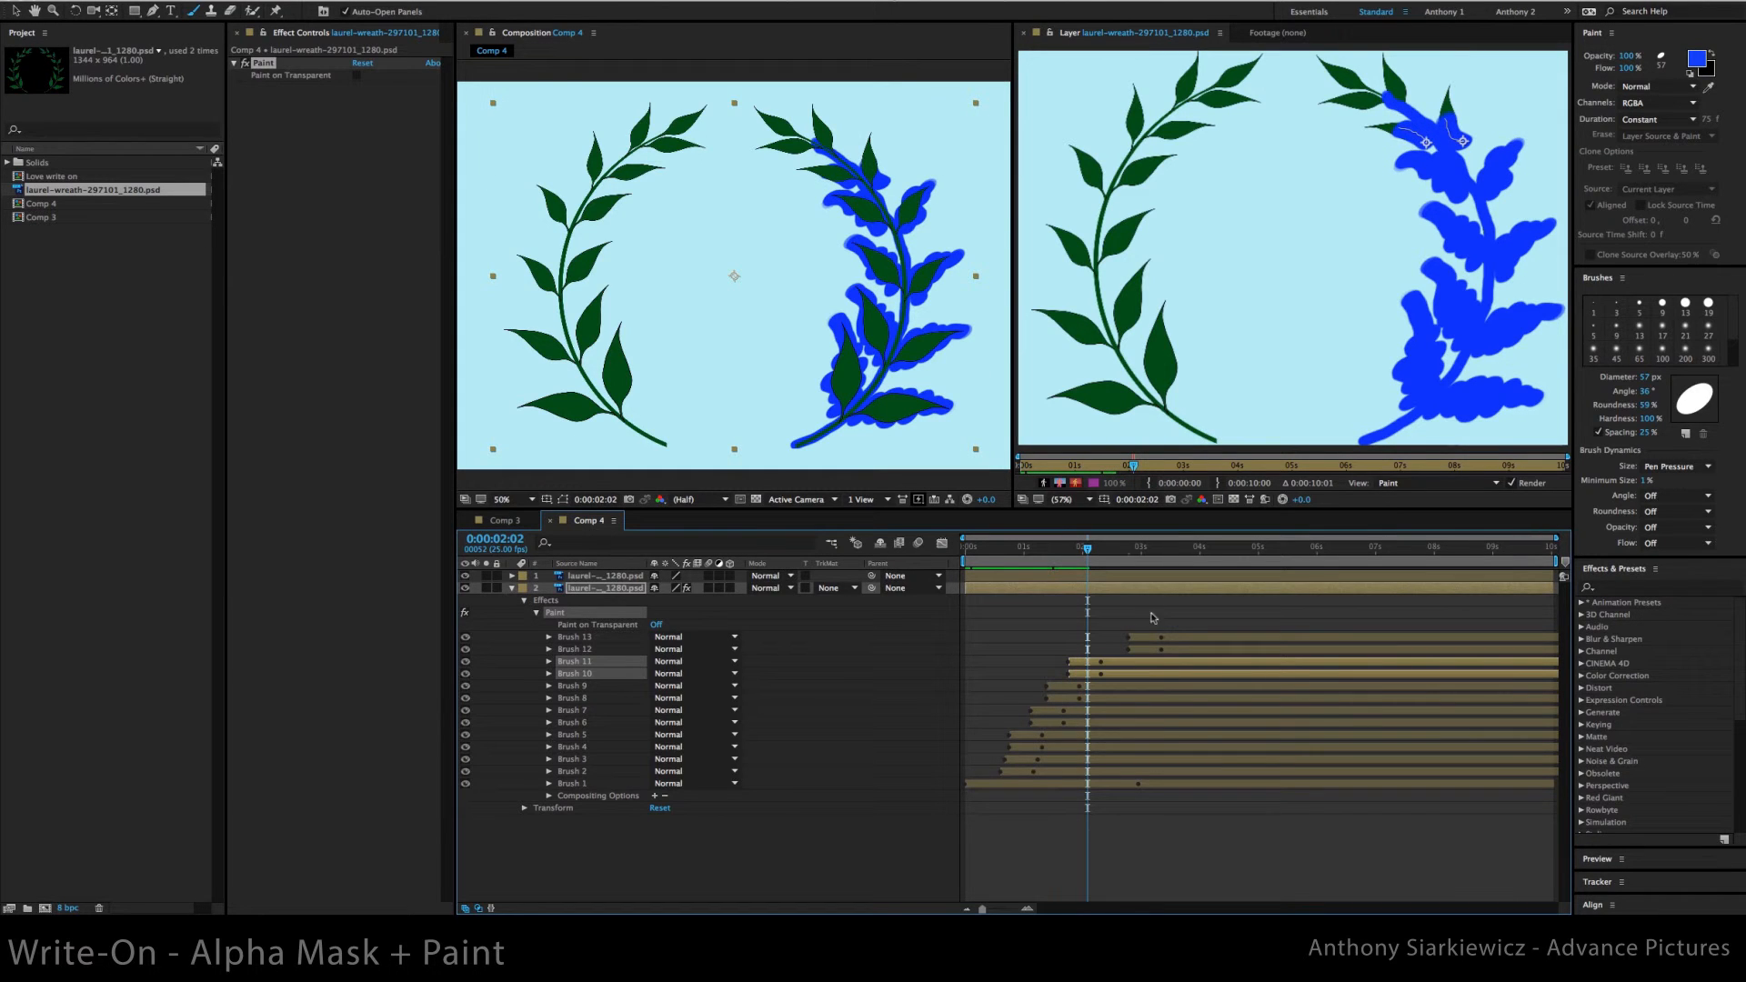
click(1177, 639)
shift+click(1179, 650)
drag(1183, 651, 1140, 646)
mouse_move(1088, 549)
mouse_down()
mouse_move(969, 551)
mouse_move(1164, 553)
mouse_move(967, 550)
mouse_move(1157, 550)
mouse_move(943, 536)
mouse_move(1164, 549)
mouse_move(949, 529)
mouse_up()
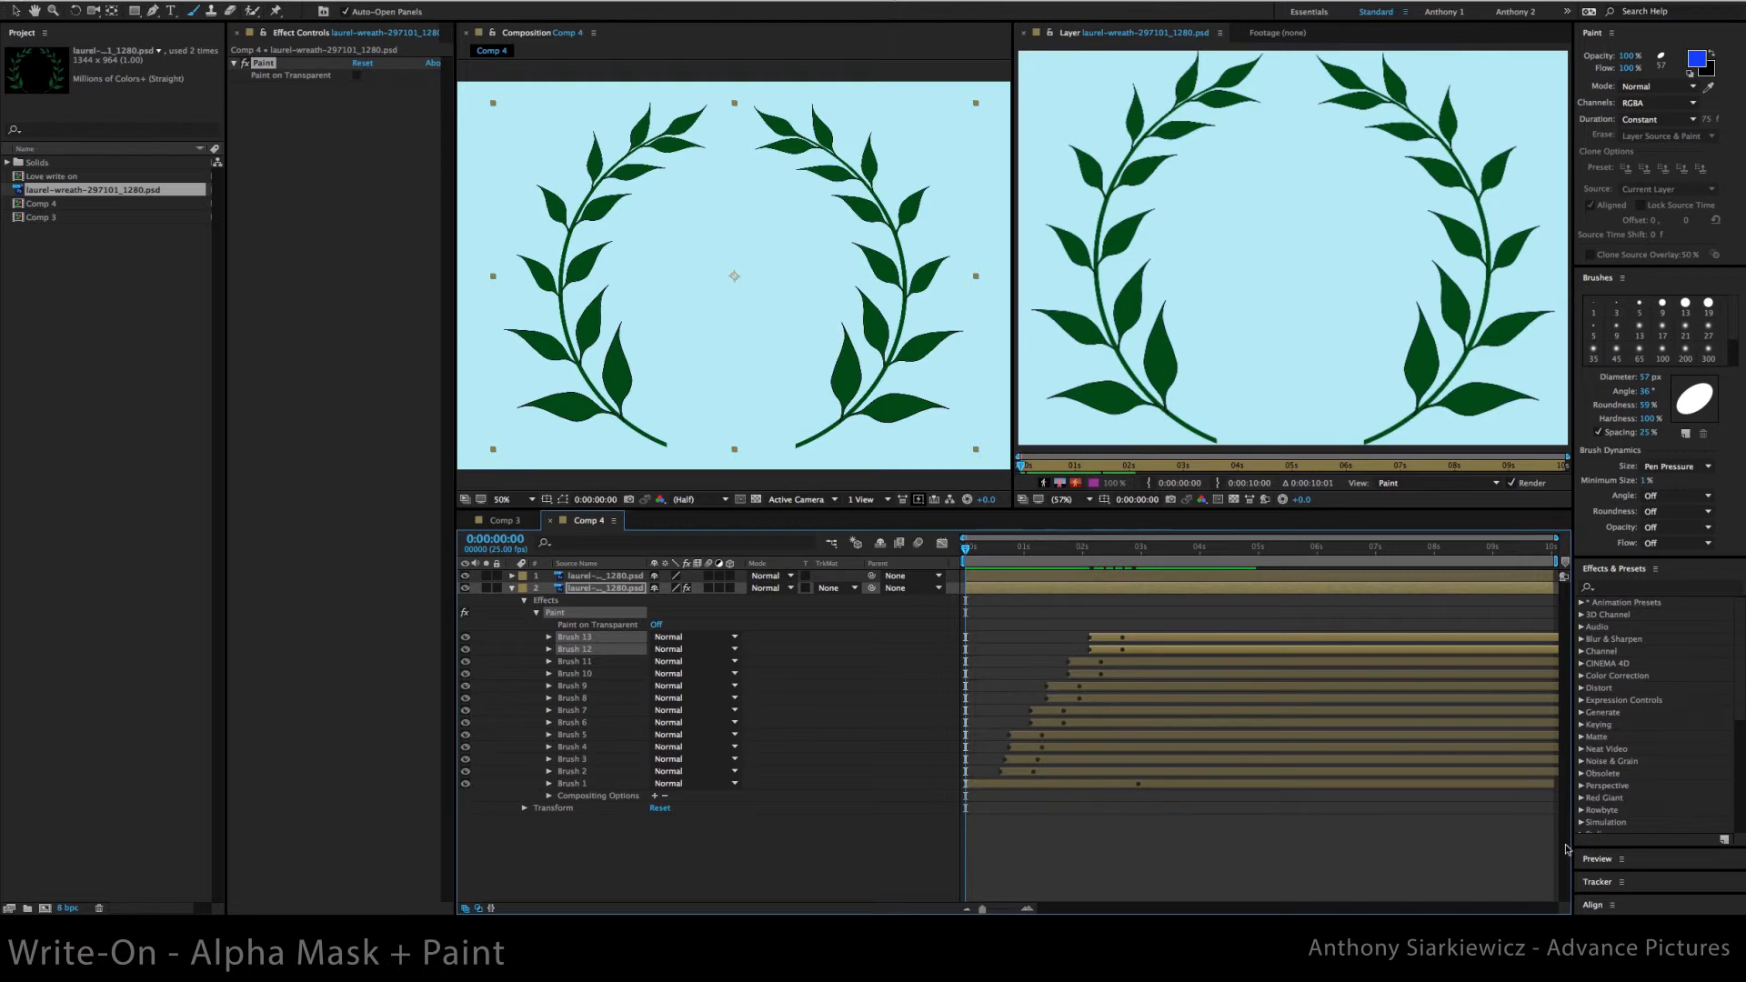
Turn on Paint on Transparent and apply the hidden wreath layer above as the painted layer's Alpha Matte
click(467, 578)
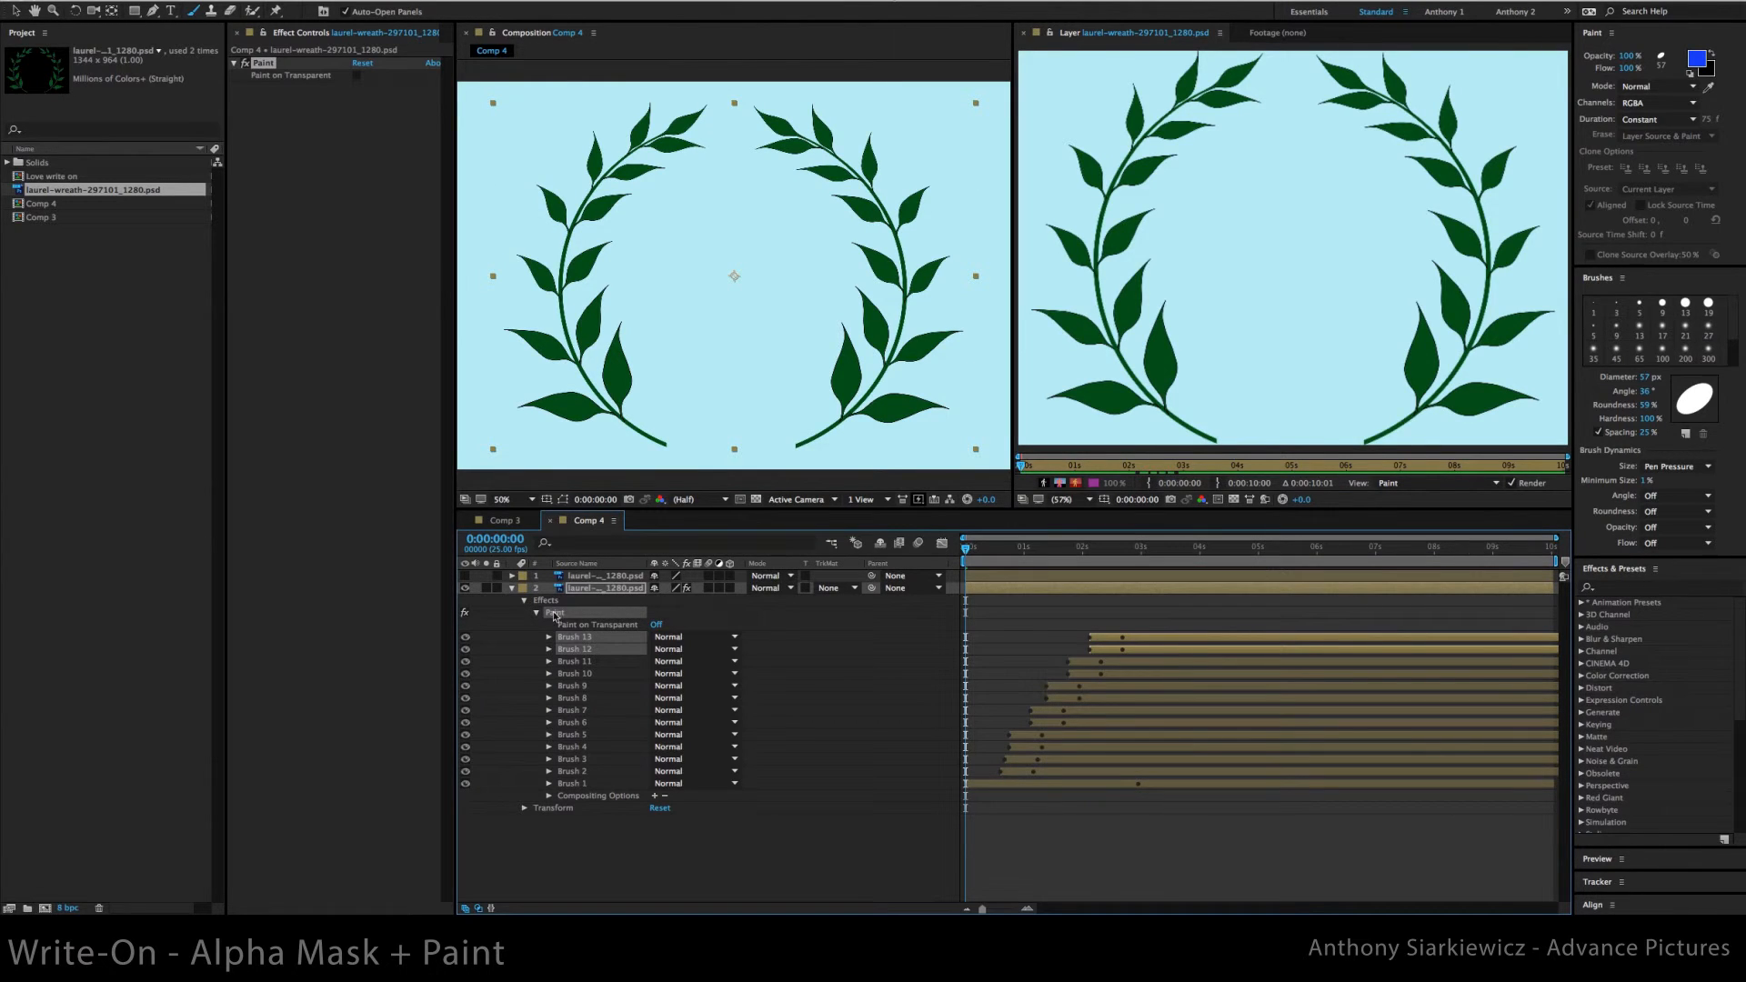
click(657, 626)
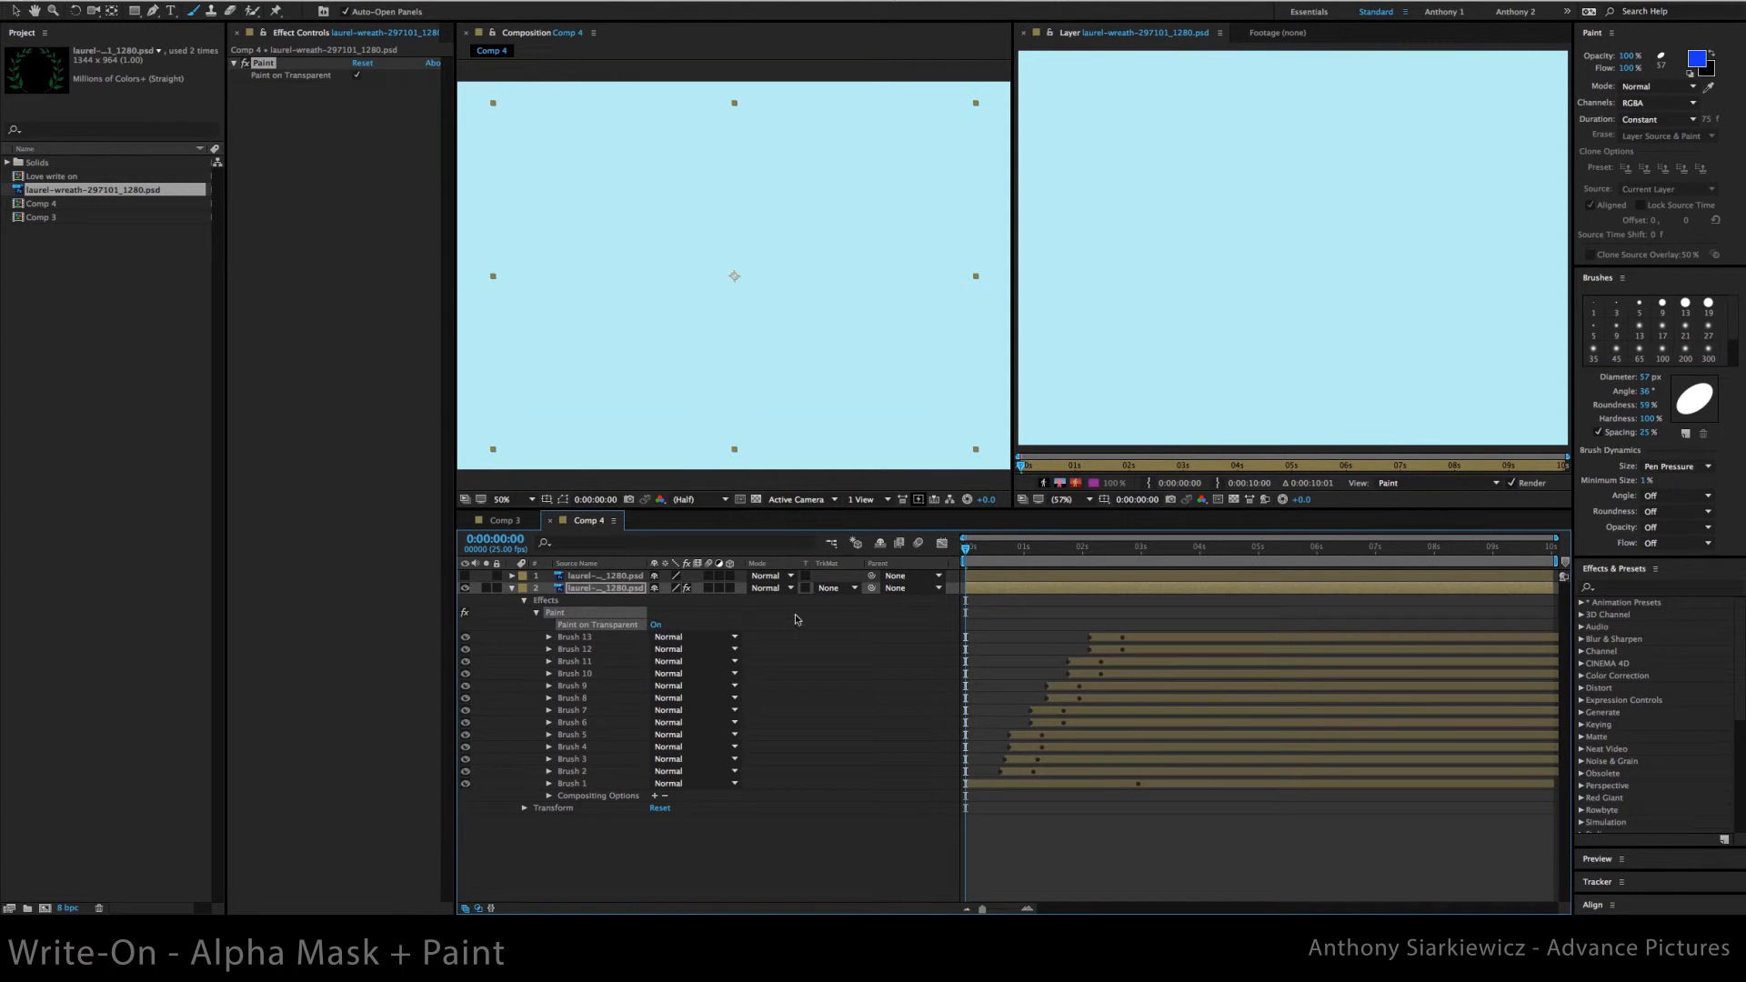
click(854, 591)
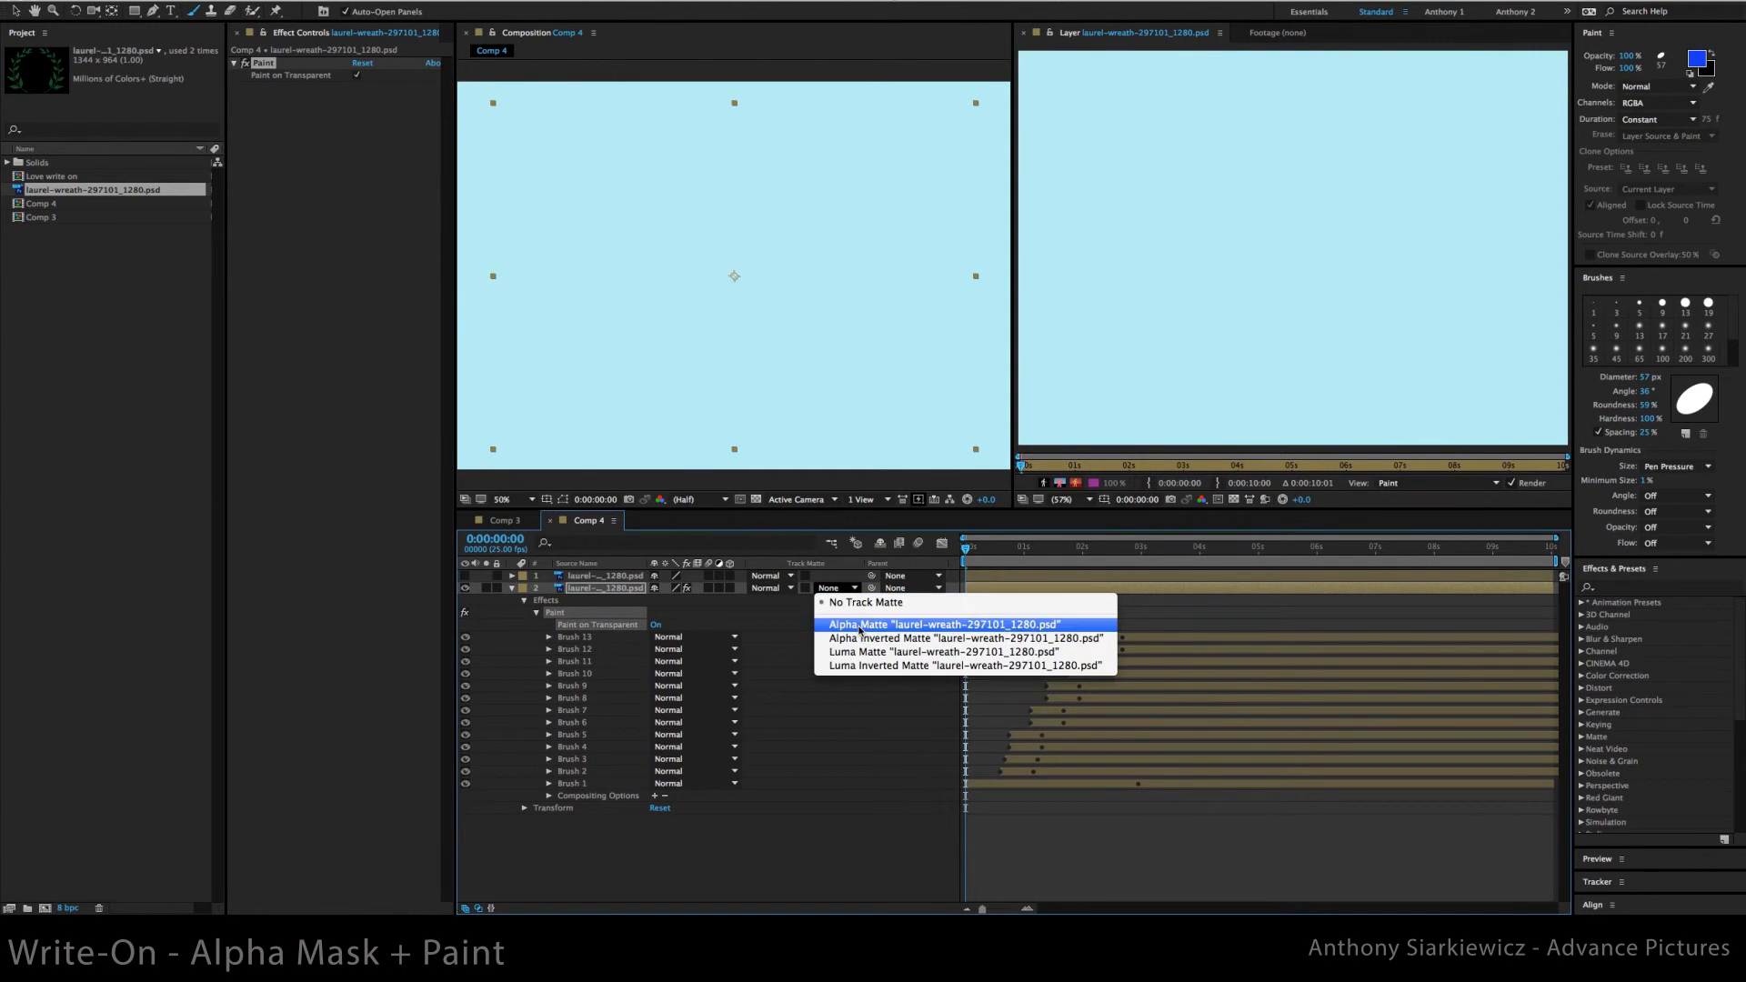
click(861, 617)
mouse_move(967, 549)
mouse_down()
mouse_move(1181, 548)
mouse_move(966, 549)
mouse_move(1190, 529)
mouse_up()
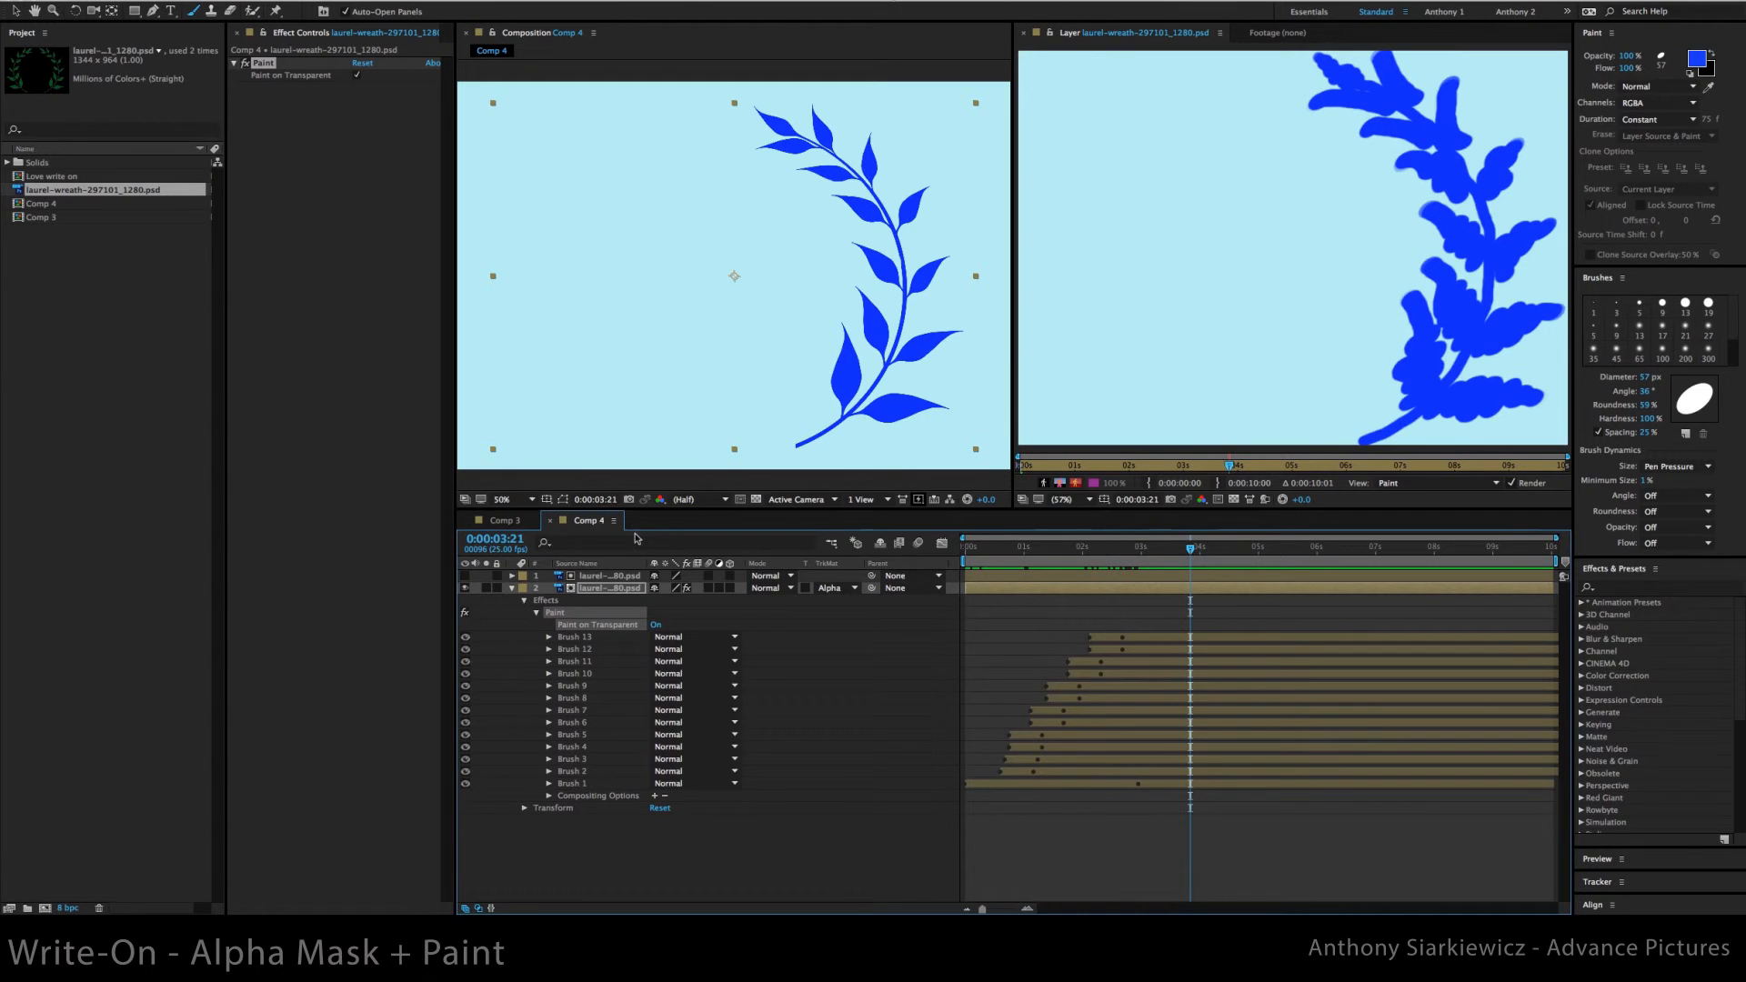
Place the painted layer above the clean wreath layer as its hidden Alpha Matte, and scrub through the reveal
click(512, 589)
click(465, 576)
click(605, 576)
drag(590, 583, 562, 607)
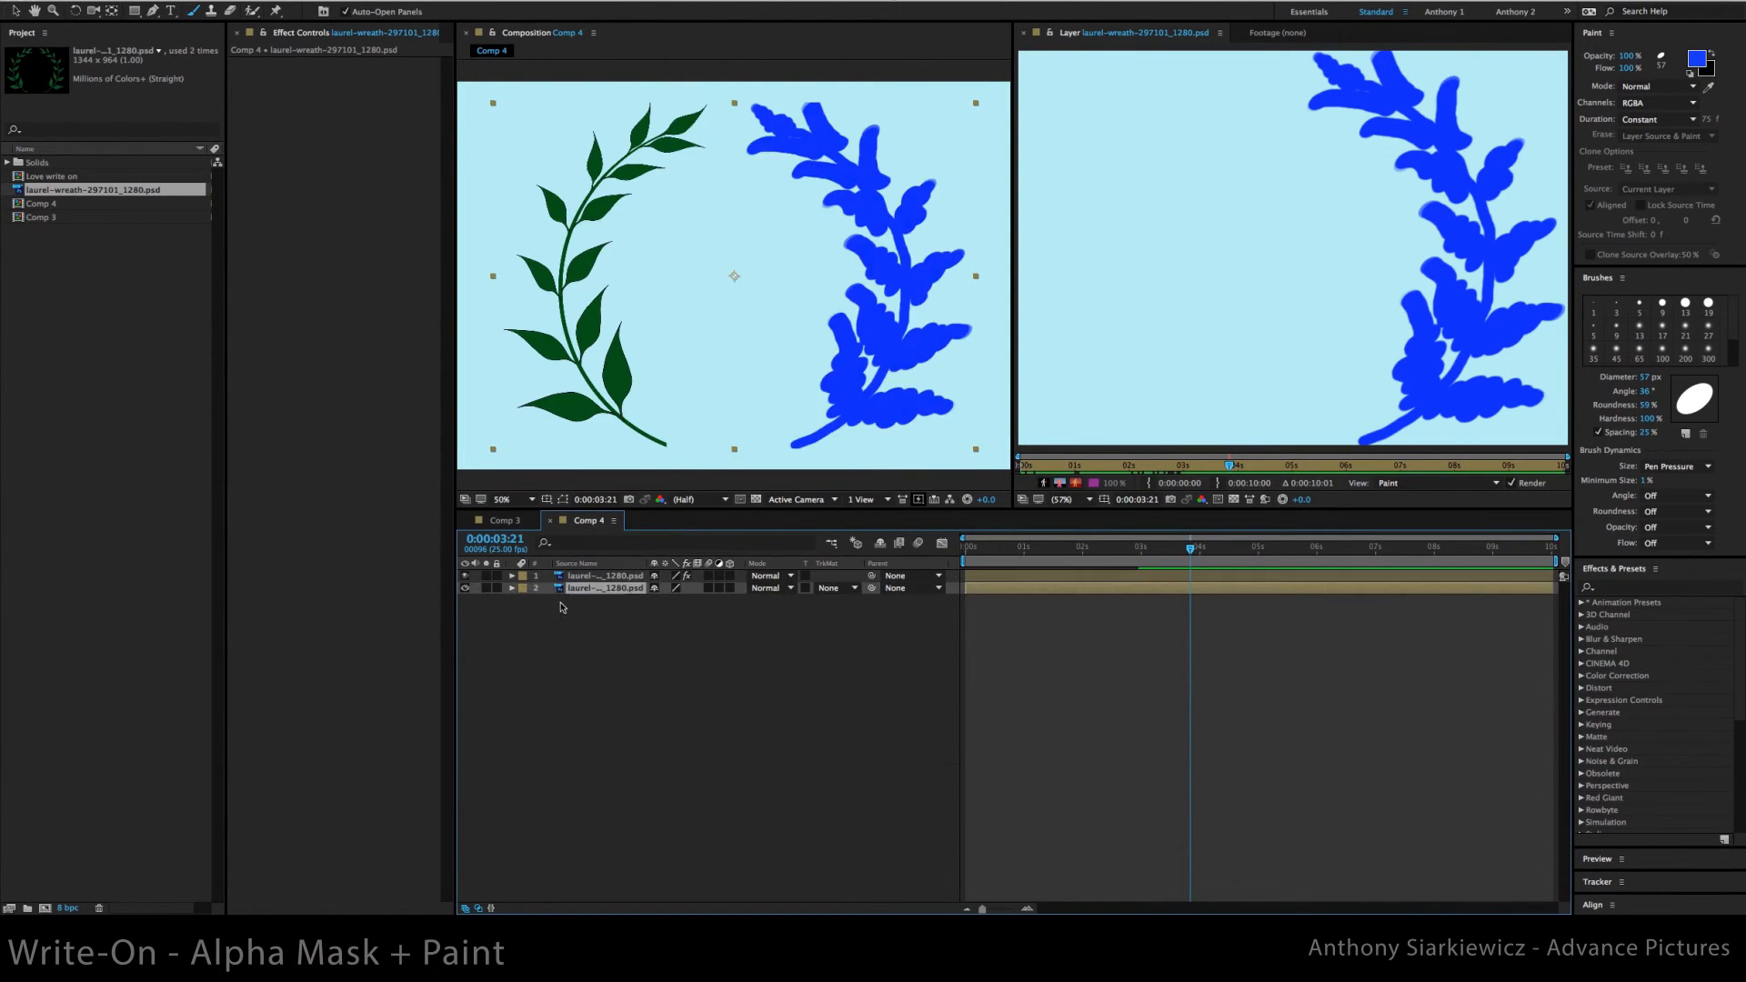
click(465, 576)
click(853, 588)
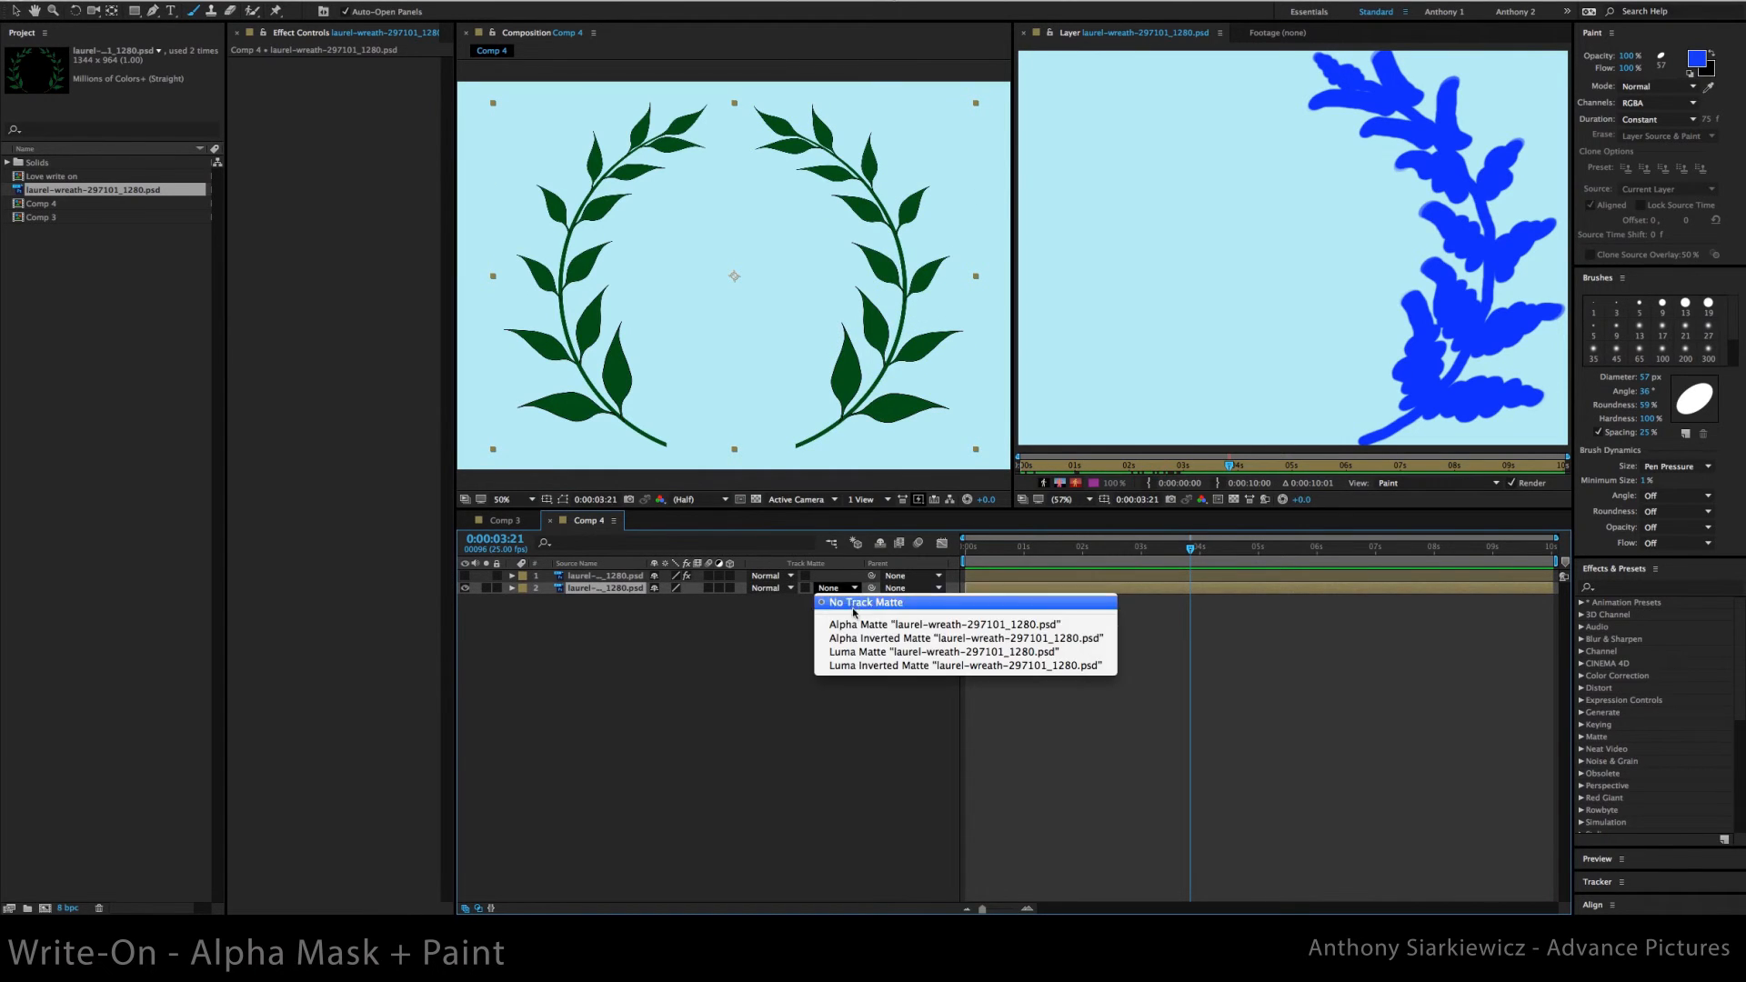
click(855, 620)
drag(1192, 550, 1061, 561)
mouse_move(985, 564)
mouse_down()
mouse_move(966, 565)
mouse_move(1187, 569)
mouse_move(962, 560)
mouse_move(1162, 553)
mouse_move(967, 547)
mouse_move(1073, 546)
mouse_move(1088, 516)
mouse_move(929, 514)
mouse_up()
Pre-compose the paint matte layer and the wreath layer together as Pre-comp 1
drag(615, 619, 585, 578)
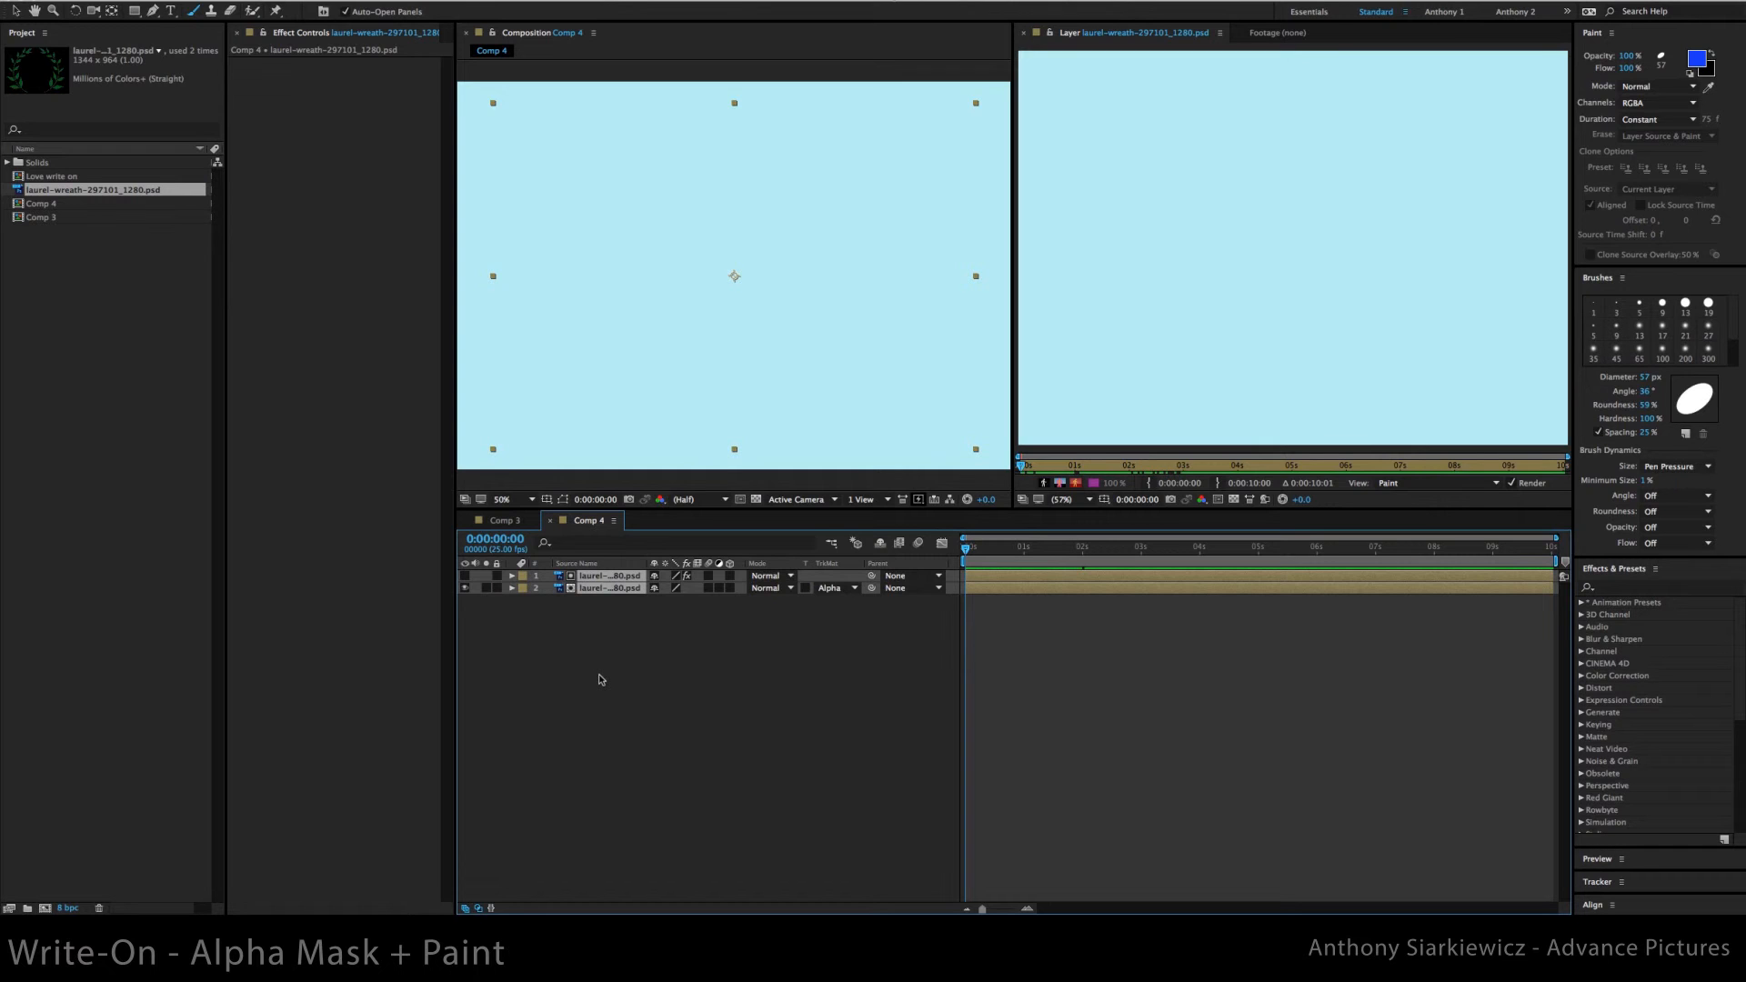
key(ctrl+shift+c)
click(1009, 431)
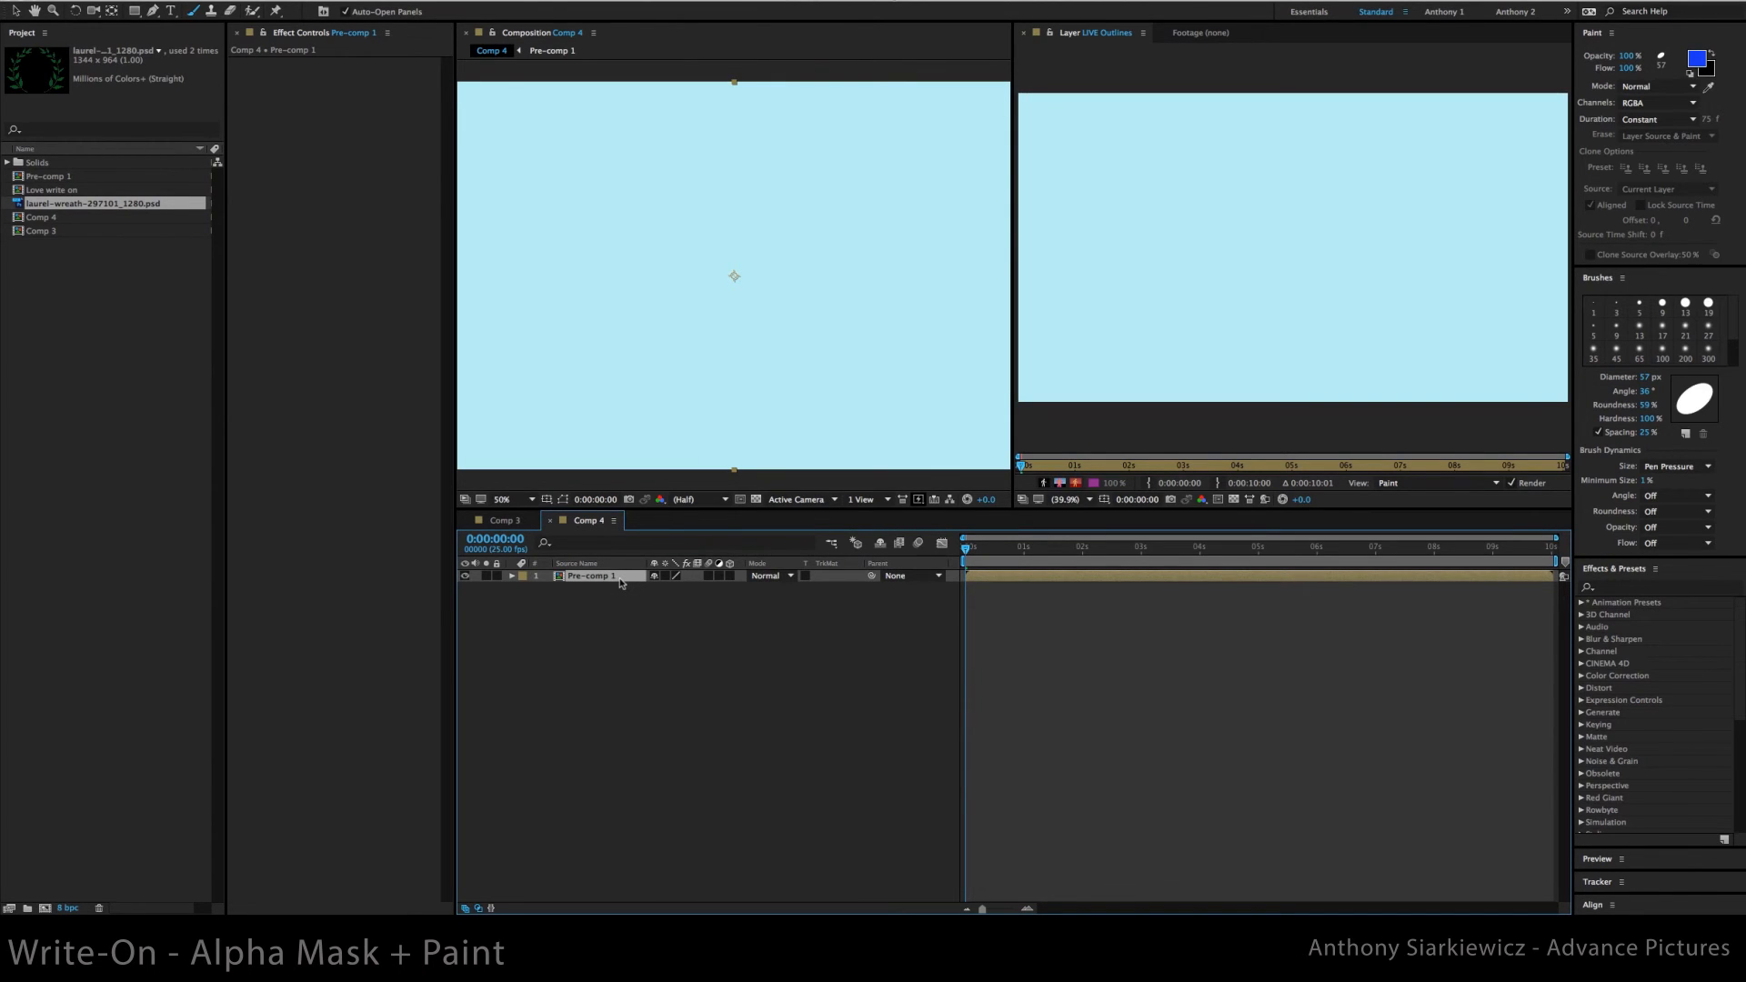
Duplicate the pre-comp, mirror the copy horizontally with a Scale of -100, 100%, and preview the full wreath animation
key(ctrl+d)
key(s)
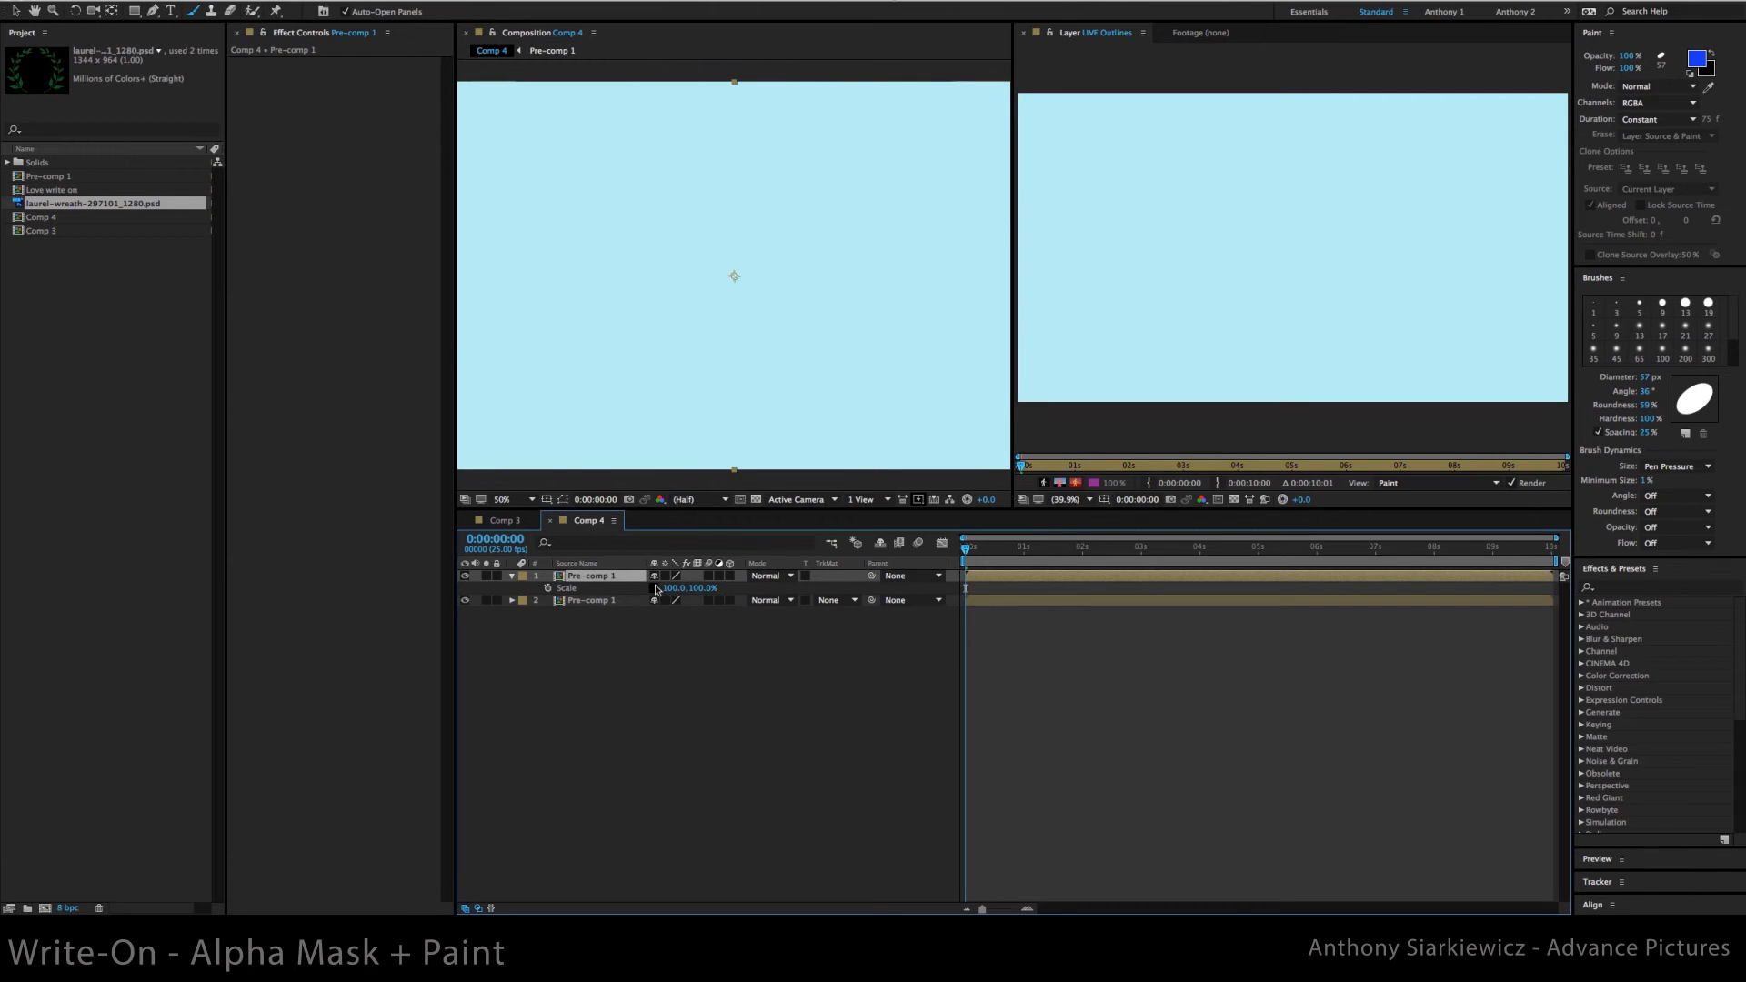
click(673, 588)
click(683, 589)
click(696, 637)
drag(970, 550, 908, 526)
key(space)
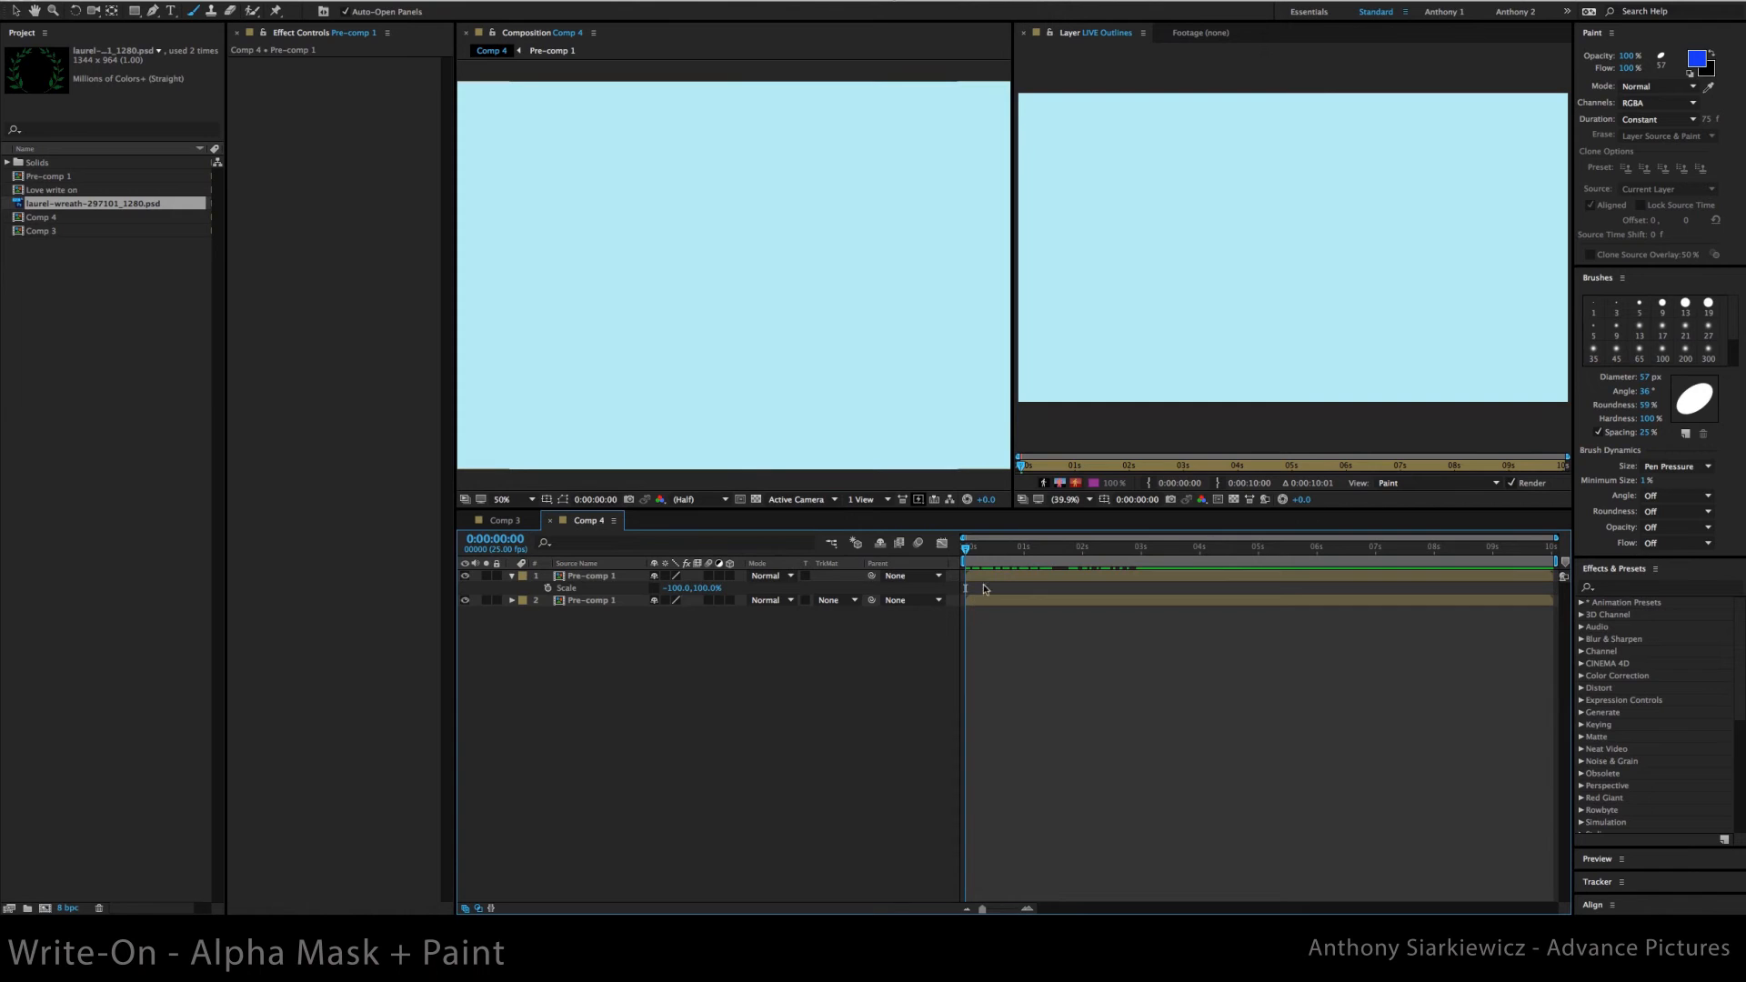
Enable Time Remapping on the mirrored copy of the Pre-comp 1 layer
click(982, 578)
double_click(981, 579)
click(981, 578)
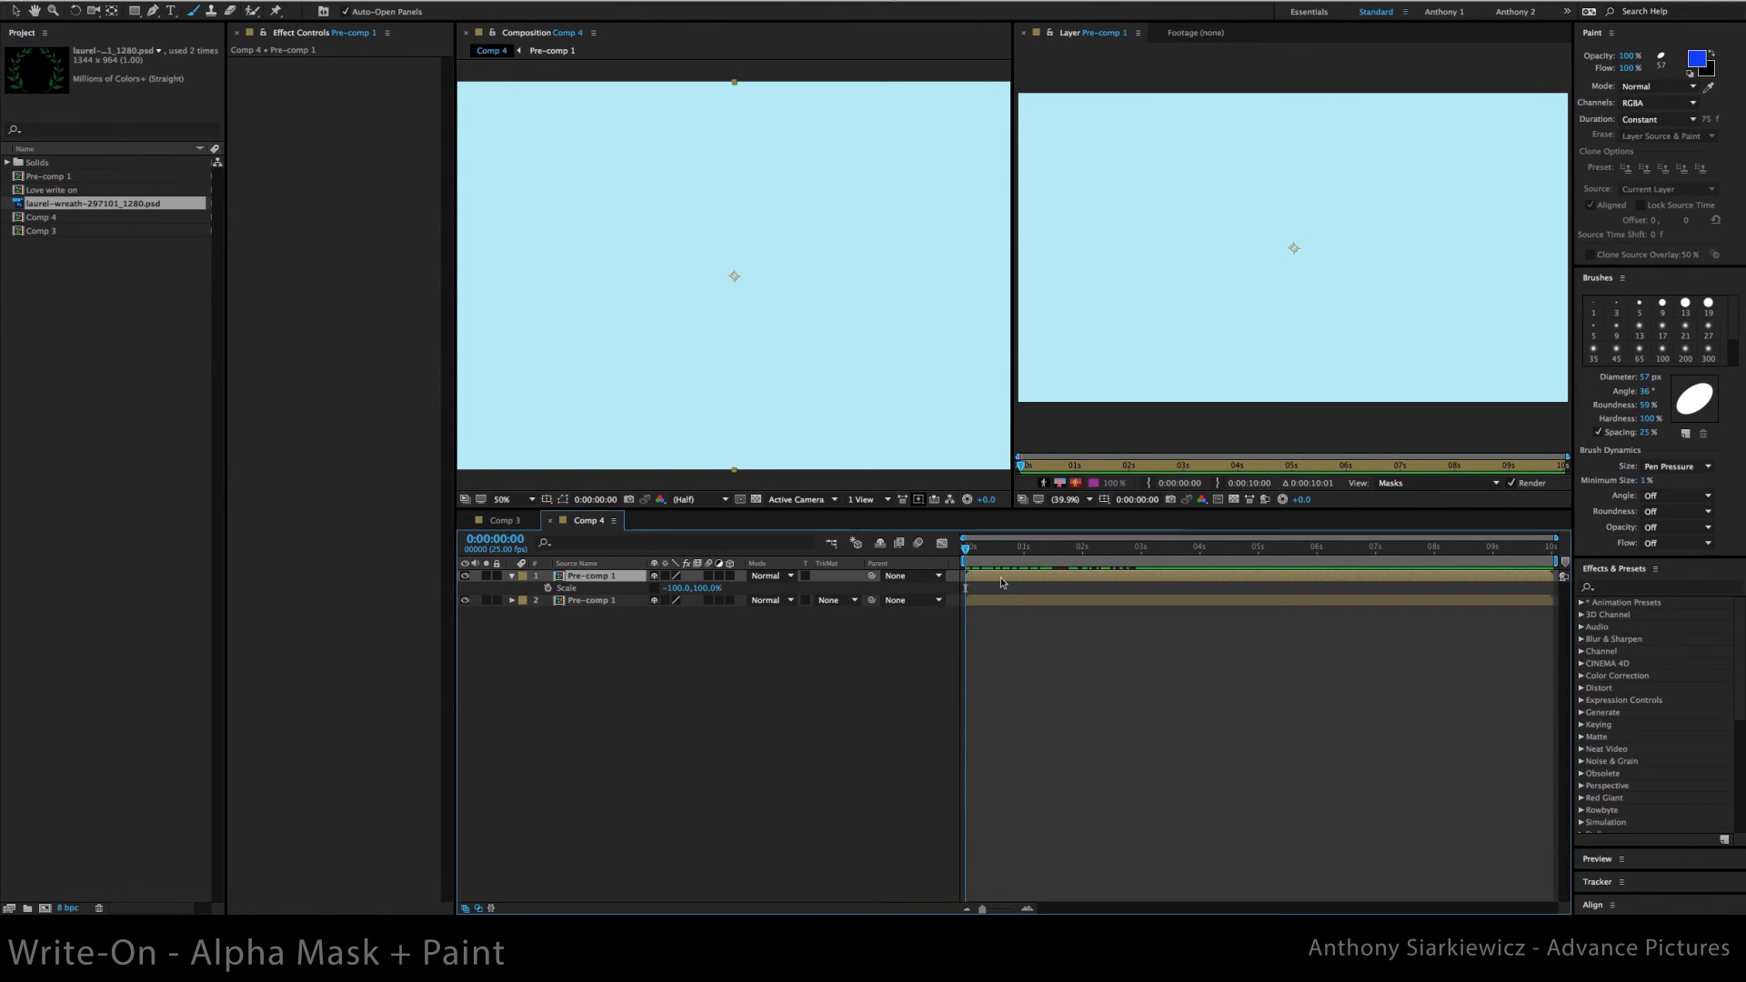
right_click(996, 580)
mouse_move(1033, 543)
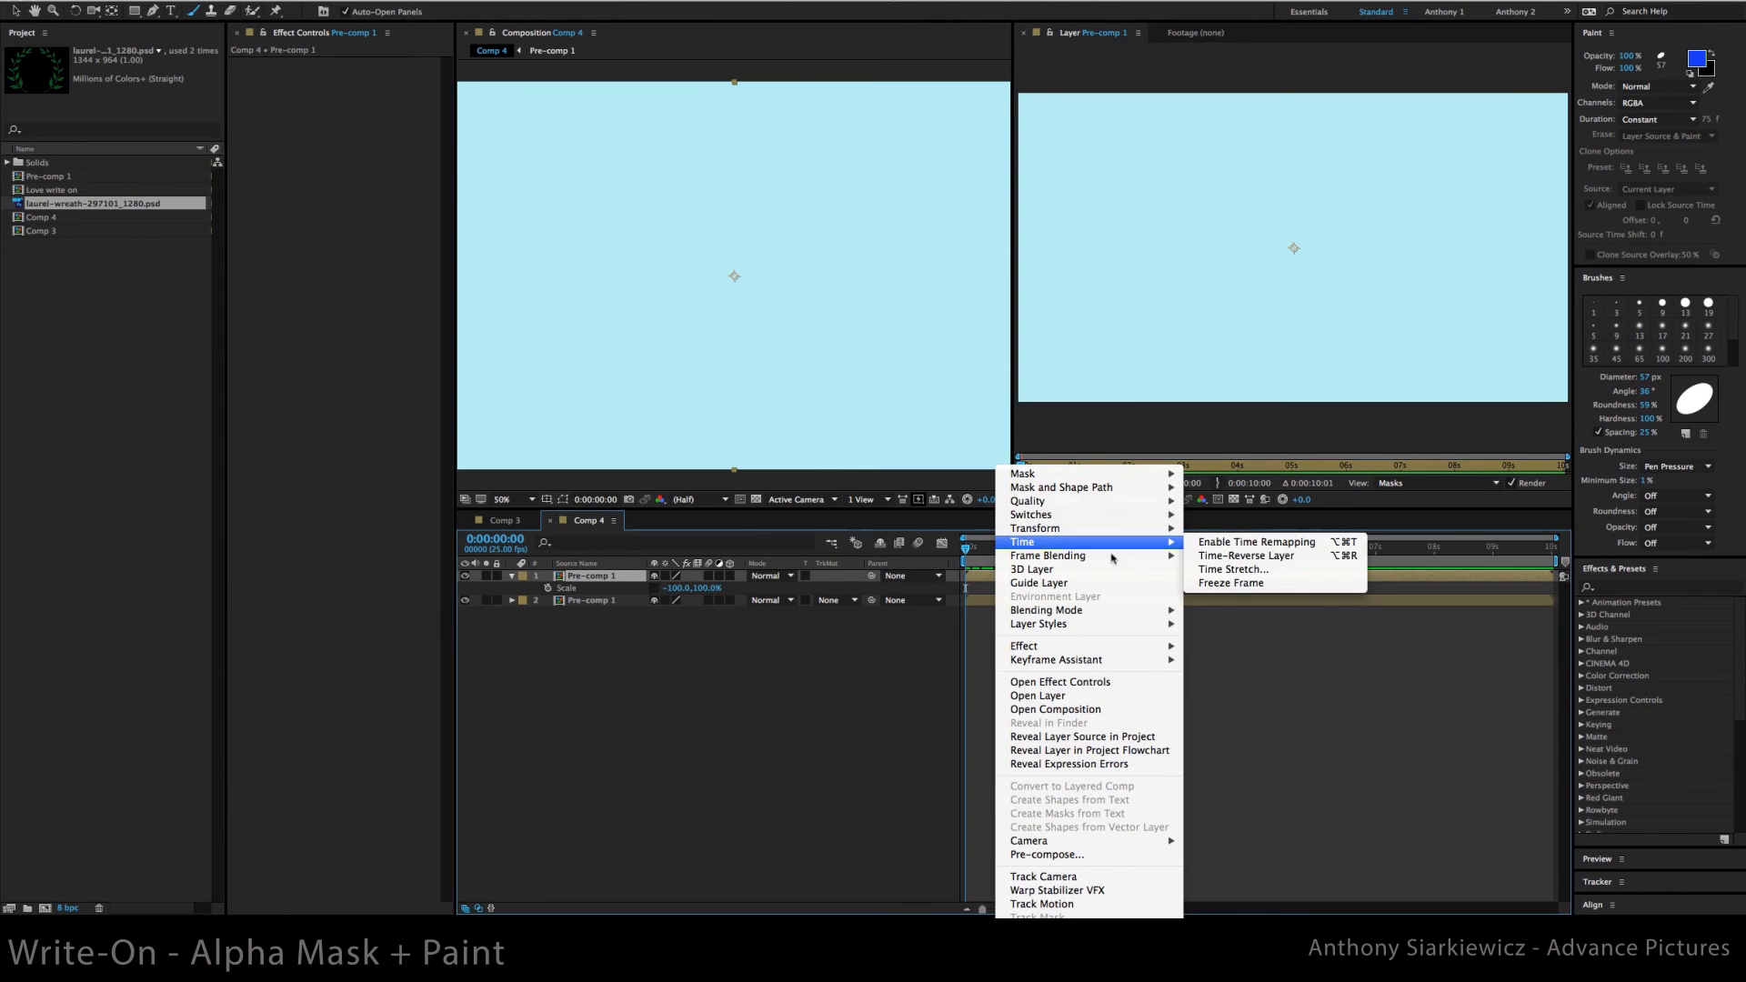
click(1235, 543)
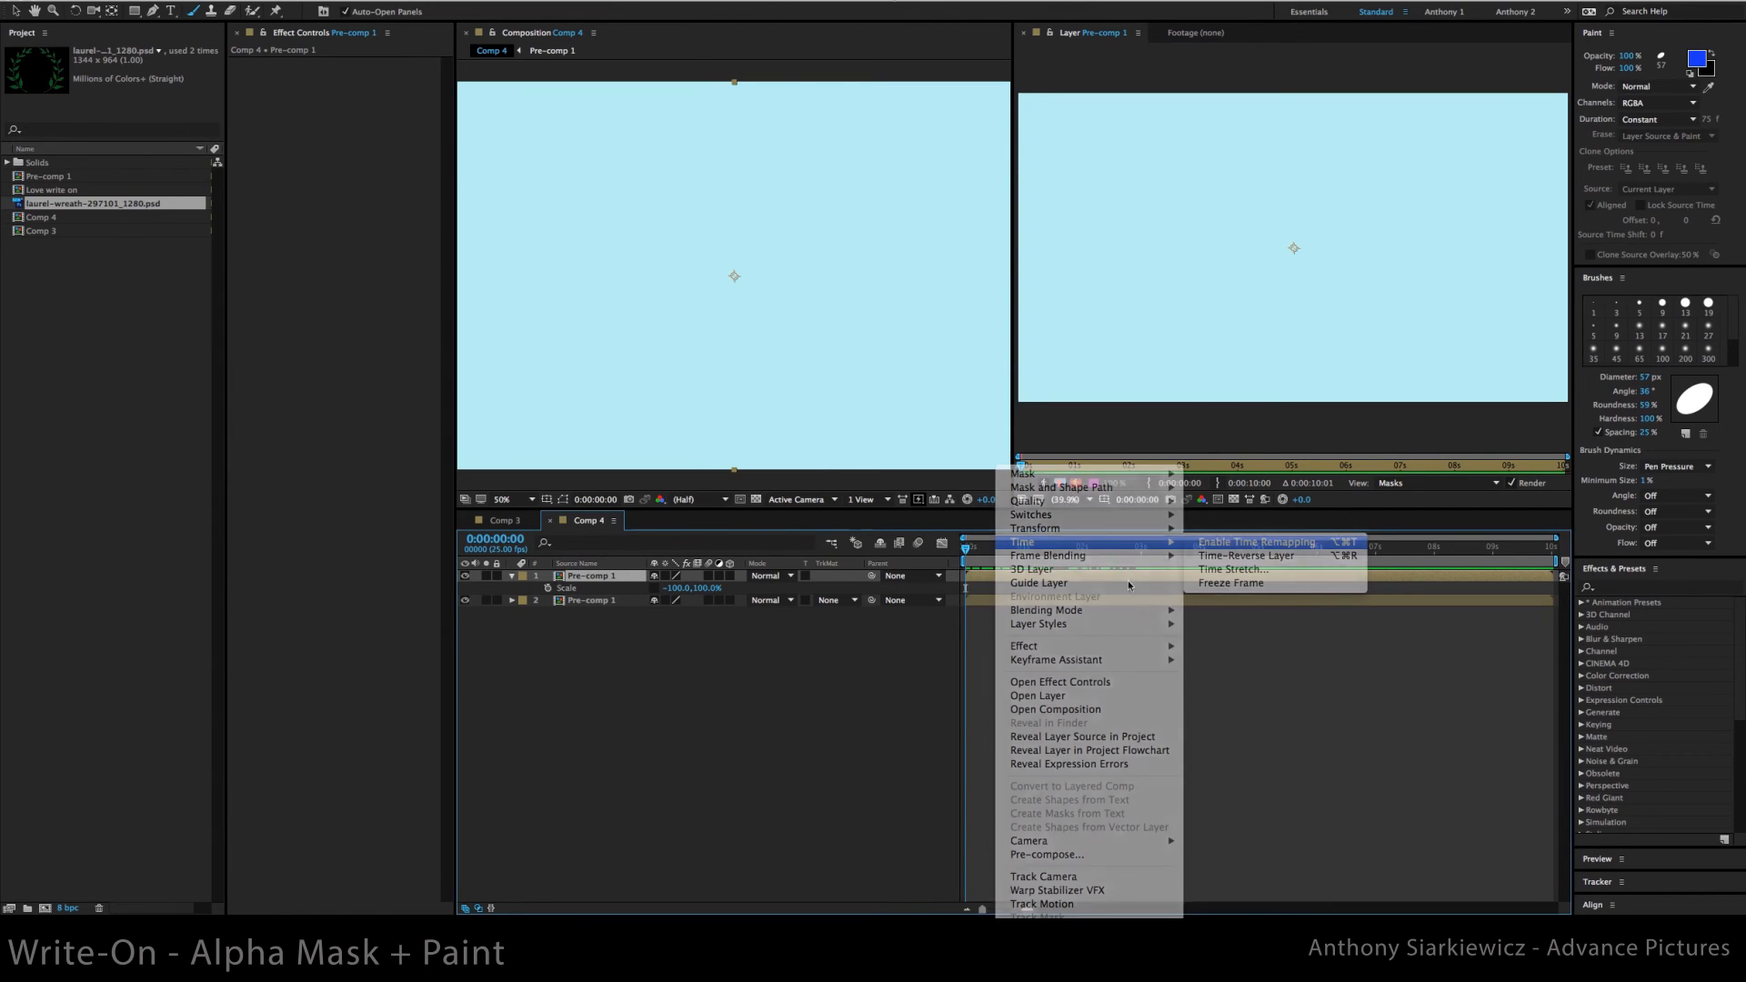
Move the first Time Remap keyframe slightly later and the last one back to about 7 seconds, and preview the offset wreath reveal
mouse_move(966, 589)
mouse_down()
mouse_move(1004, 589)
mouse_move(988, 551)
mouse_move(1016, 552)
mouse_move(989, 588)
mouse_move(1041, 550)
mouse_move(1108, 553)
mouse_up()
click(972, 548)
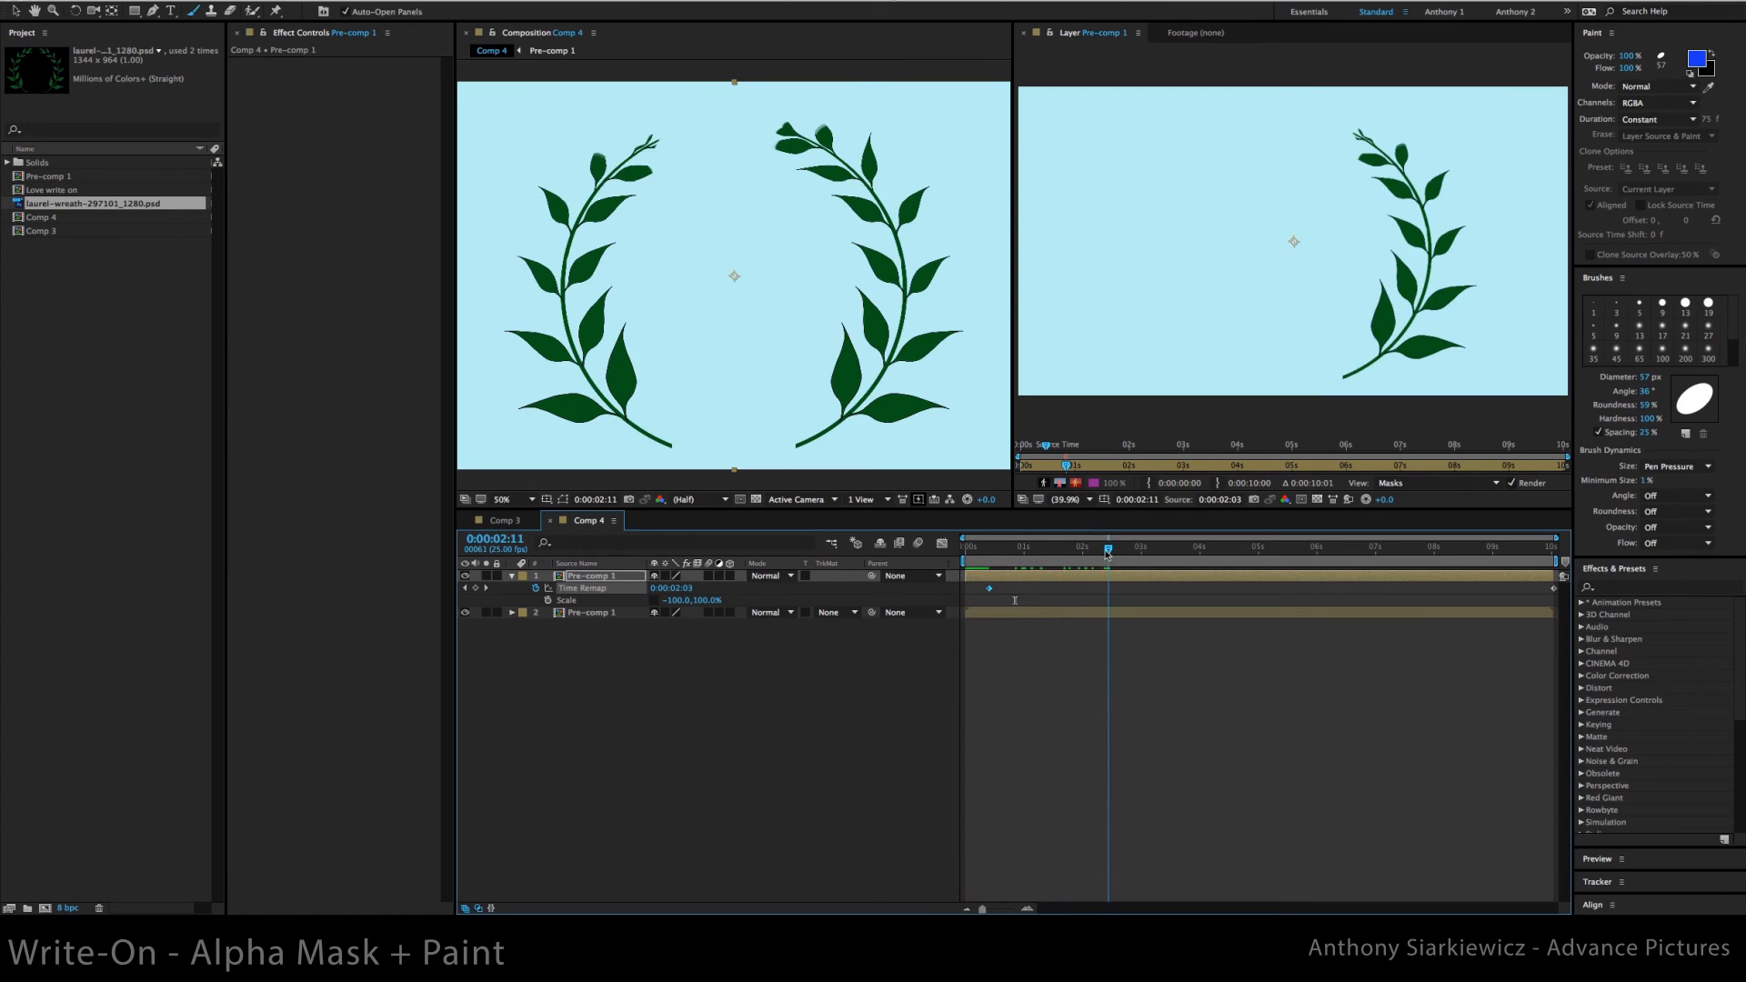
drag(1555, 593, 1373, 595)
mouse_move(1110, 549)
mouse_down()
mouse_move(969, 551)
mouse_move(1133, 535)
mouse_move(966, 542)
mouse_move(1171, 526)
mouse_up()
key(space)
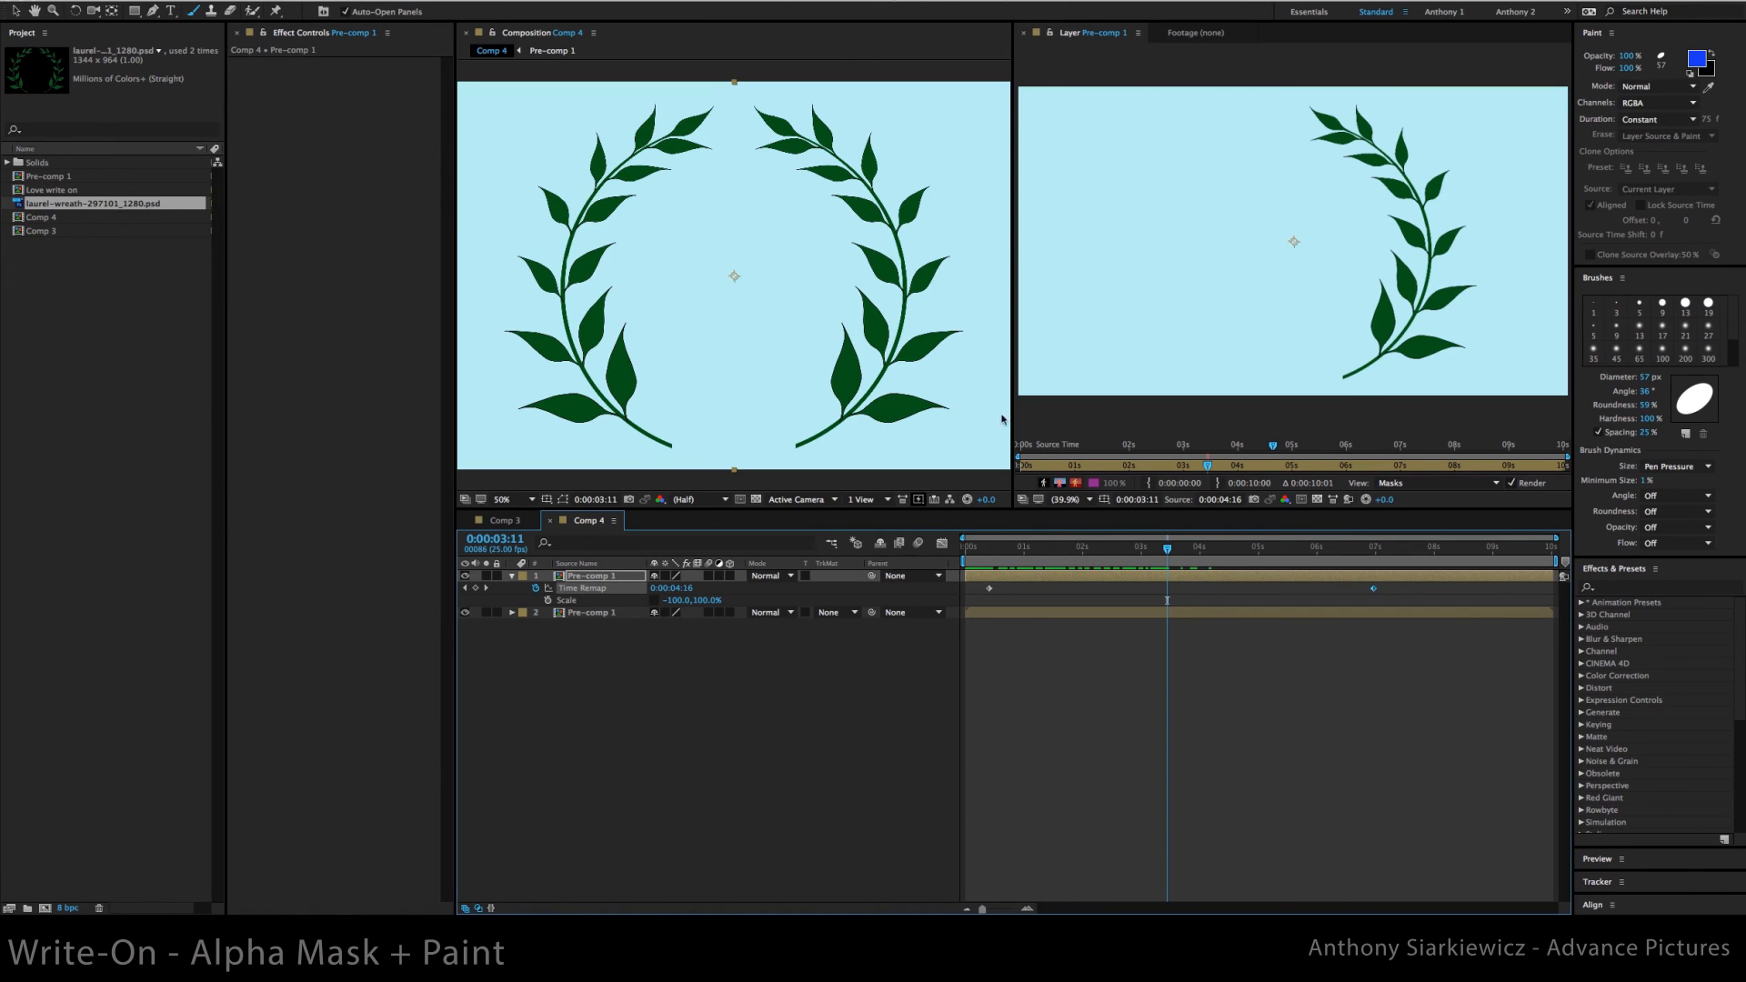
mouse_move(1167, 549)
mouse_down()
mouse_move(978, 550)
mouse_move(1224, 563)
mouse_up()
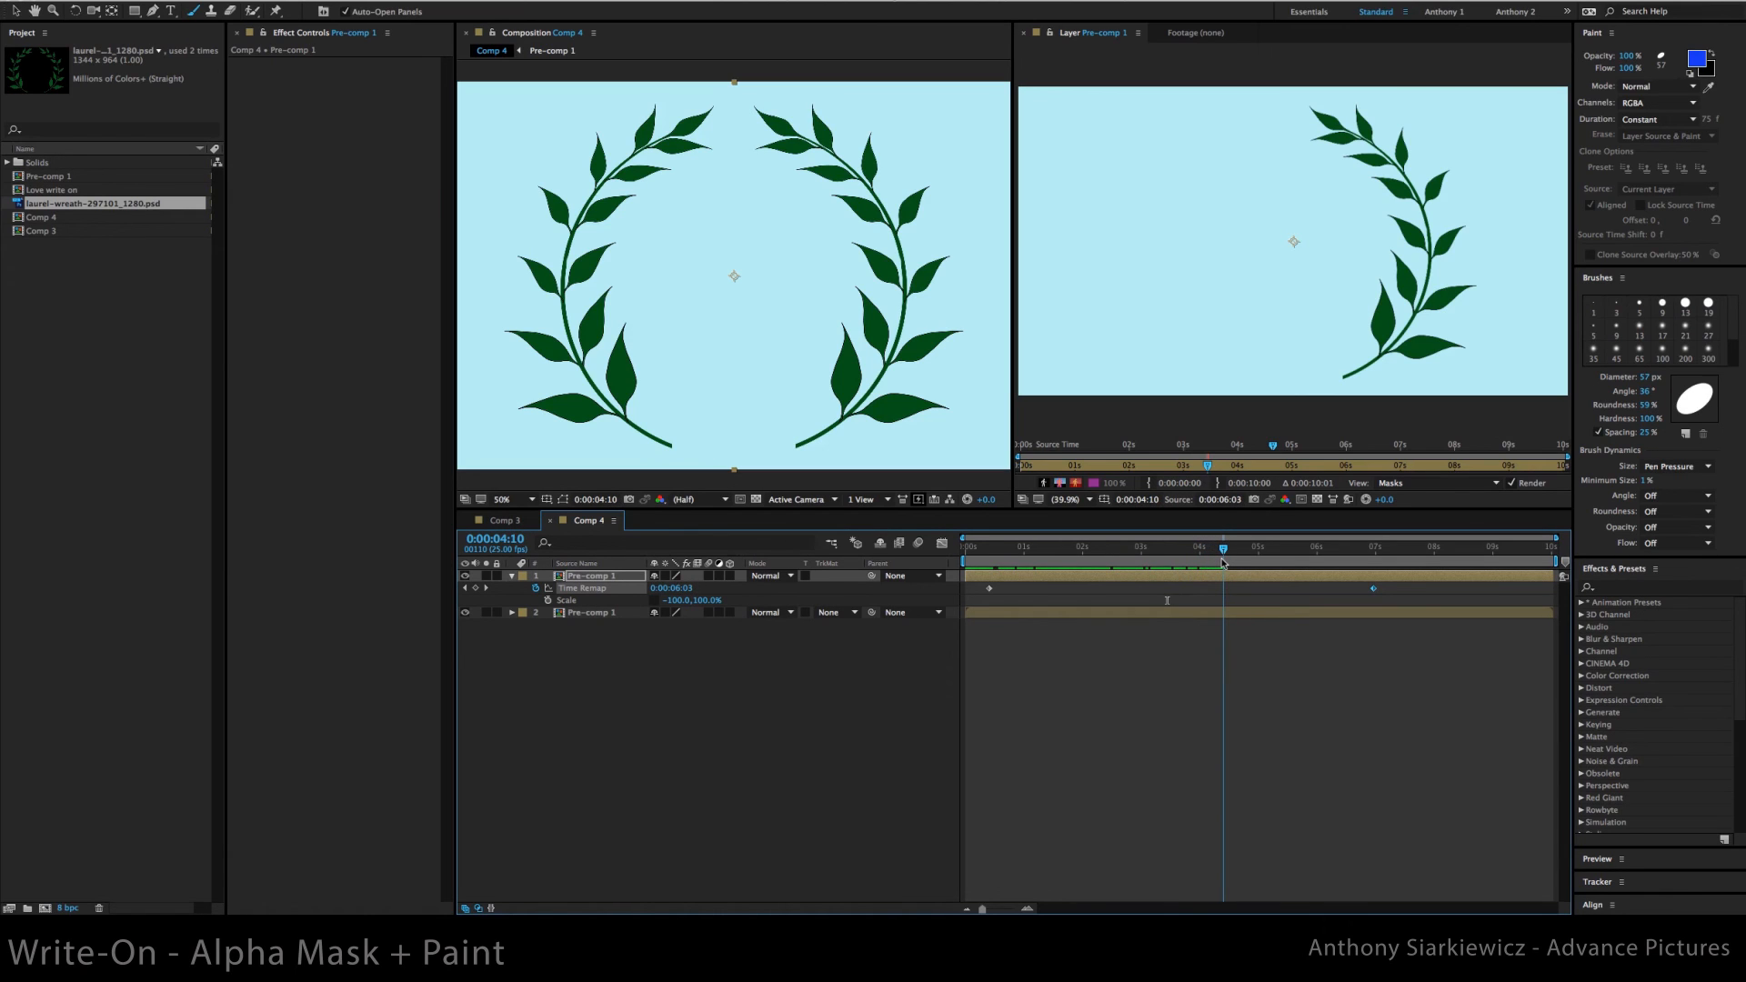